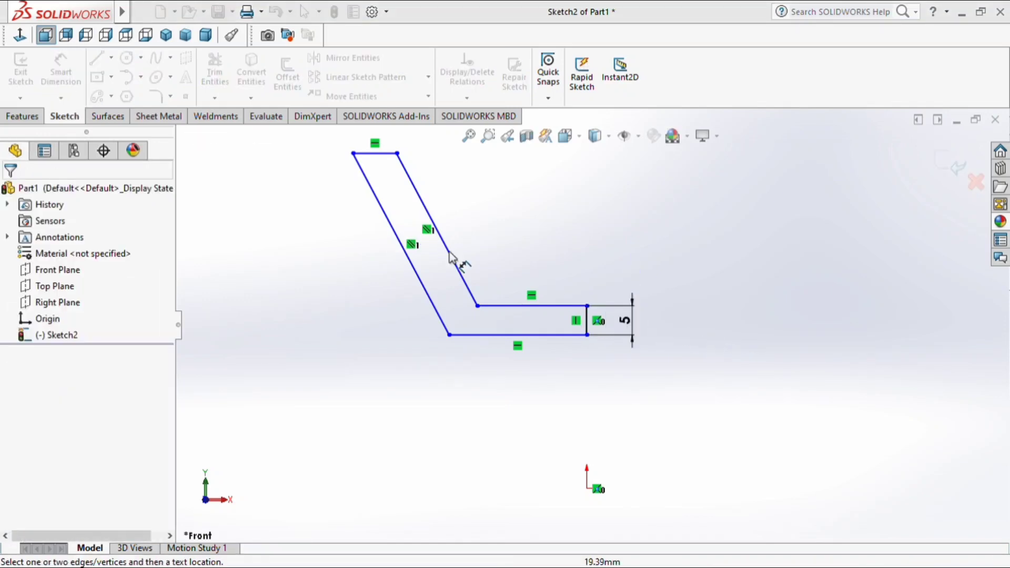
# Dimension the spacing between the two parallel slanted lines and set it to 5 mm
pyautogui.click(377, 203)
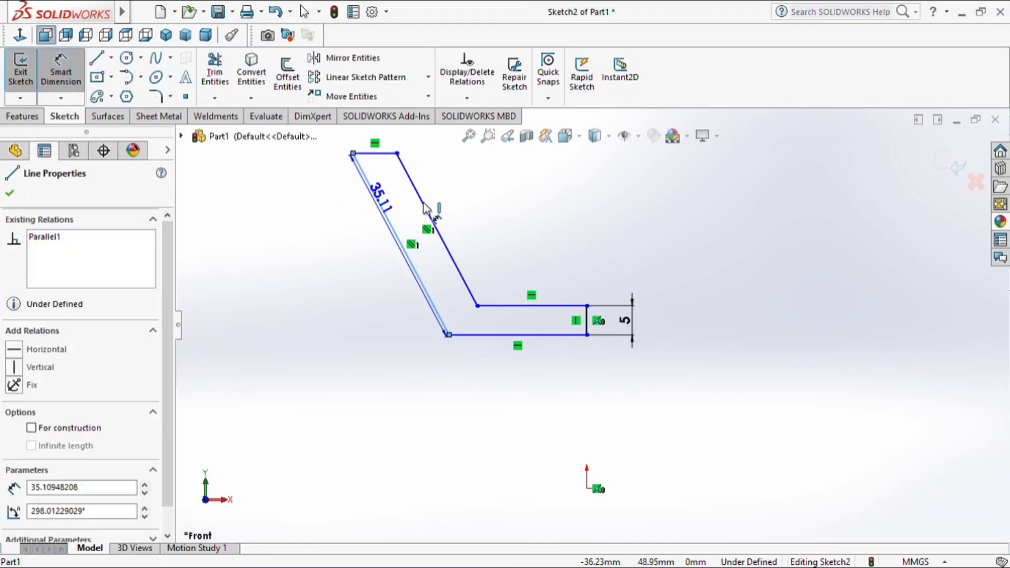
pyautogui.click(425, 206)
pyautogui.click(329, 251)
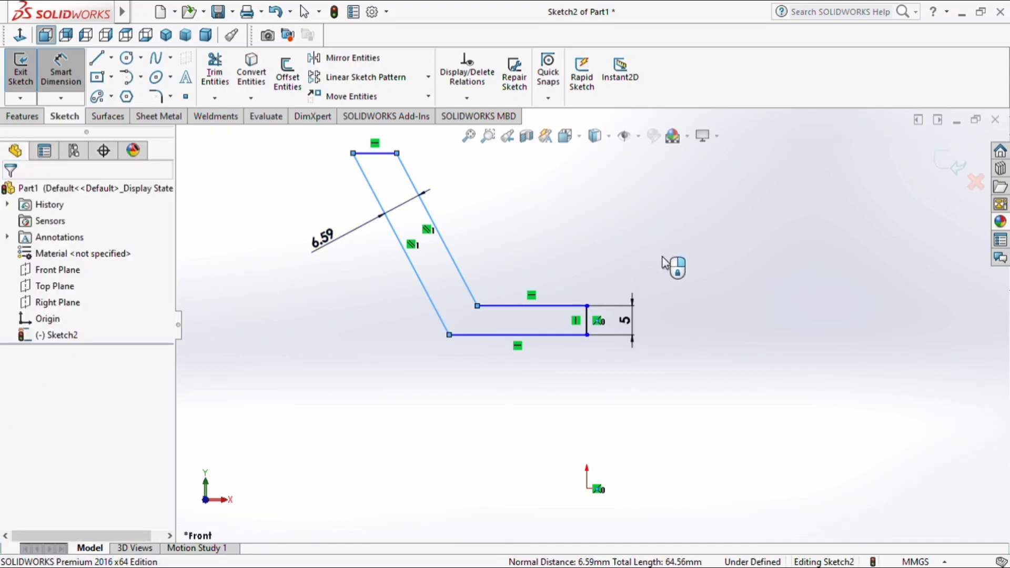
pyautogui.write('5')
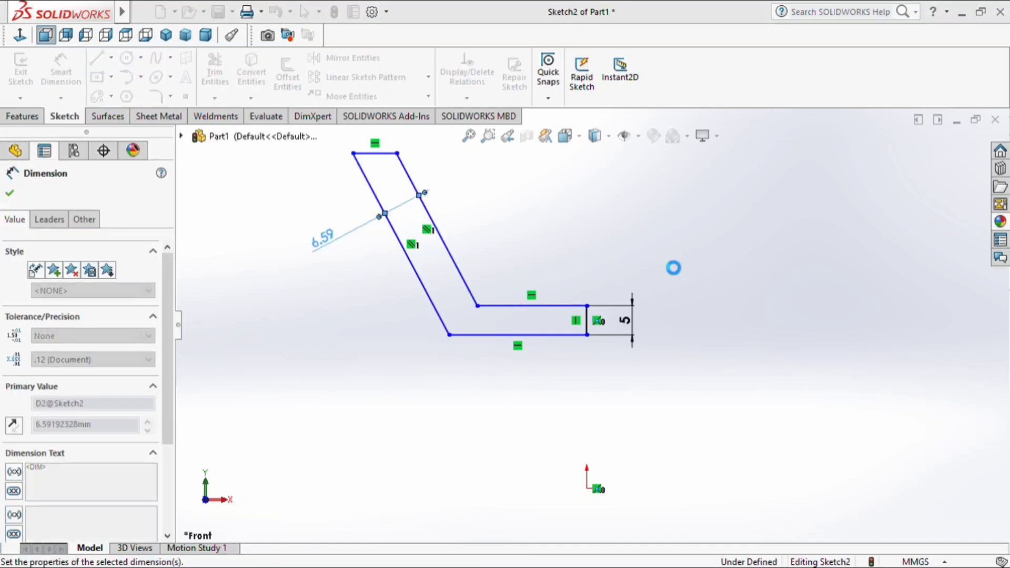
pyautogui.press('Return')
pyautogui.click(658, 274)
pyautogui.scroll(2, 654, 275)
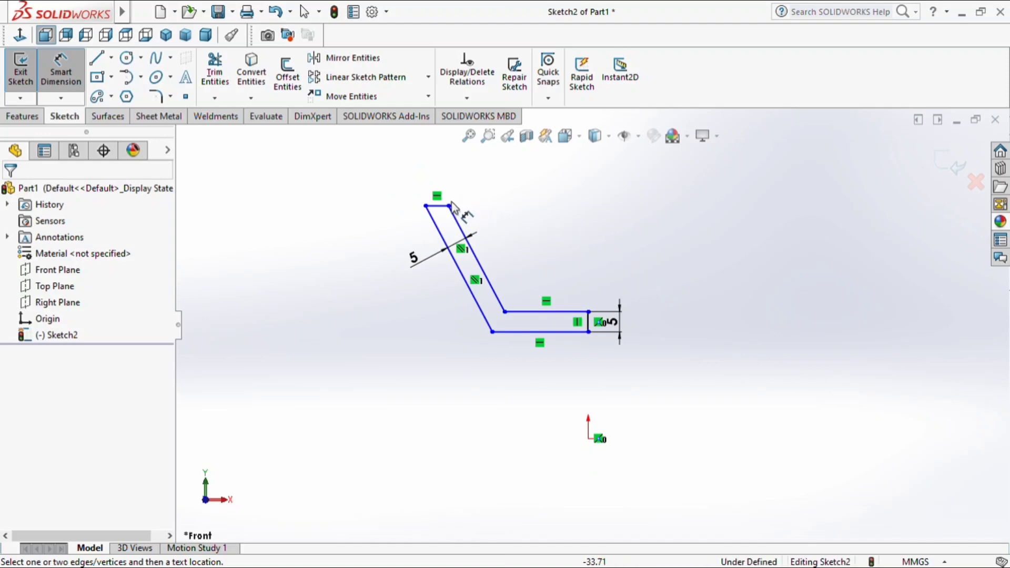
# Dimension the horizontal distance from the slanted wall's inner top corner to the upper end of the short vertical line as 49 mm
pyautogui.click(588, 312)
pyautogui.click(448, 205)
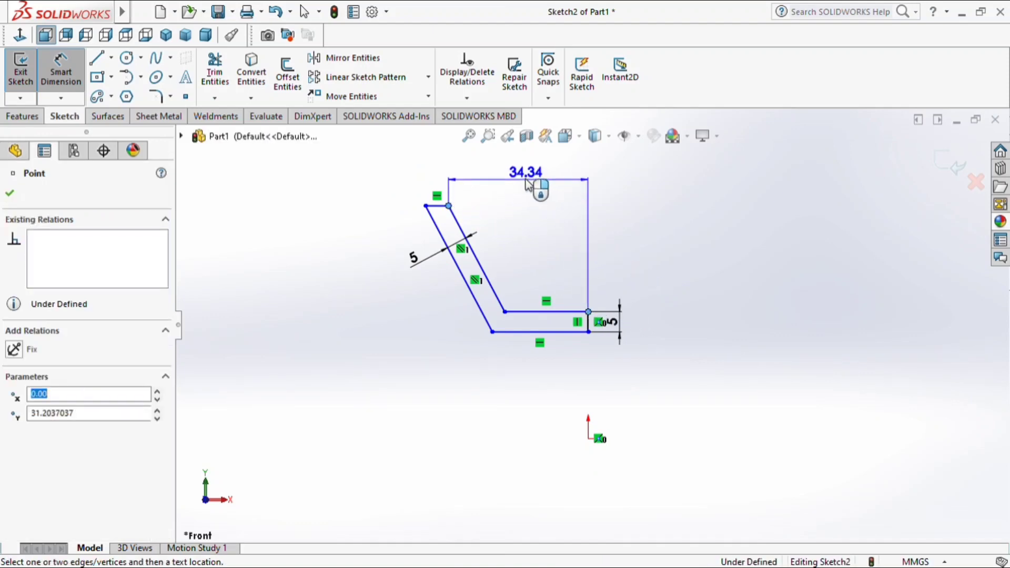
pyautogui.click(534, 181)
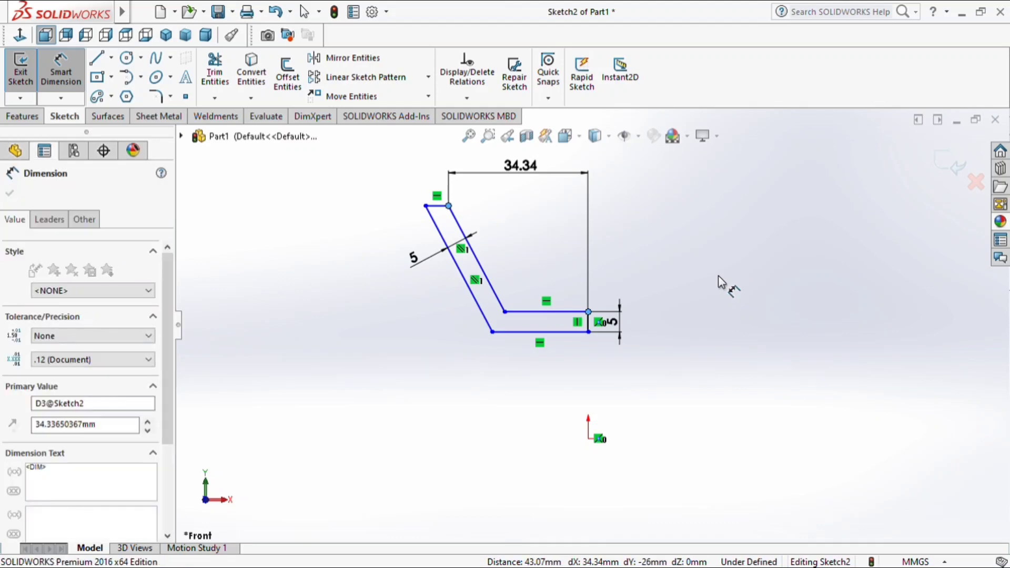
pyautogui.write('49')
pyautogui.press('Return')
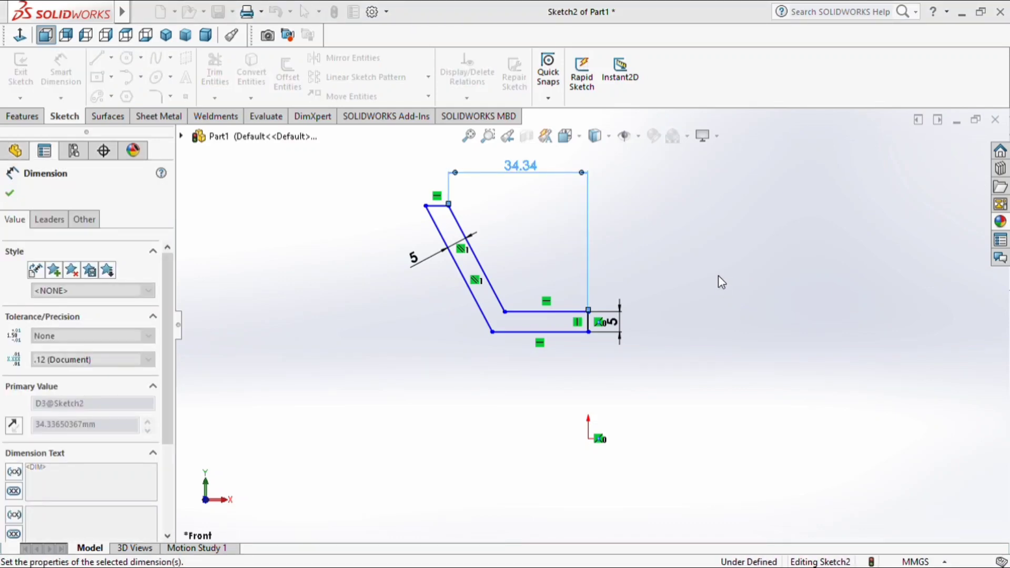
pyautogui.click(718, 276)
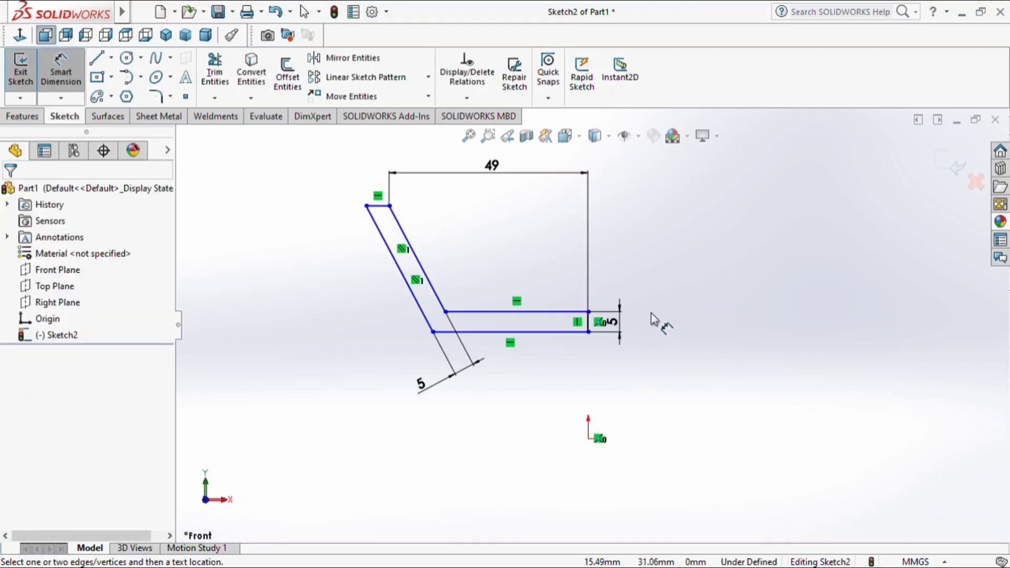
# Dimension the vertical distance between the slanted wall's inner top corner and the upper end of the short vertical line as 76 mm
pyautogui.click(390, 205)
pyautogui.click(588, 312)
pyautogui.click(644, 275)
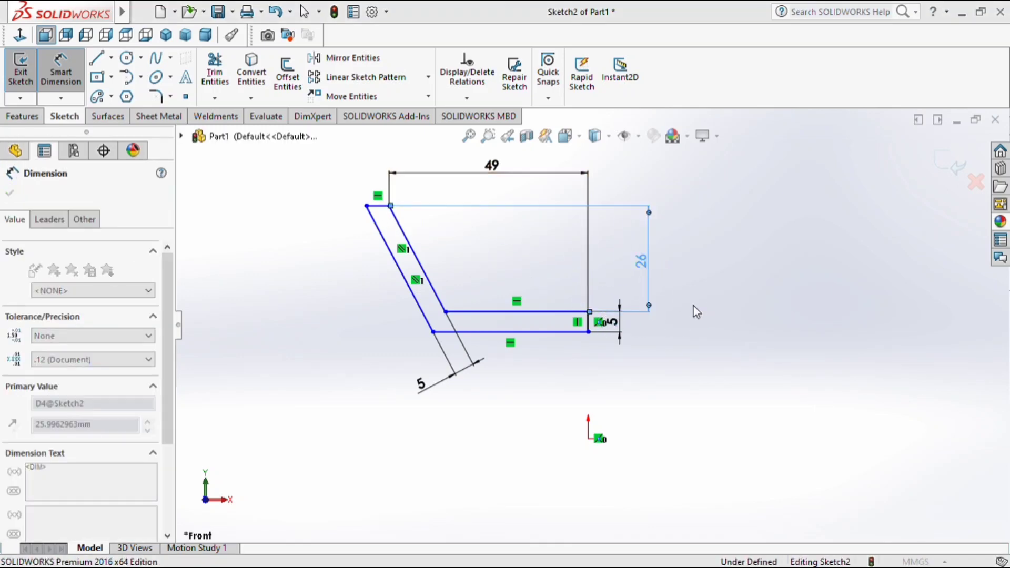
pyautogui.write('76')
pyautogui.press('Return')
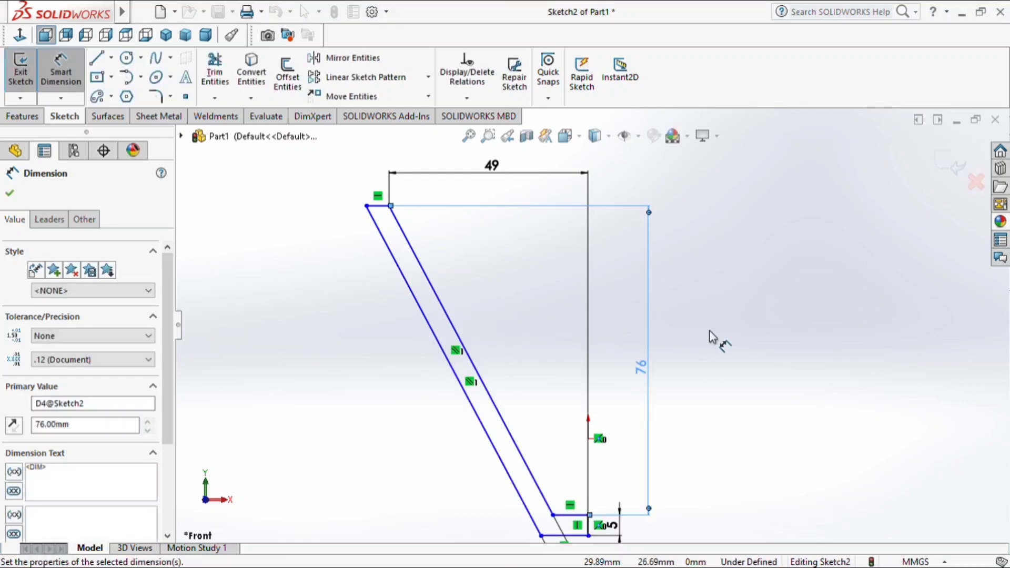
pyautogui.scroll(2, 707, 346)
pyautogui.scroll(-1, 645, 465)
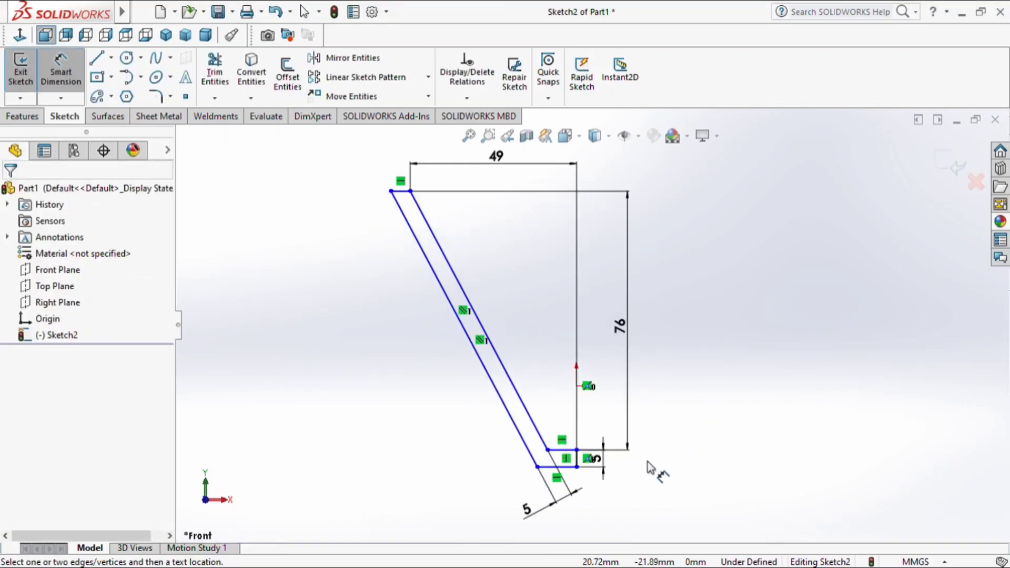
# Move the profile upward by the lower end of its short vertical line so the whole profile sits above the origin
pyautogui.press('Escape')
pyautogui.click(577, 466)
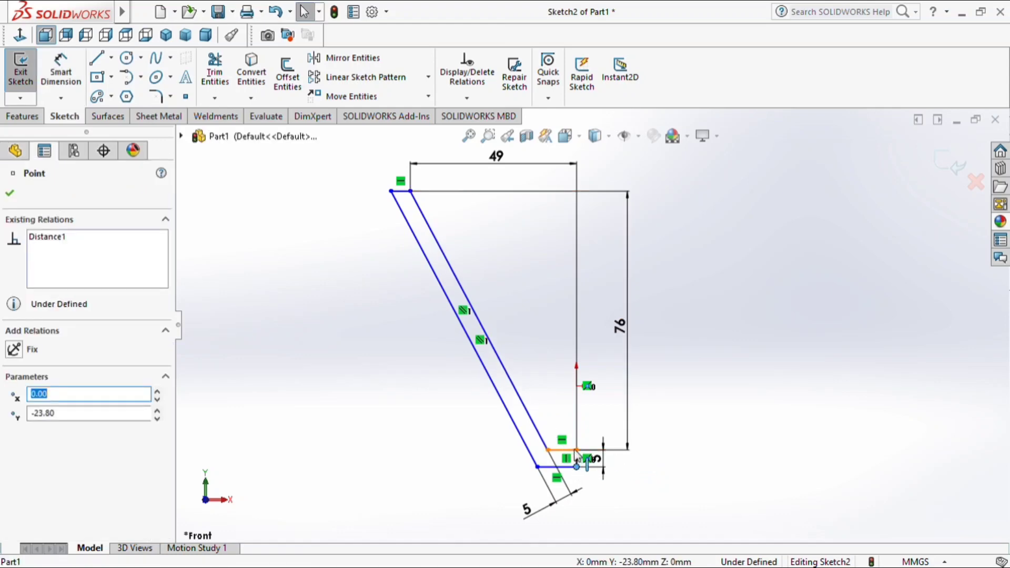
pyautogui.moveTo(577, 467)
pyautogui.mouseDown()
pyautogui.moveTo(577, 289)
pyautogui.moveTo(577, 309)
pyautogui.mouseUp()
pyautogui.click(648, 321)
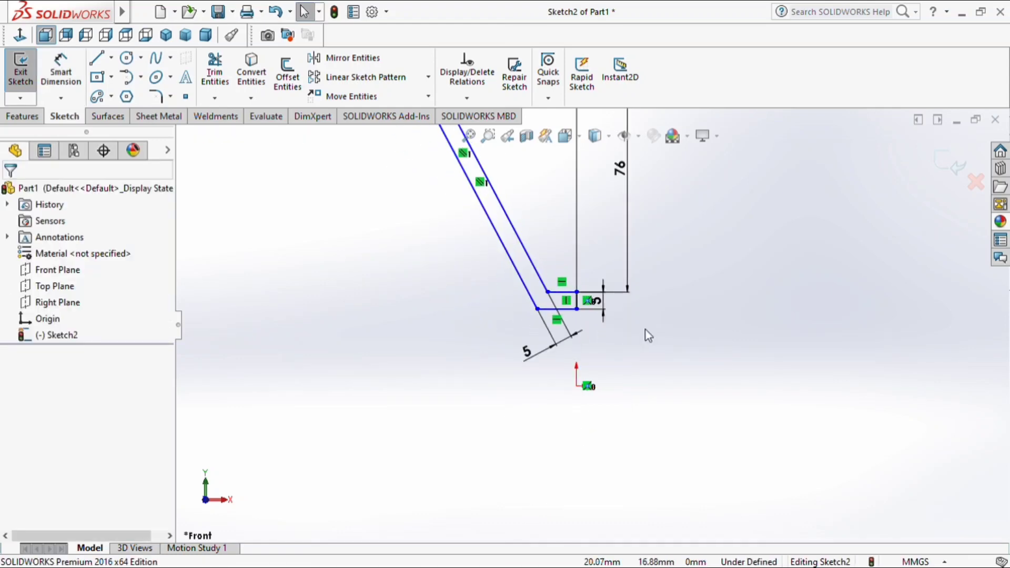
# Dimension the vertical distance from the origin to the slanted wall's inner top corner as 150 mm
pyautogui.click(77, 75)
pyautogui.scroll(4, 472, 180)
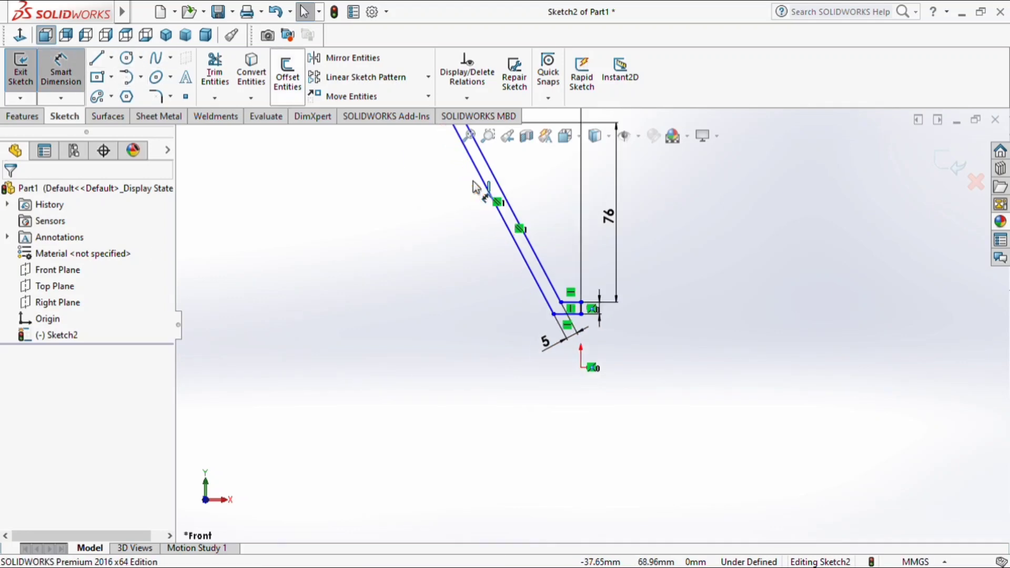
pyautogui.click(503, 185)
pyautogui.click(583, 355)
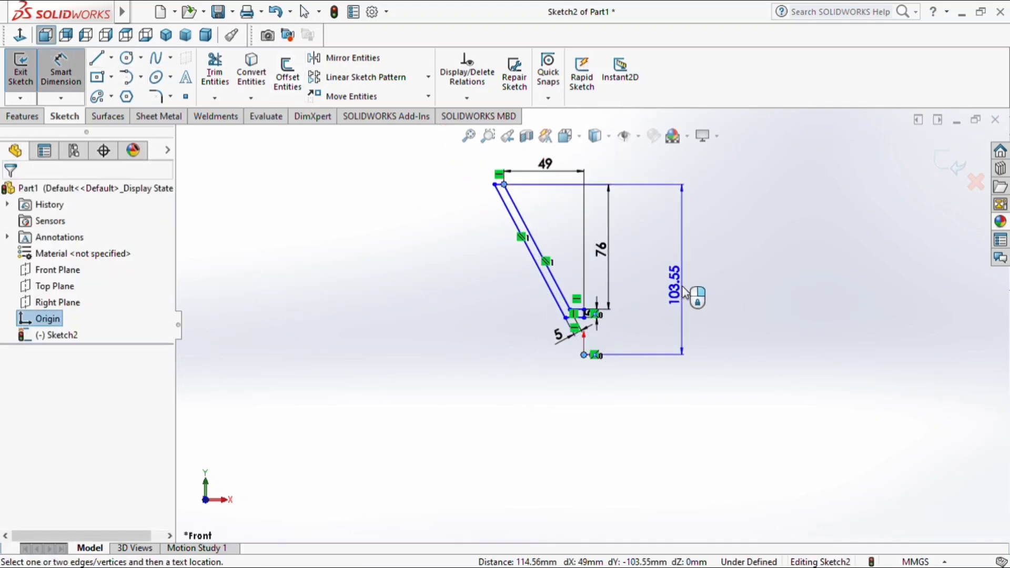
pyautogui.click(683, 295)
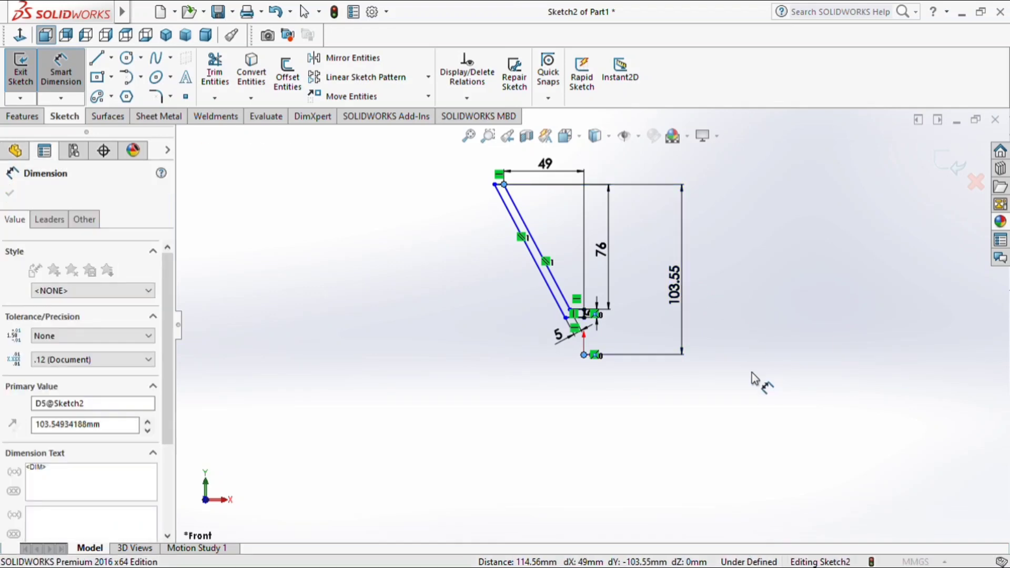
pyautogui.write('150')
pyautogui.press('Return')
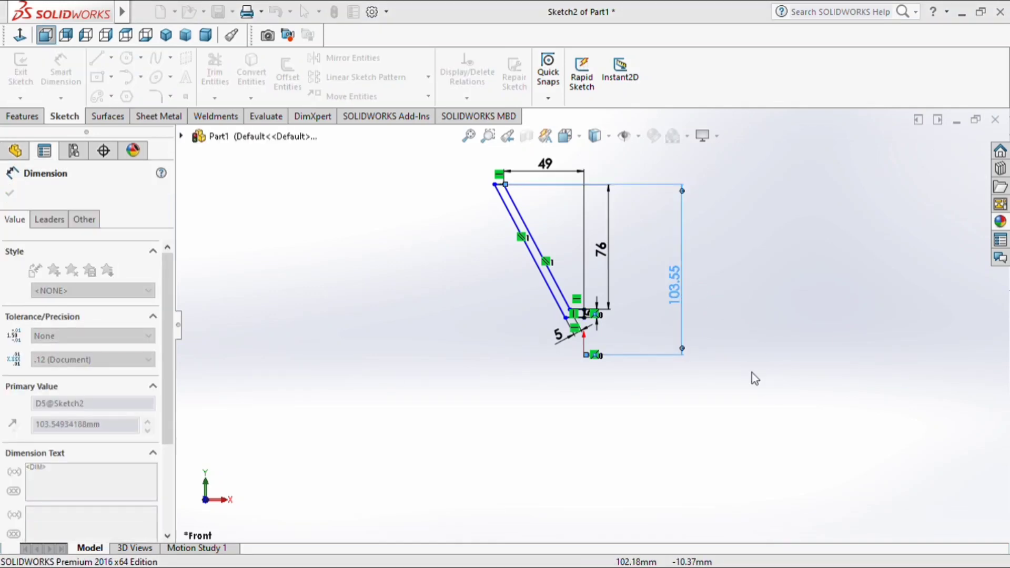
# Lengthen the profile's horizontal base by moving its corner with the slanted wall outward, making the upper base line about 20 mm long
pyautogui.scroll(-5, 588, 226)
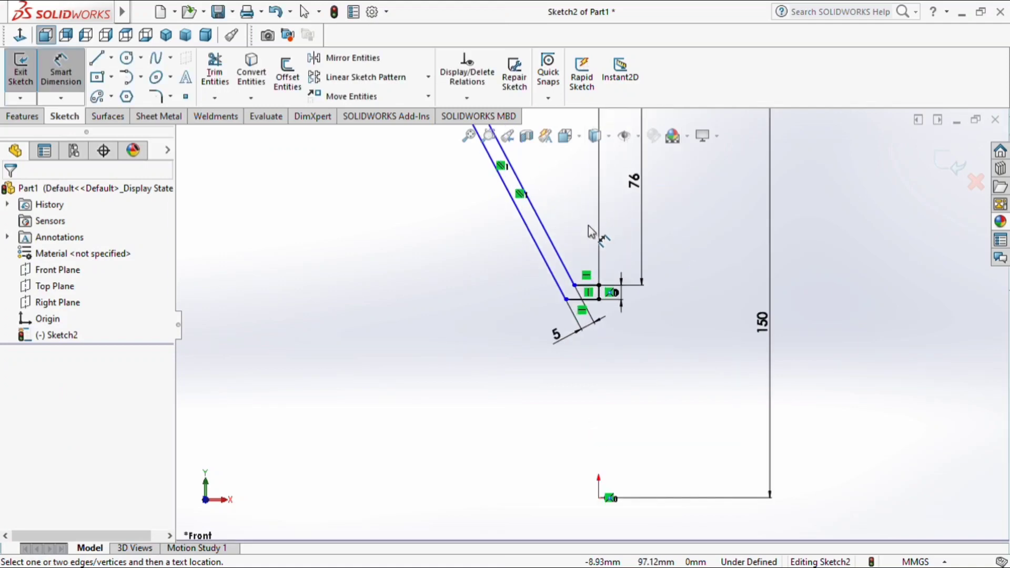
pyautogui.press('Escape')
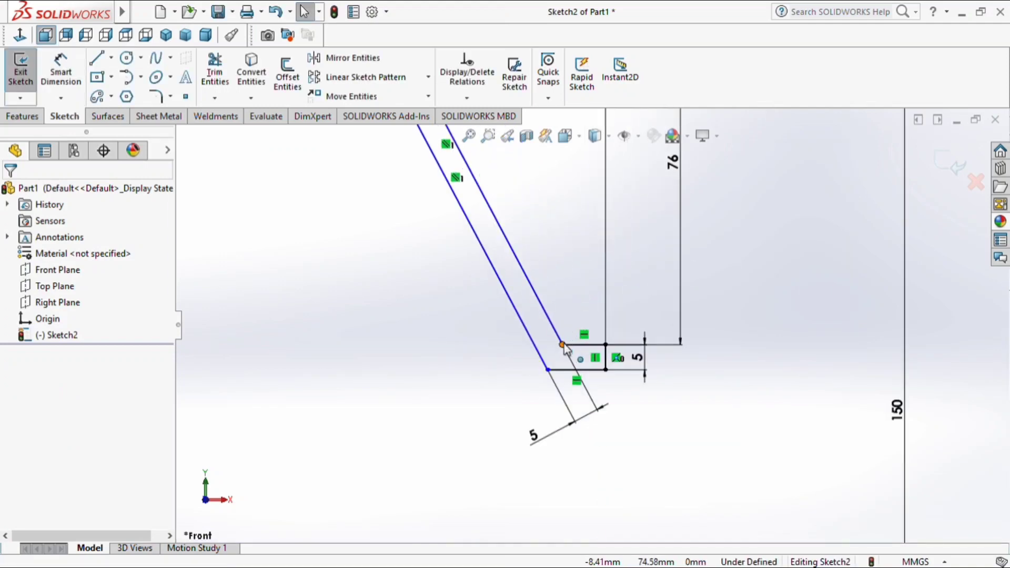
pyautogui.moveTo(537, 349); pyautogui.dragTo(488, 416)
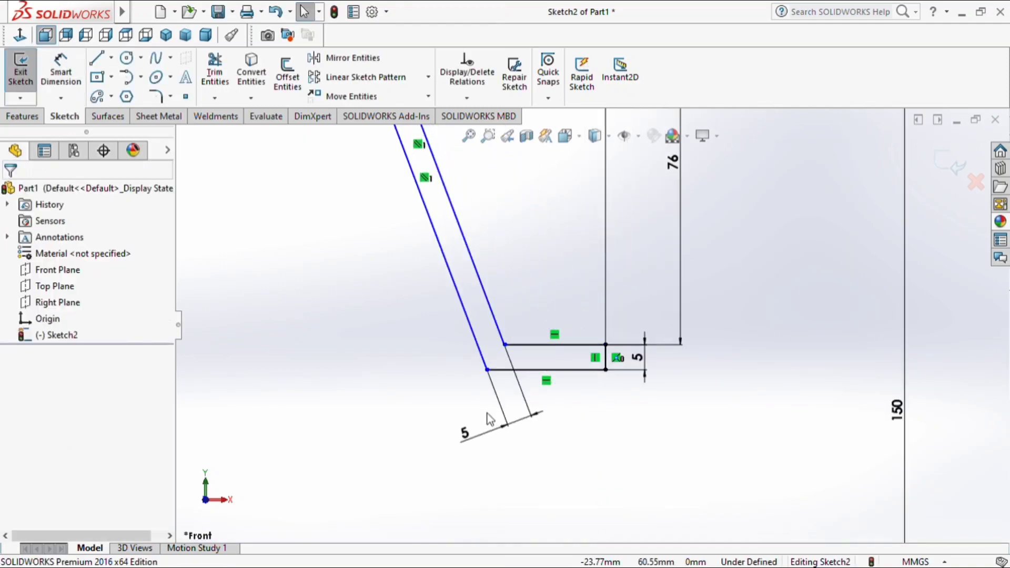
pyautogui.click(156, 97)
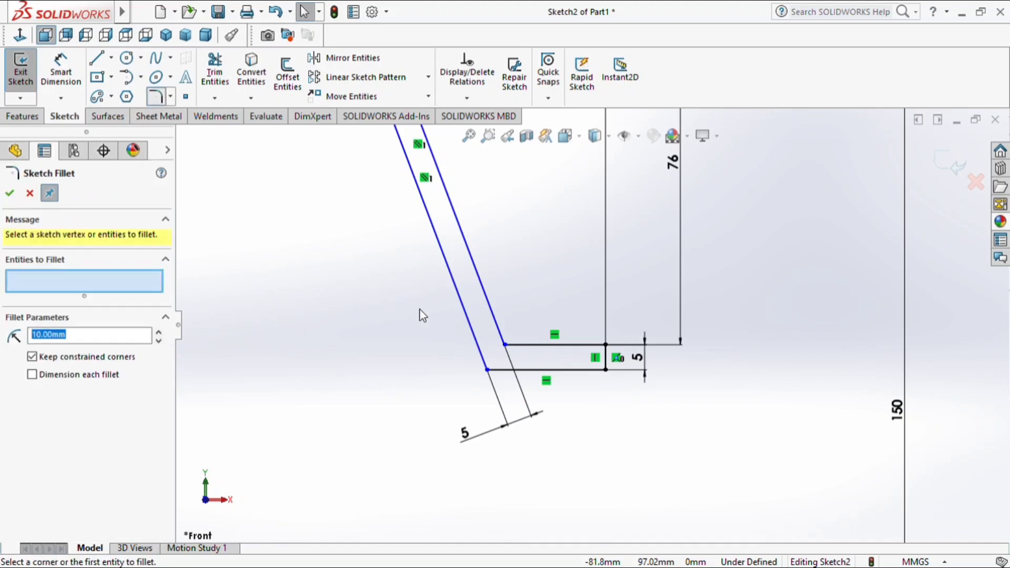
pyautogui.click(519, 345)
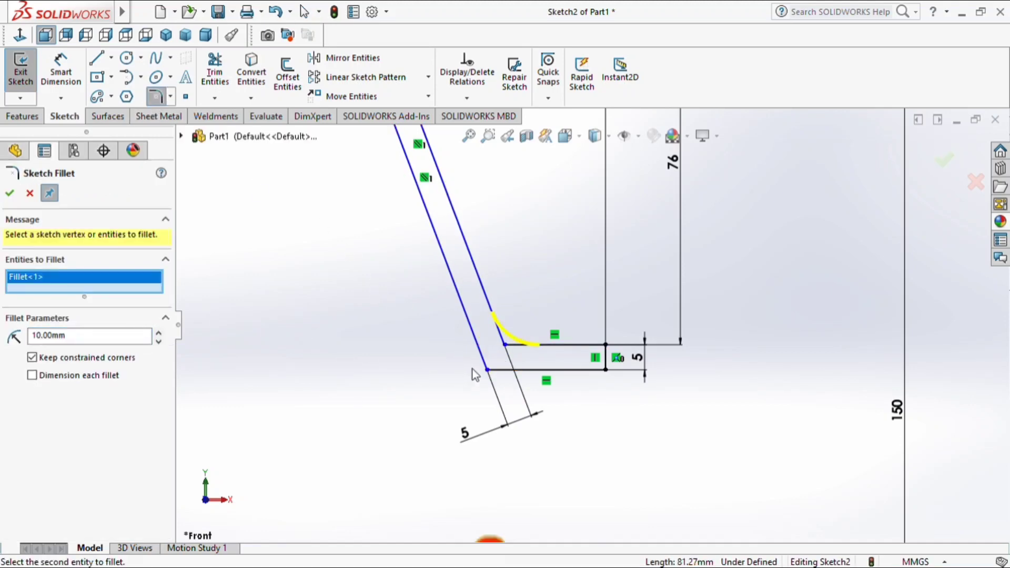
pyautogui.click(496, 368)
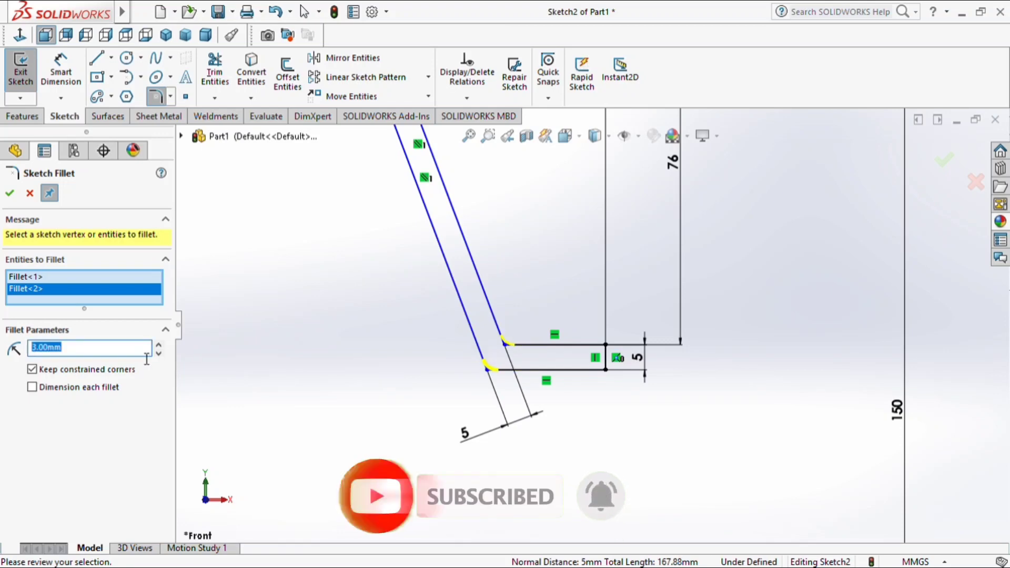
pyautogui.write('30')
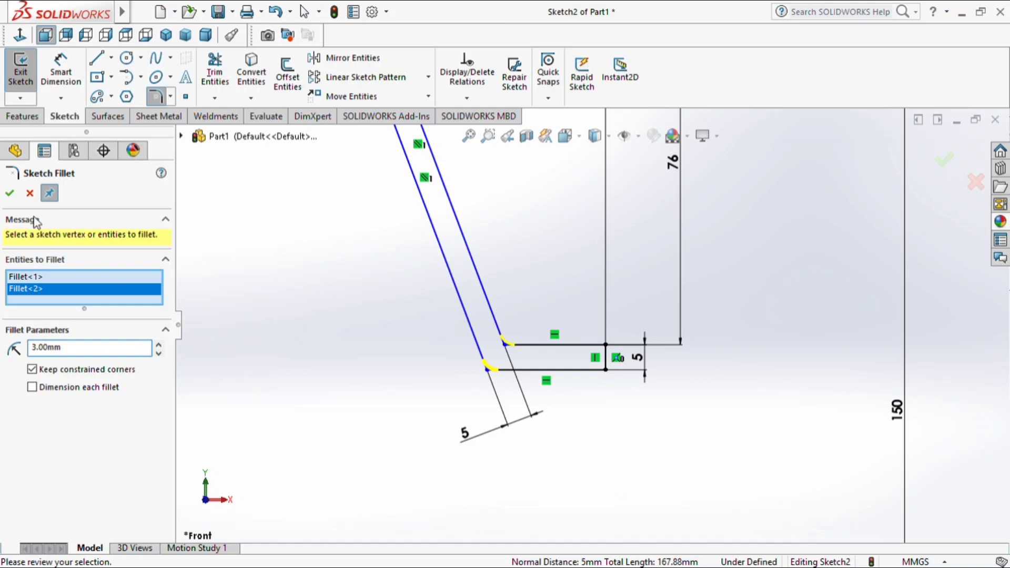
pyautogui.click(29, 194)
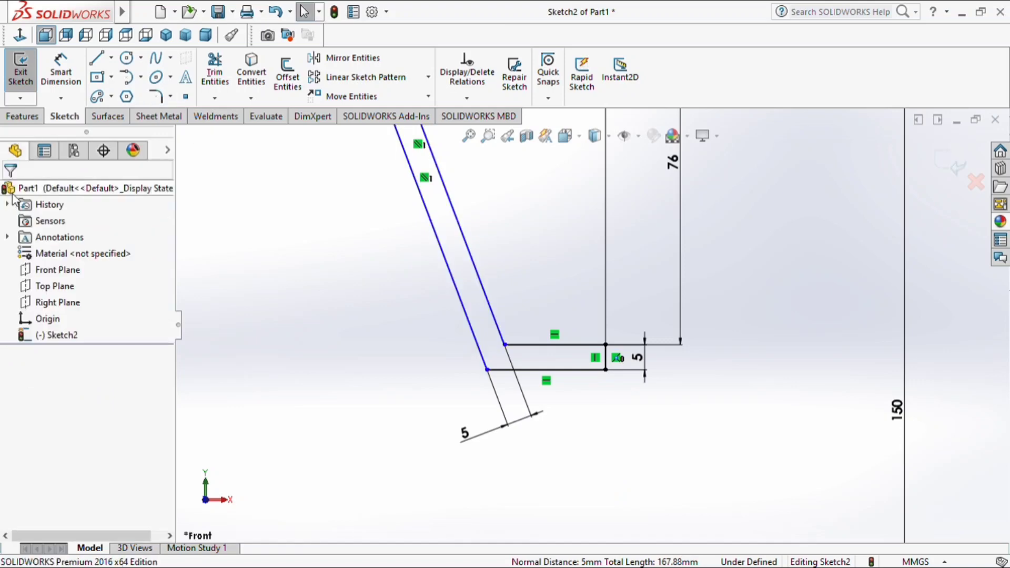
# Apply 3 mm sketch fillets to the inner and outer corners where the slanted wall meets the horizontal base
pyautogui.click(499, 329)
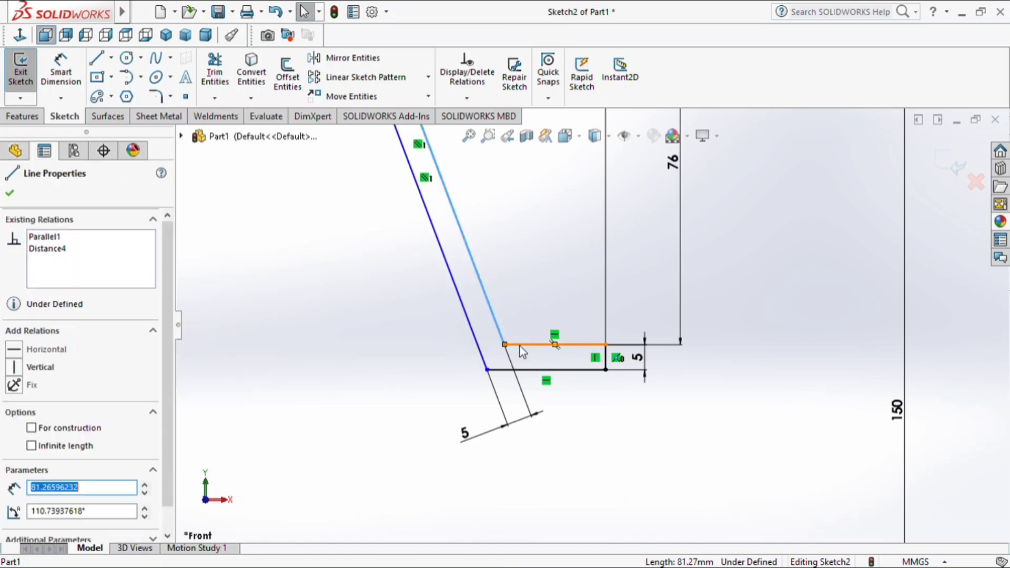
pyautogui.click(519, 345)
pyautogui.click(500, 332)
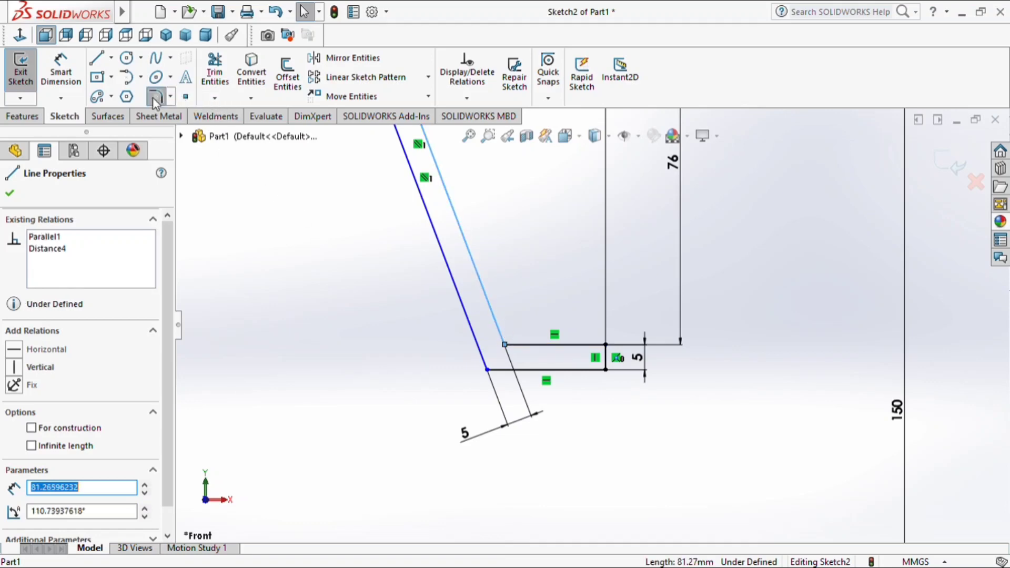
pyautogui.click(156, 98)
pyautogui.click(515, 347)
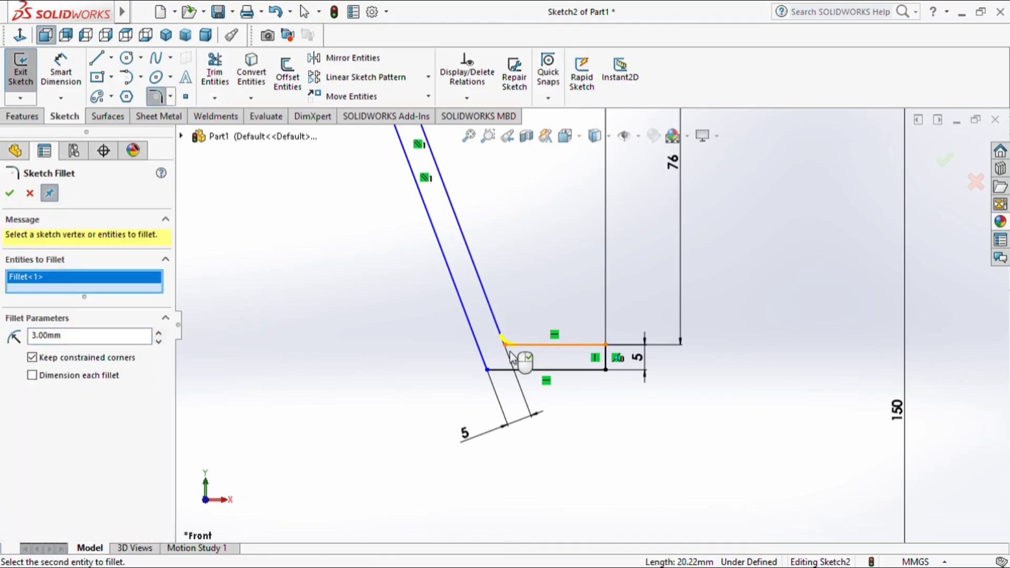
pyautogui.click(480, 362)
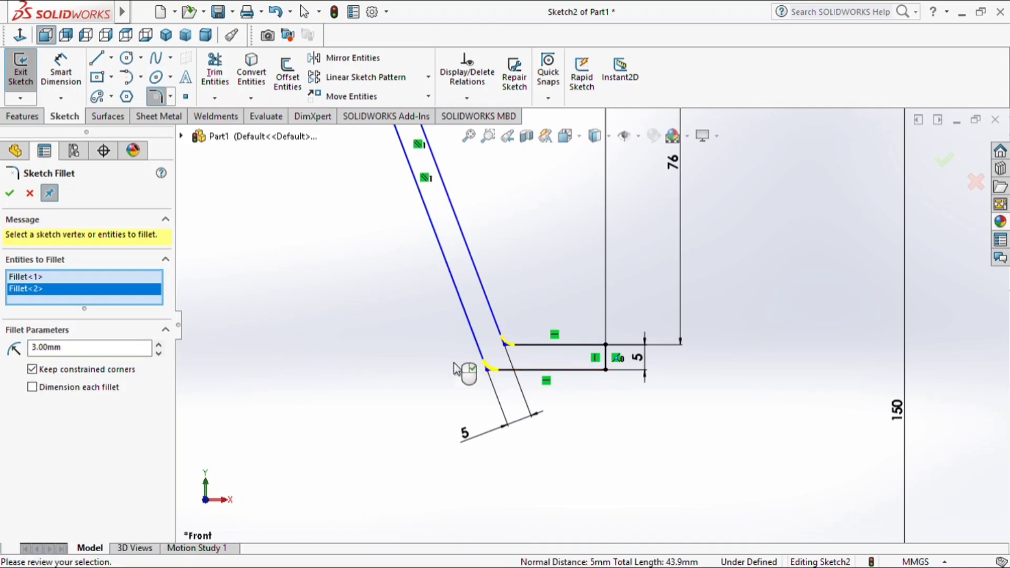
pyautogui.click(10, 193)
pyautogui.scroll(-2, 488, 387)
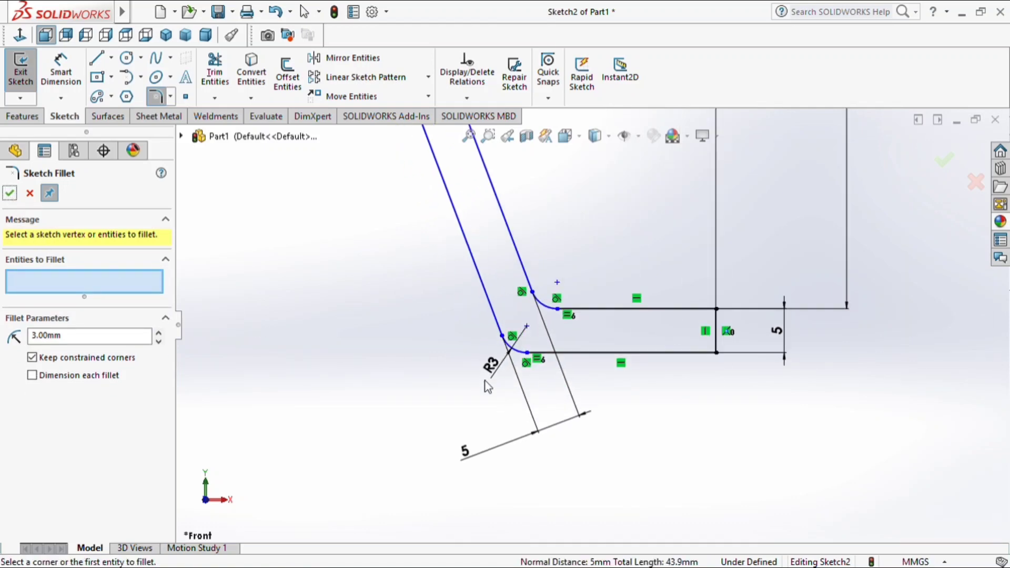
pyautogui.scroll(3, 552, 348)
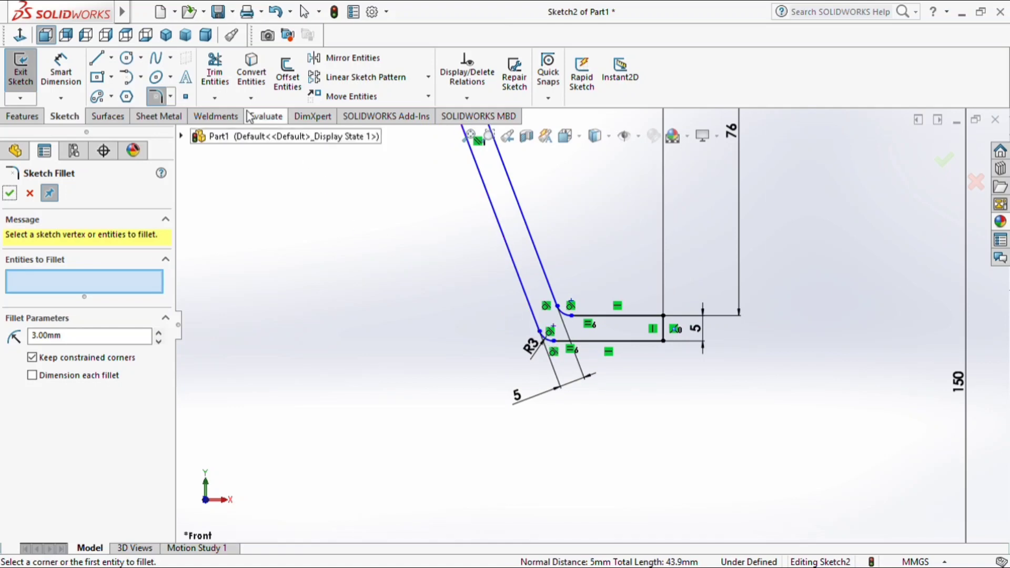
# Dimension the horizontal distance from the inner fillet's upper end to the lower end of the short vertical line as 37.4 mm
pyautogui.click(60, 69)
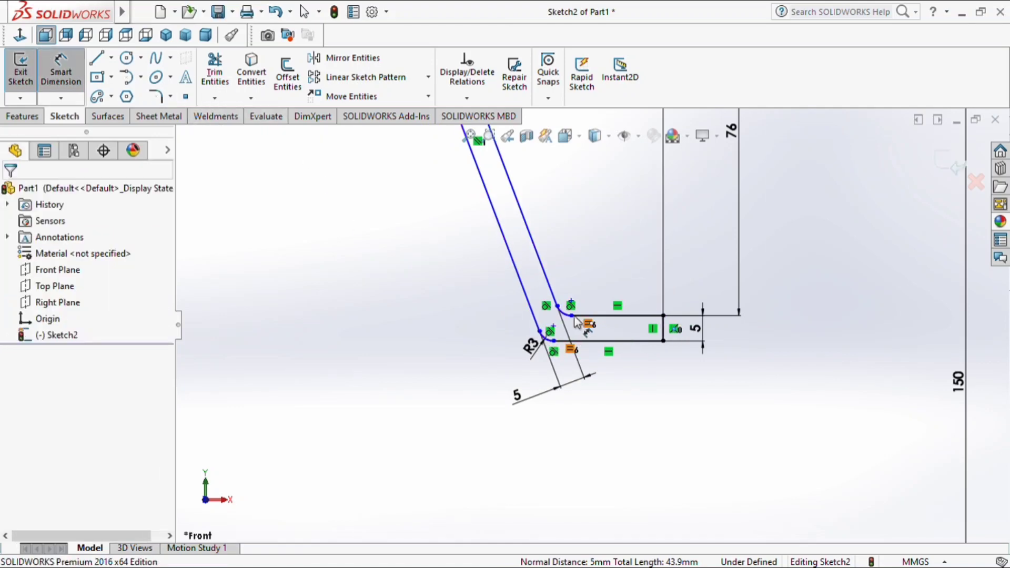
pyautogui.click(557, 305)
pyautogui.click(663, 340)
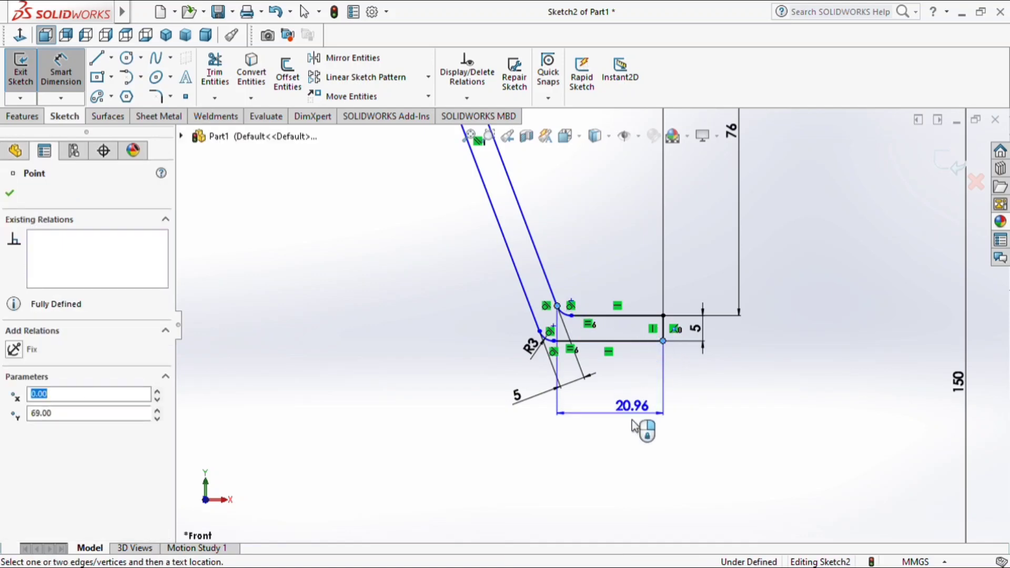
pyautogui.click(629, 452)
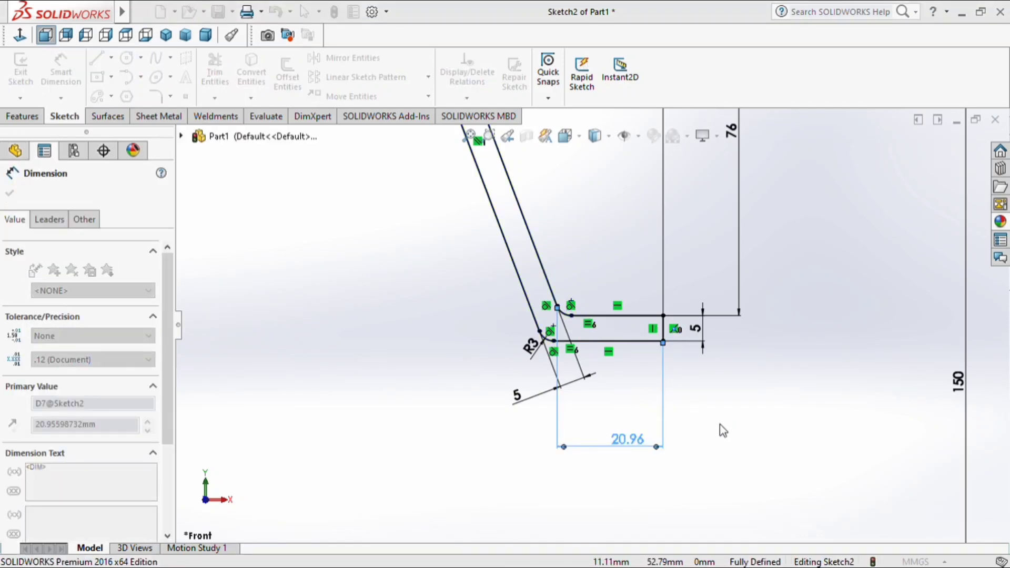
pyautogui.write('37.4')
pyautogui.press('Return')
pyautogui.click(772, 402)
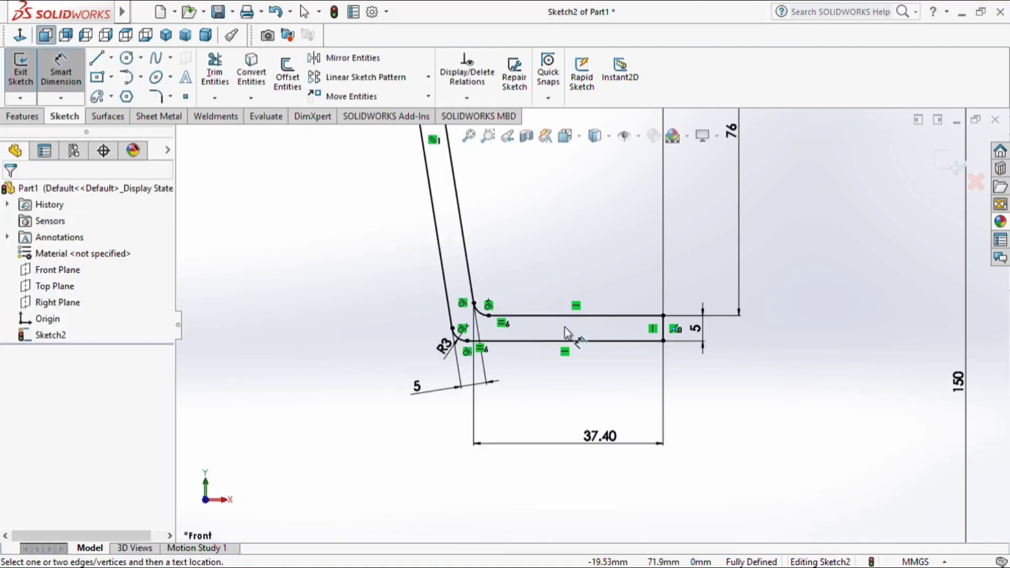
# Reposition the 37.4 mm horizontal dimension so it sits above the profile's base
pyautogui.scroll(2, 589, 326)
pyautogui.click(600, 400)
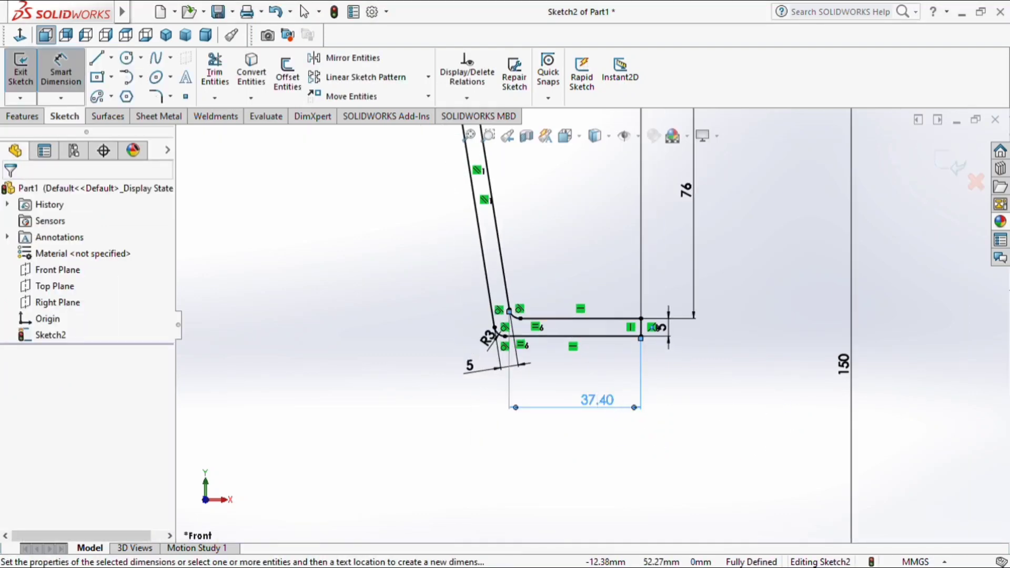
pyautogui.press('Escape')
pyautogui.moveTo(599, 401); pyautogui.dragTo(589, 228)
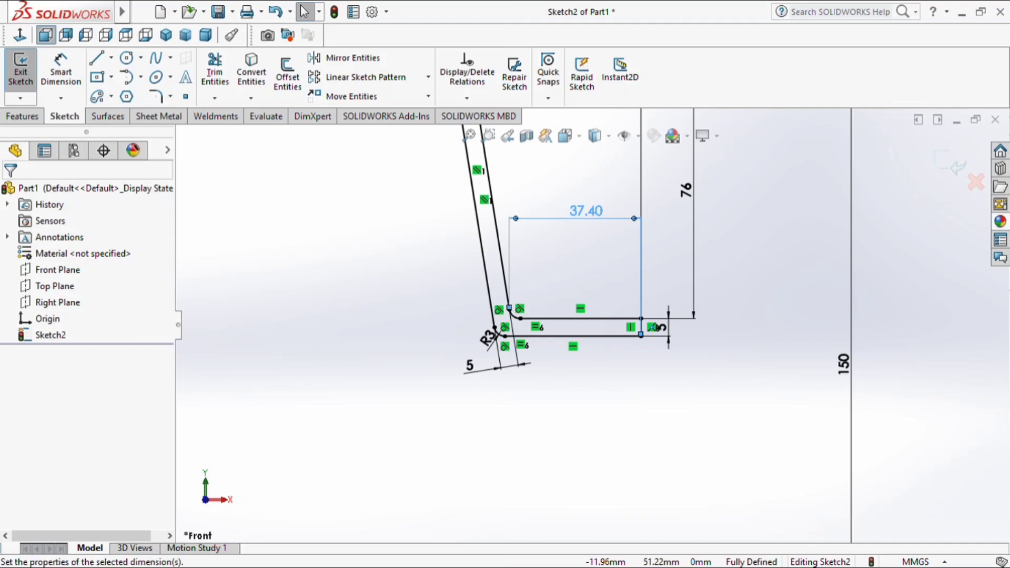
pyautogui.click(432, 397)
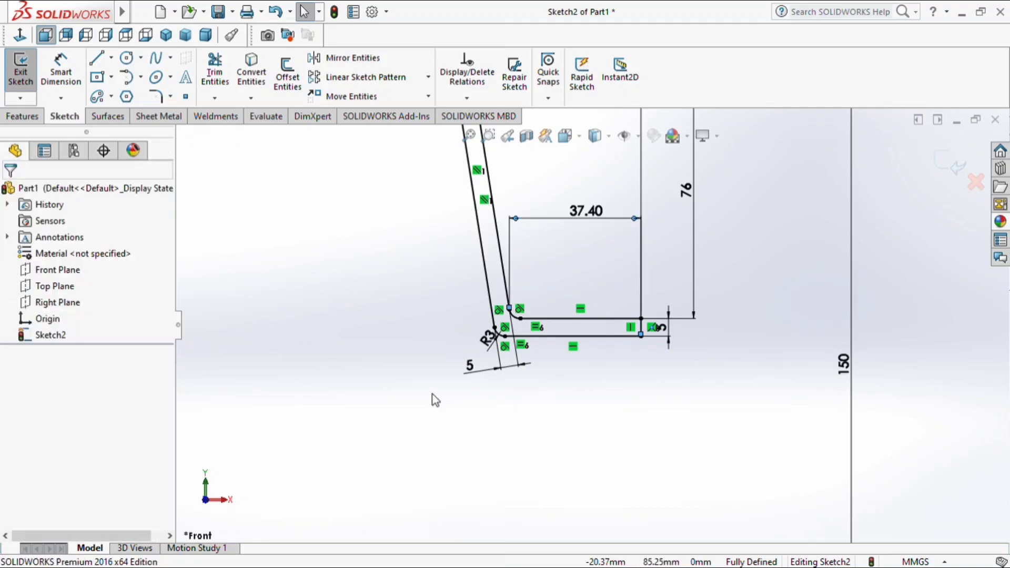
# Set the radius of the fillets between the slanted wall and the base to 30 mm
pyautogui.click(489, 338)
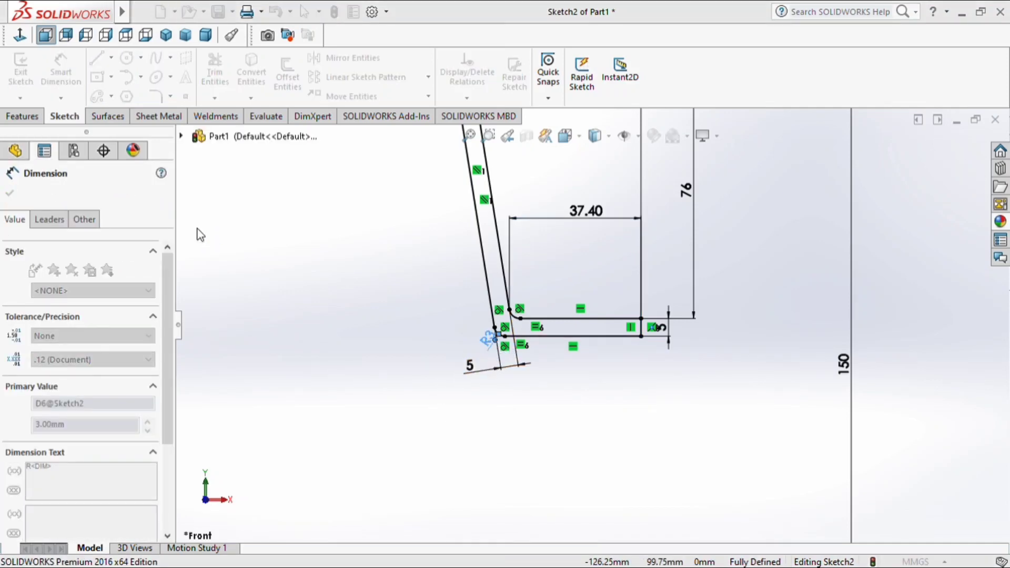
pyautogui.doubleClick(483, 337)
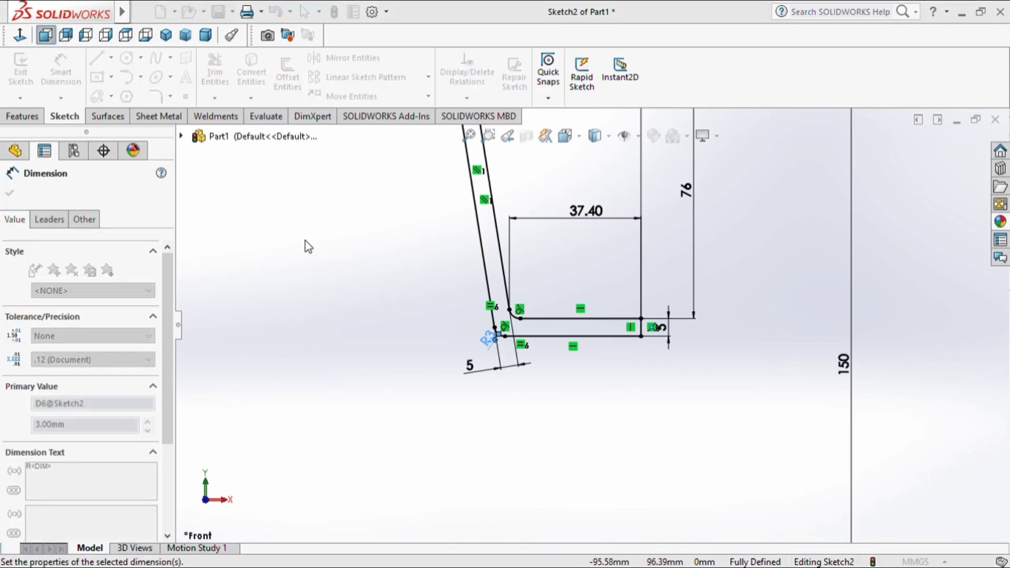
pyautogui.write('30')
pyautogui.press('Return')
pyautogui.click(318, 246)
# Draw a line about 270 mm long from the origin towards the slanted-wall side and make it horizontal
pyautogui.scroll(2, 683, 279)
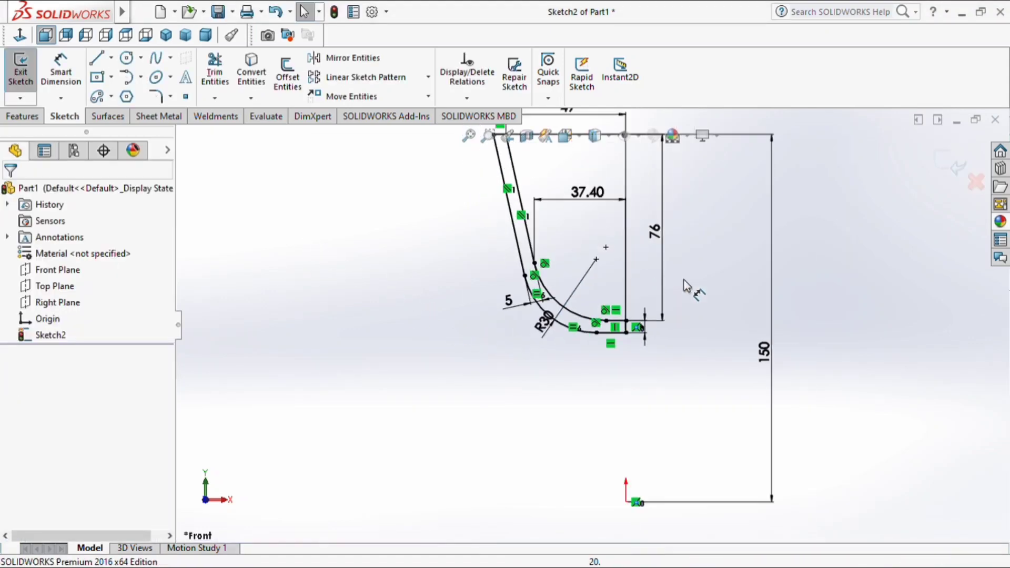
pyautogui.scroll(3, 647, 323)
pyautogui.scroll(1, 810, 257)
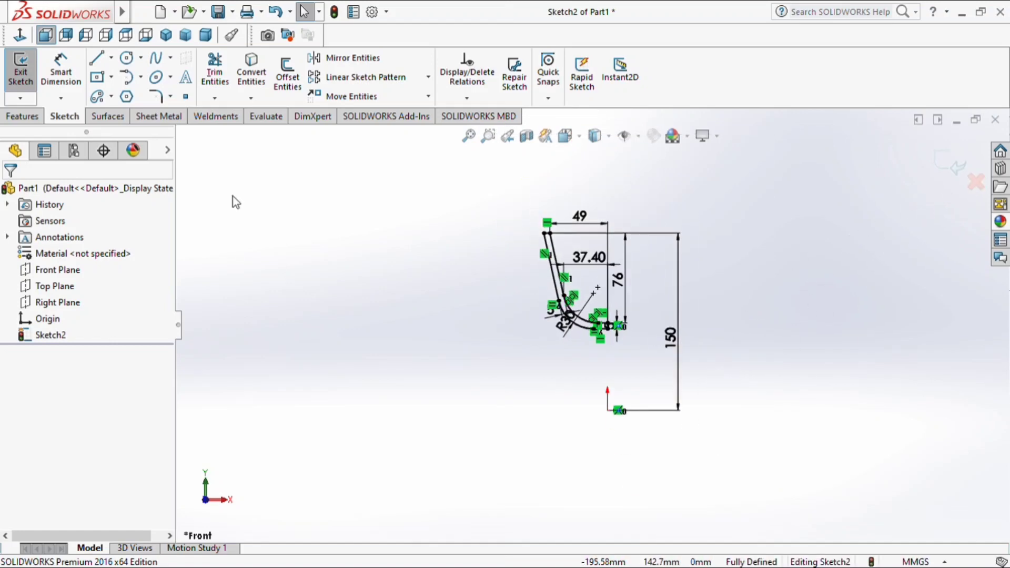
pyautogui.press('l')
pyautogui.click(618, 410)
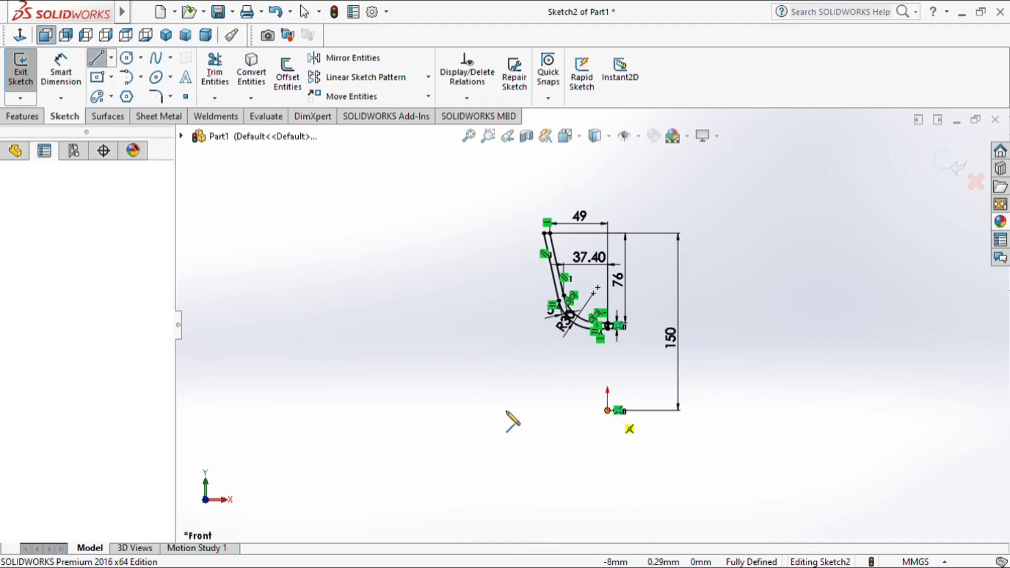
pyautogui.click(290, 417)
pyautogui.press('Escape')
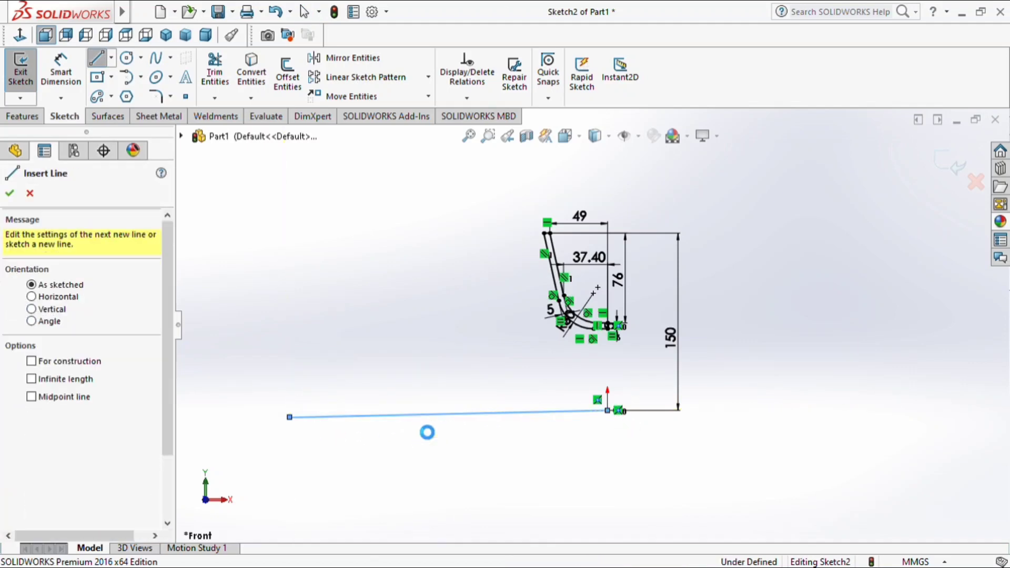
pyautogui.press('Escape')
pyautogui.click(430, 412)
pyautogui.click(102, 349)
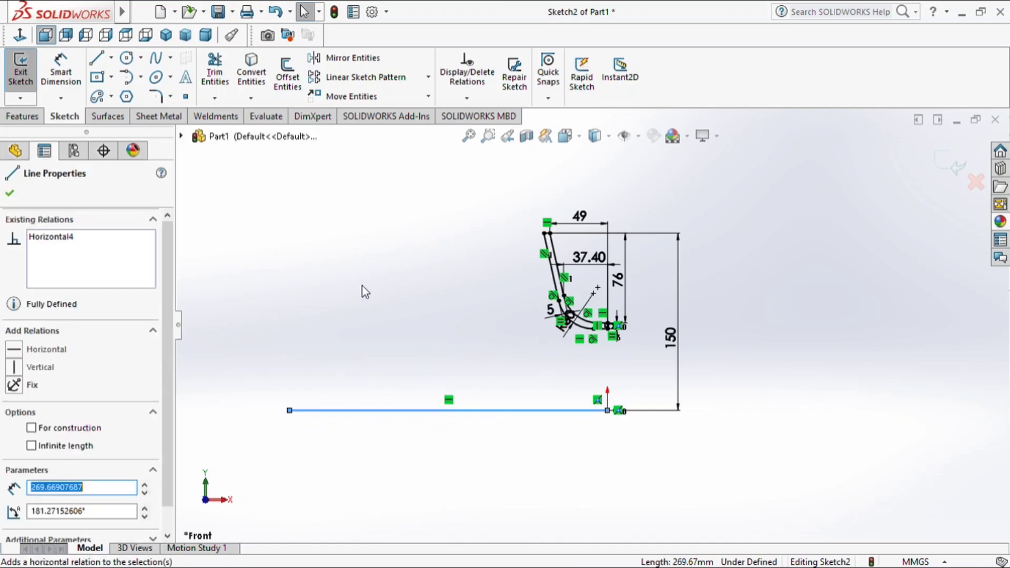
pyautogui.click(366, 291)
# Convert the horizontal line through the origin to construction geometry
pyautogui.click(448, 410)
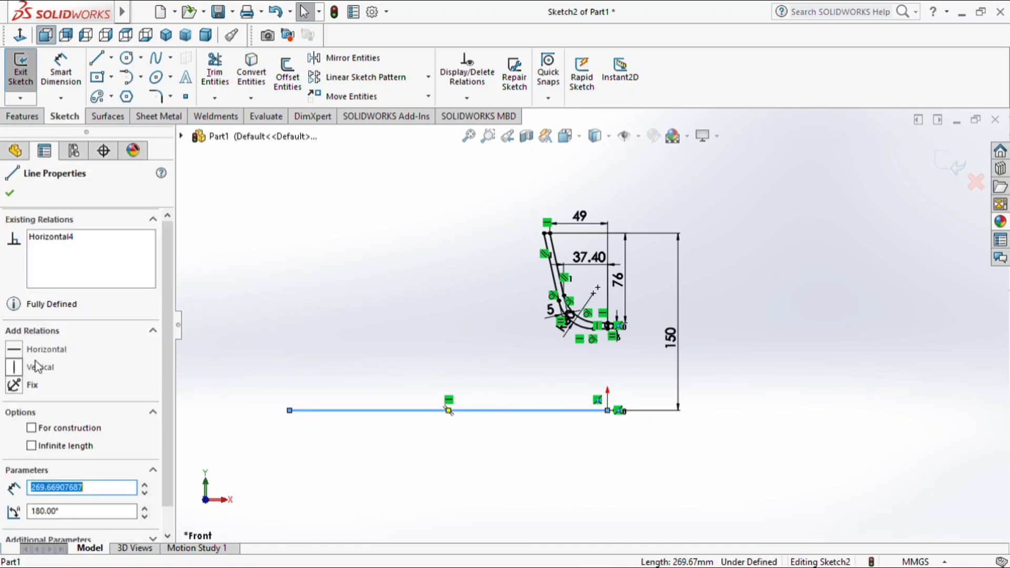
pyautogui.click(31, 428)
pyautogui.click(410, 310)
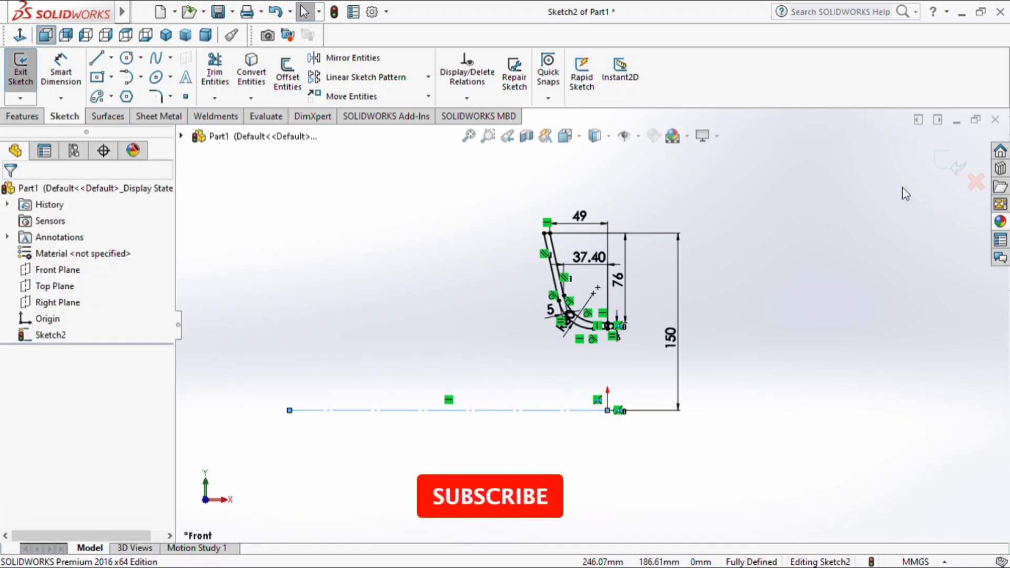
# Close the profile sketch and start a Revolved Boss/Base from it
pyautogui.click(949, 160)
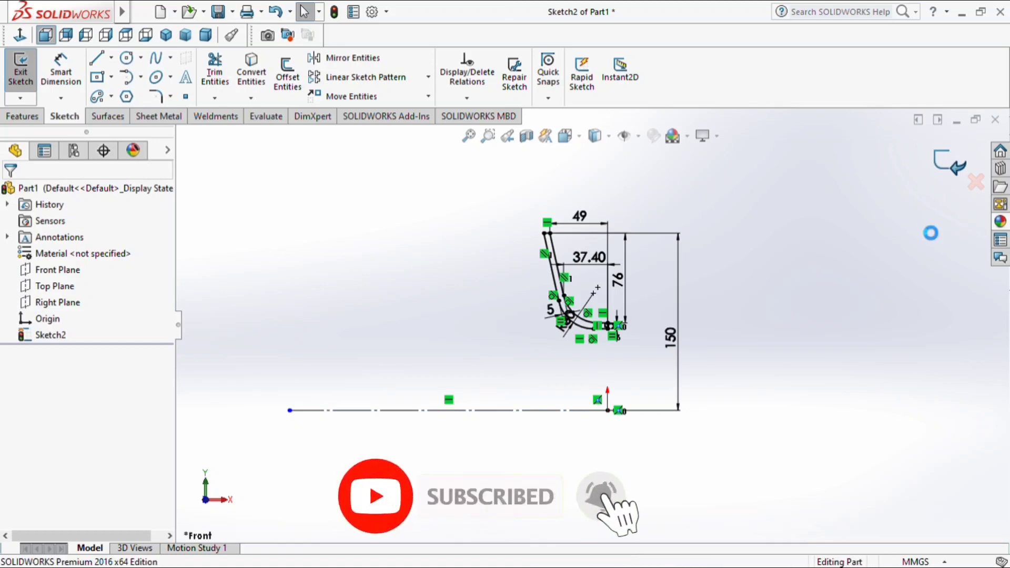
pyautogui.click(18, 117)
pyautogui.click(70, 85)
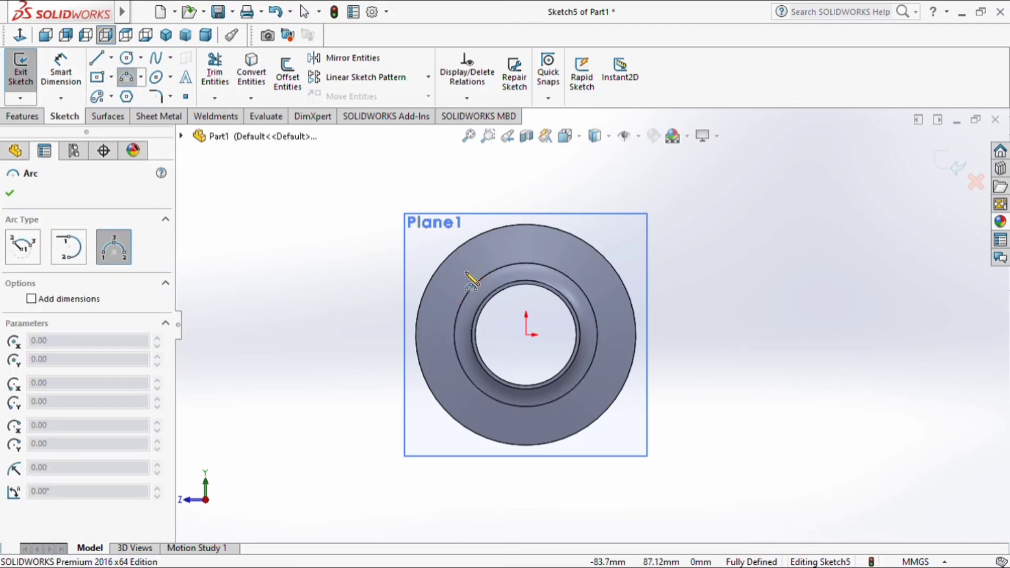
# Convert the outer circular edge of the central hub rim and the disc's outermost edge into circles in the Plane1 sketch
pyautogui.press('Escape')
pyautogui.click(494, 289)
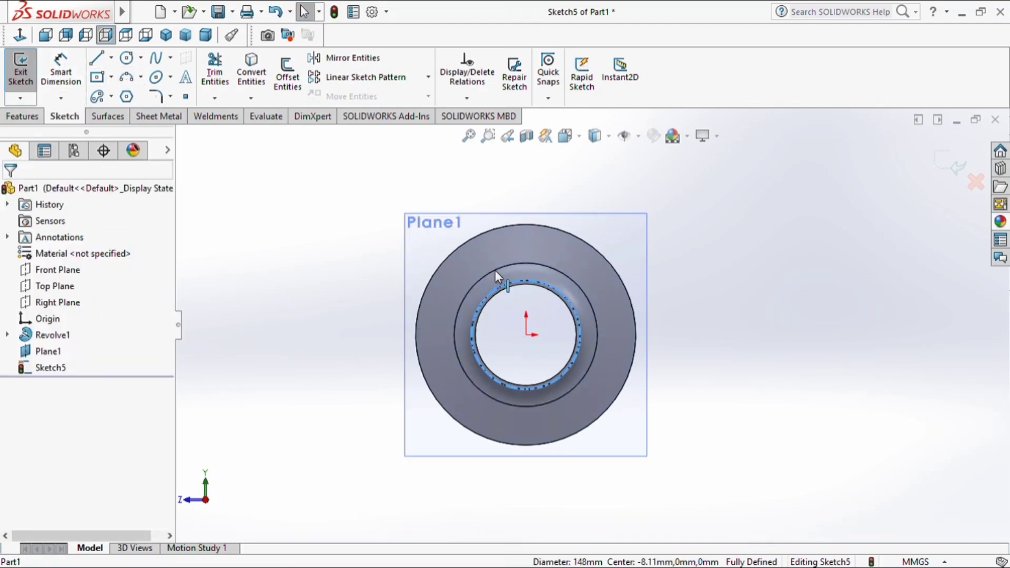
pyautogui.keyDown('ctrl'); pyautogui.click(501, 228); pyautogui.keyUp('ctrl')
pyautogui.click(252, 74)
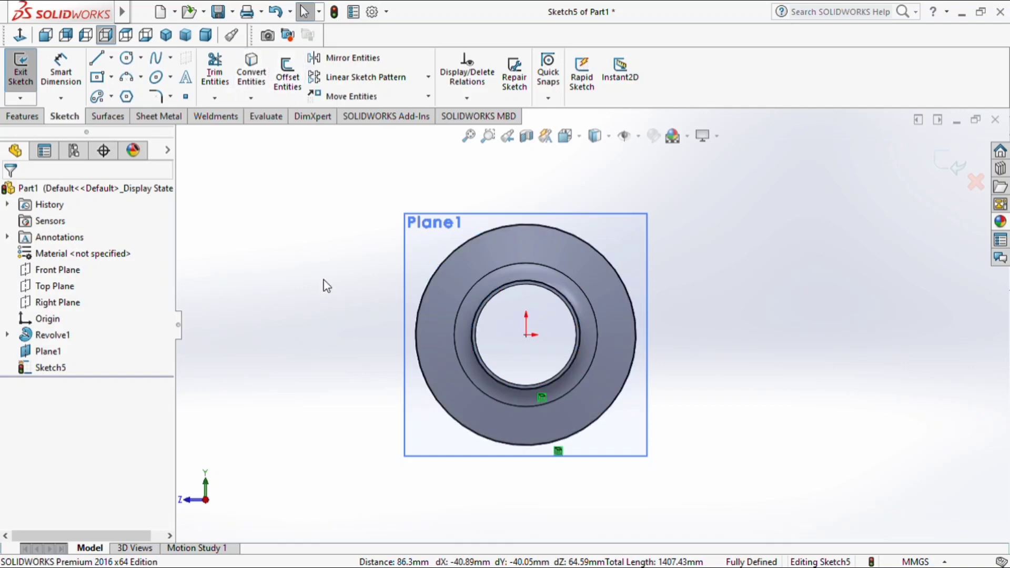
# Sketch a three-point arc with a radius of about 213 mm from the upper-left of the hub circle to the top of the outer circle
pyautogui.click(126, 77)
pyautogui.scroll(-5, 492, 329)
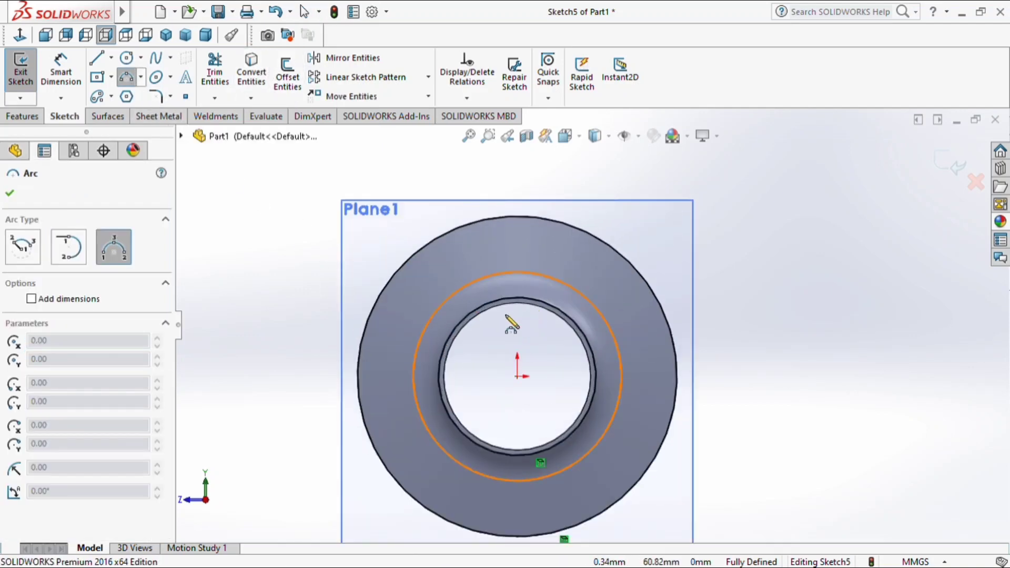
pyautogui.click(452, 331)
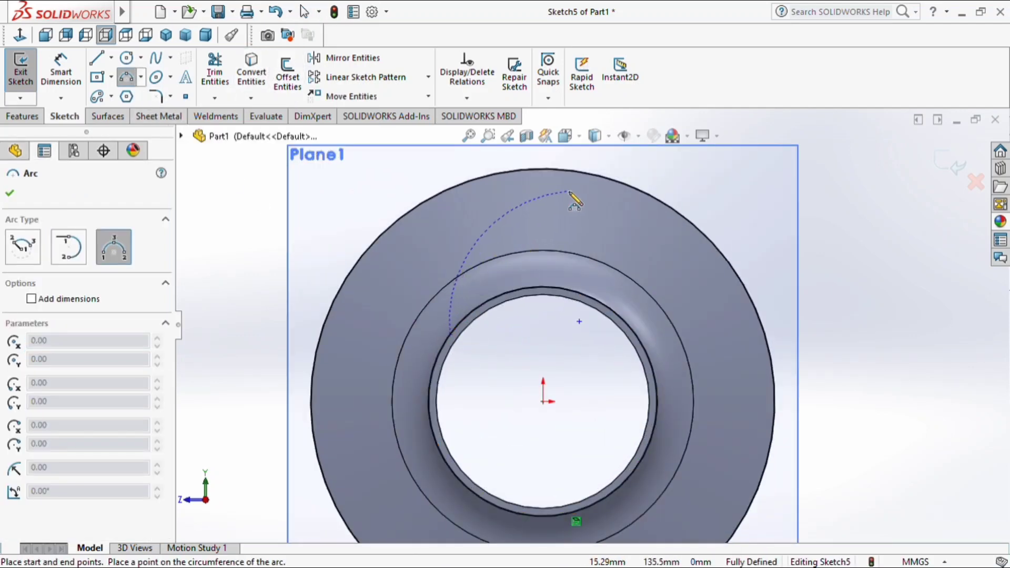
pyautogui.click(590, 174)
pyautogui.click(506, 241)
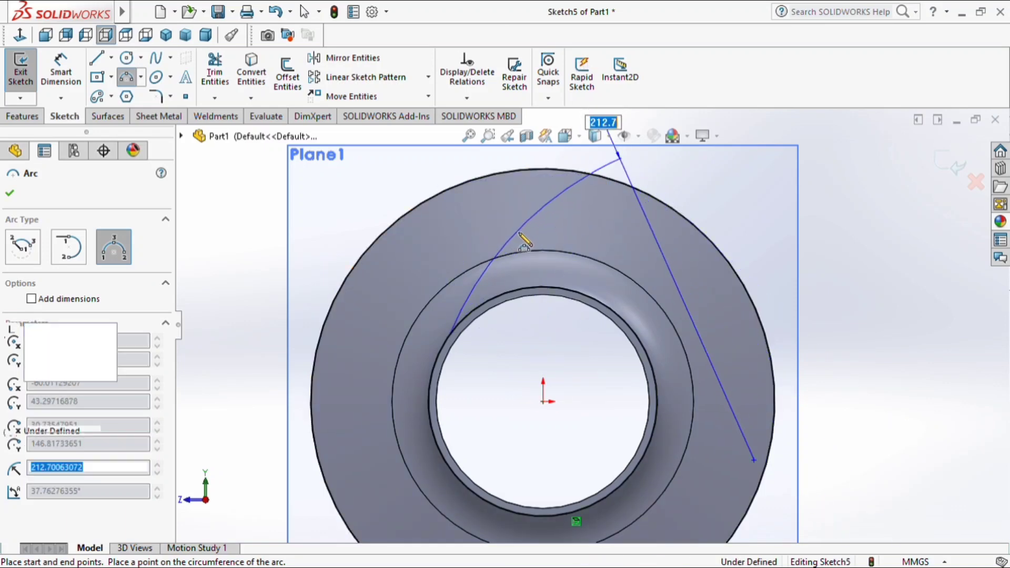
pyautogui.press('Escape')
# Dimension the horizontal distance from the arc's inner endpoint to the origin as 50 mm
pyautogui.click(75, 79)
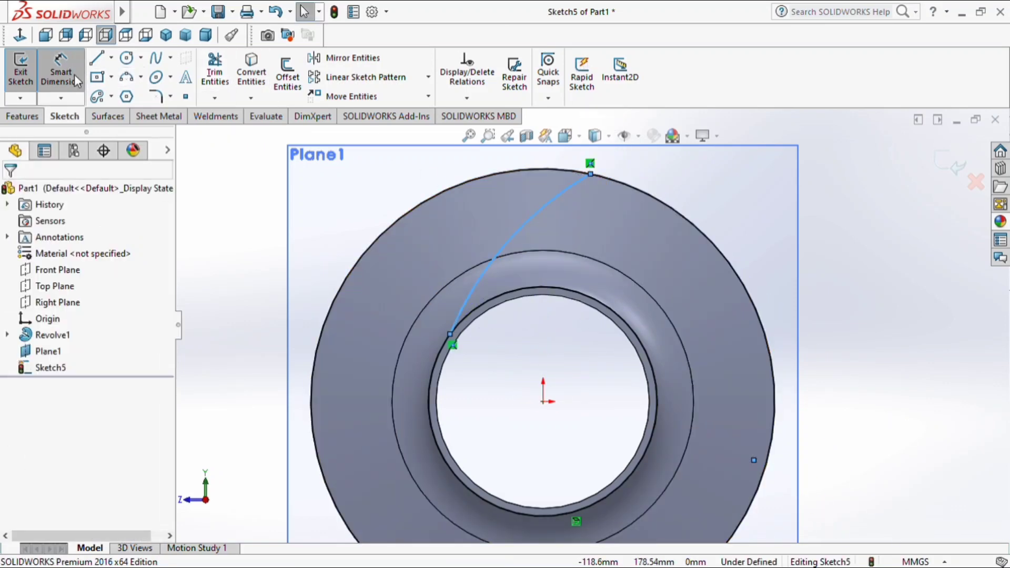
pyautogui.press('Escape')
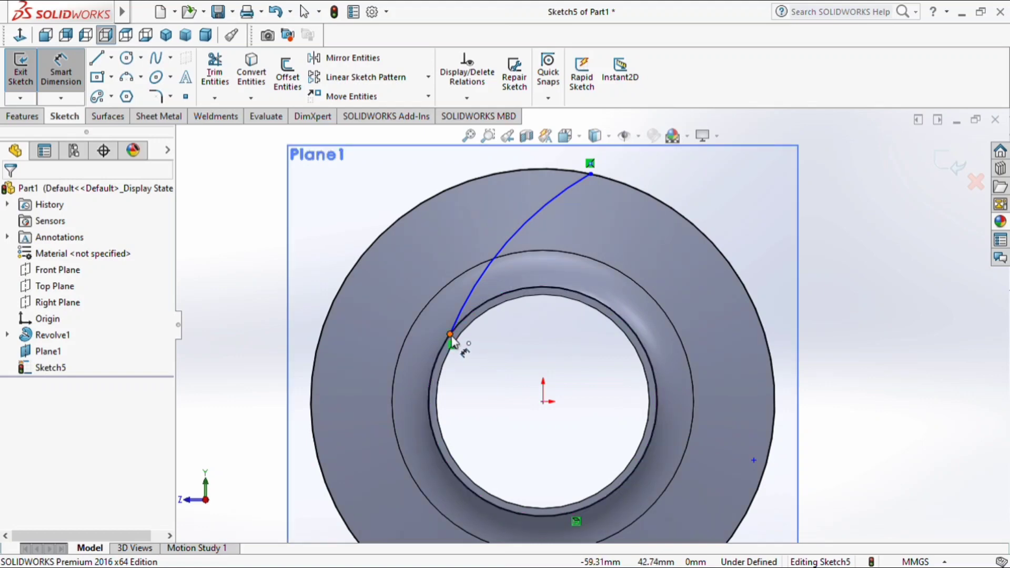
pyautogui.click(542, 401)
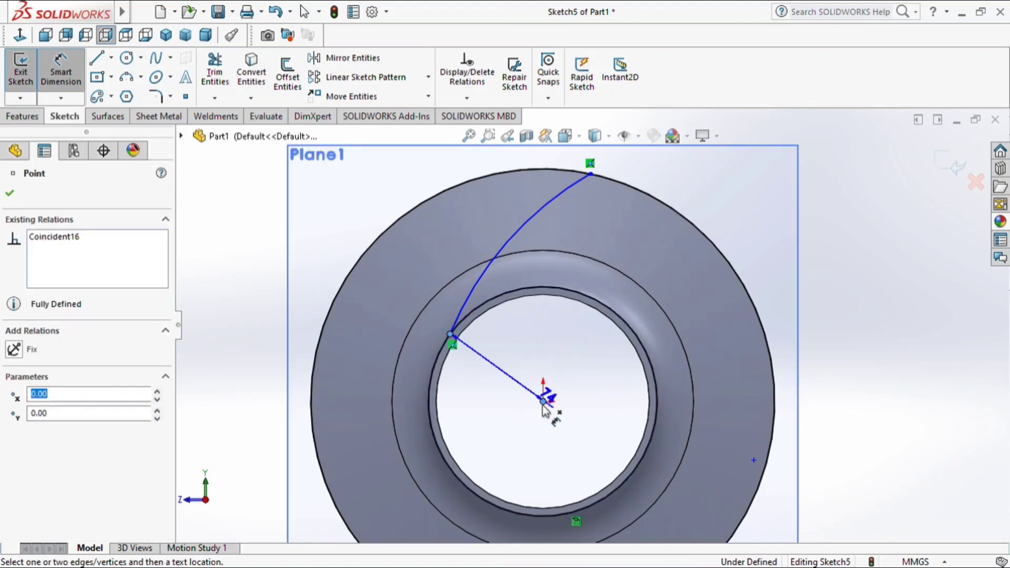
pyautogui.click(521, 420)
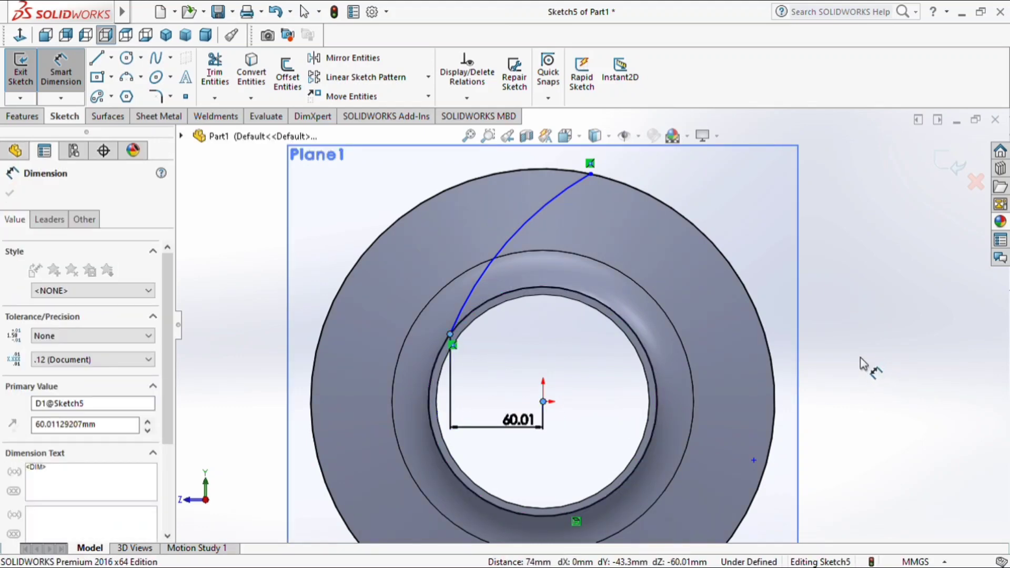
pyautogui.write('50')
pyautogui.press('Return')
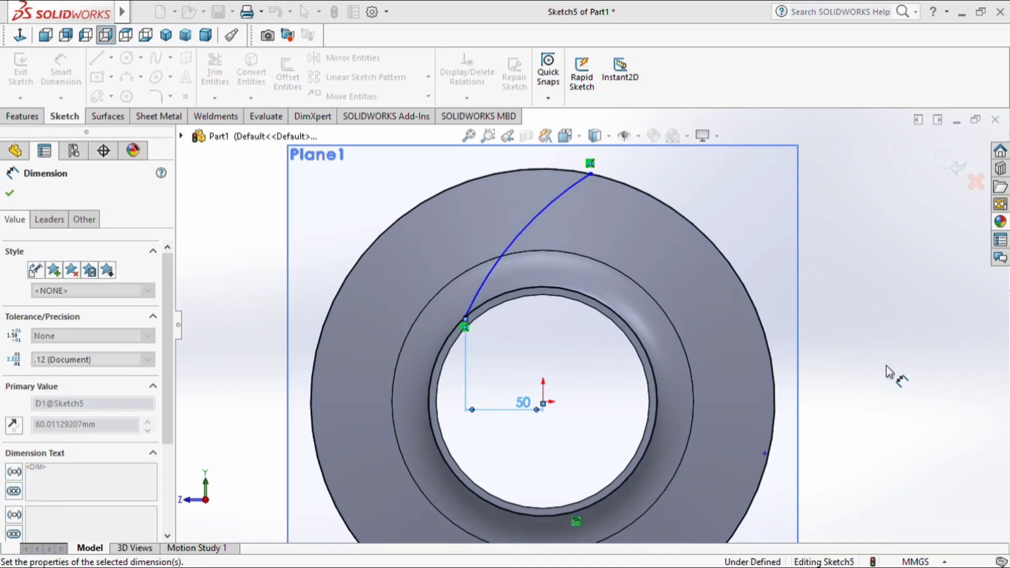
pyautogui.click(886, 366)
# Dimension the vertical distance from the arc's outer endpoint to the origin as 130 mm
pyautogui.click(590, 175)
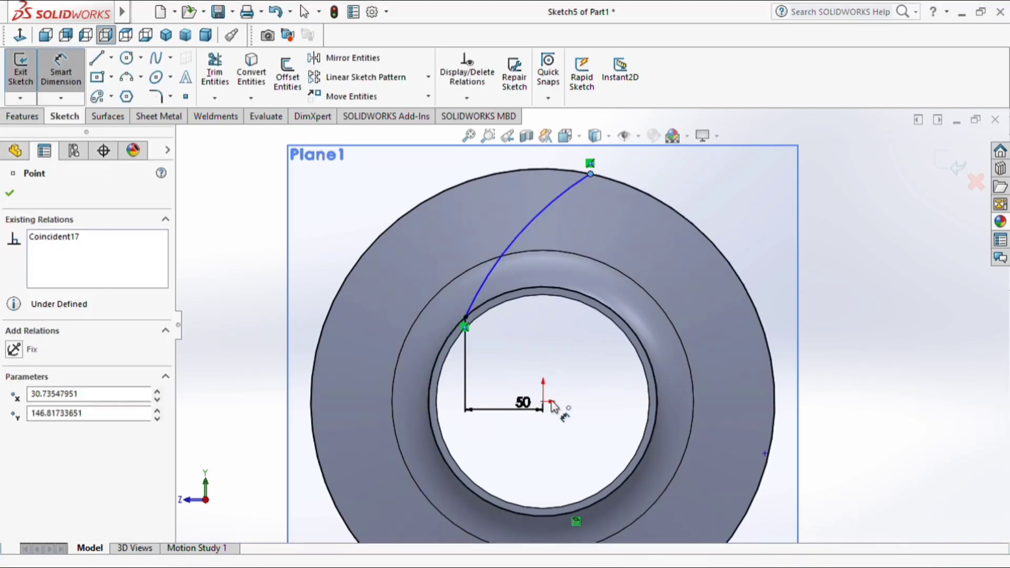
pyautogui.click(544, 402)
pyautogui.scroll(-3, 616, 309)
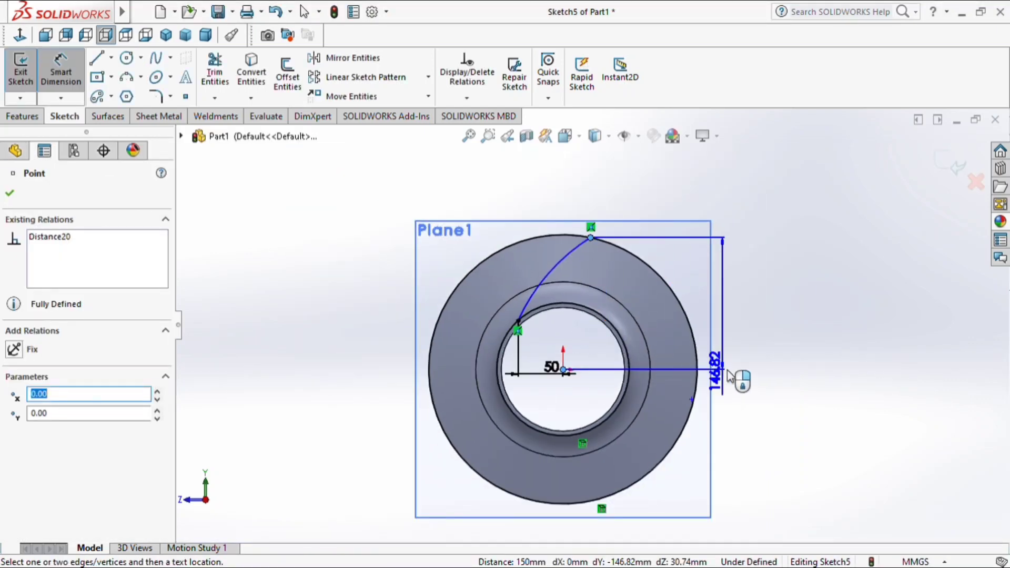
pyautogui.click(785, 332)
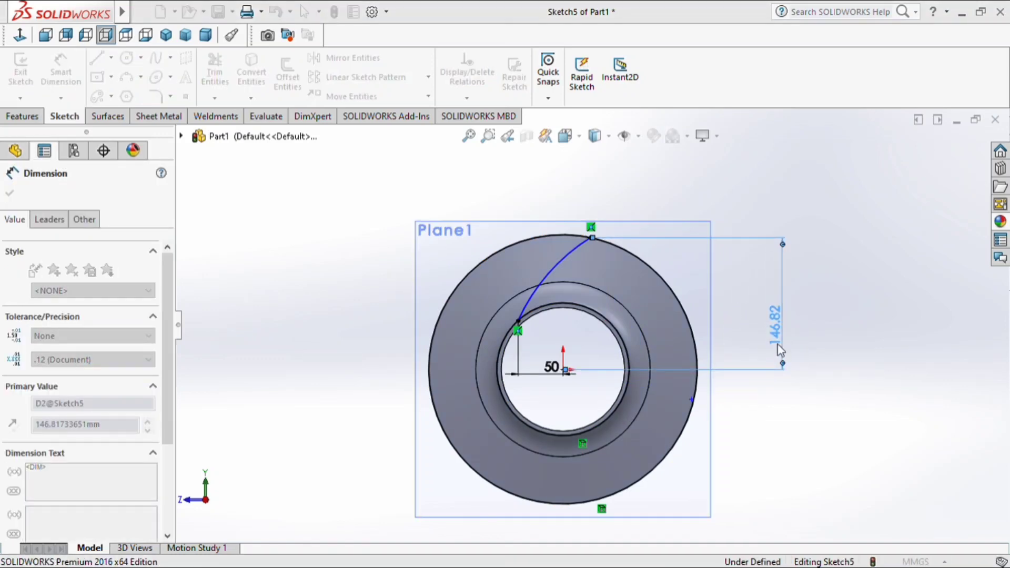
pyautogui.write('130')
pyautogui.press('Return')
pyautogui.click(867, 375)
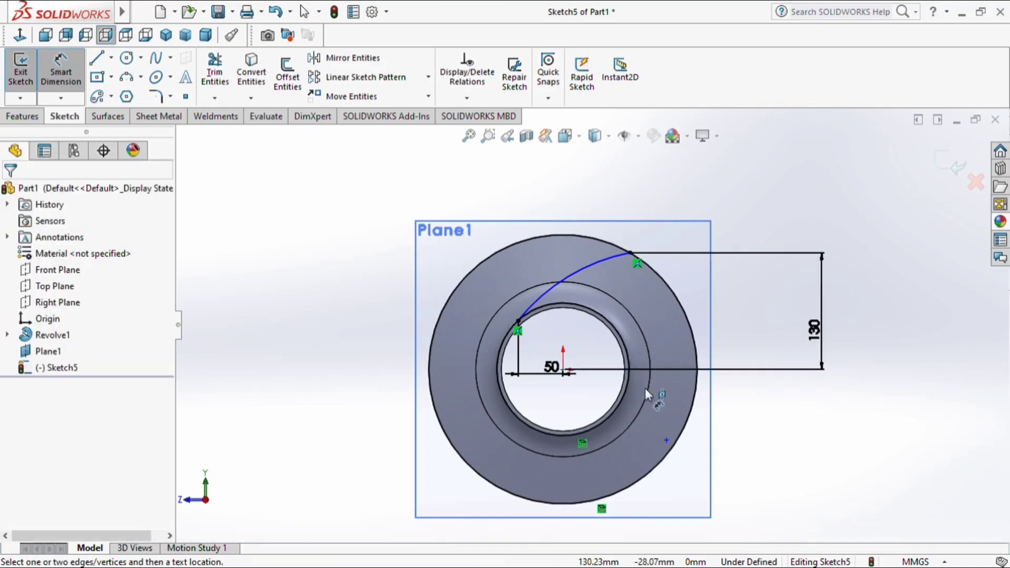
# Dimension the arc's radius as 167 mm
pyautogui.scroll(-1, 576, 271)
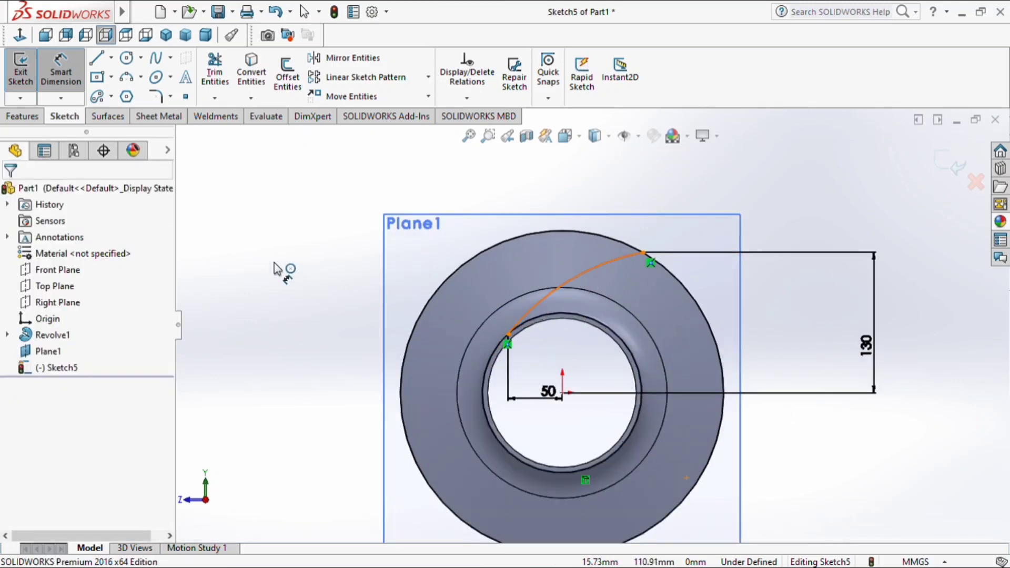
pyautogui.click(255, 251)
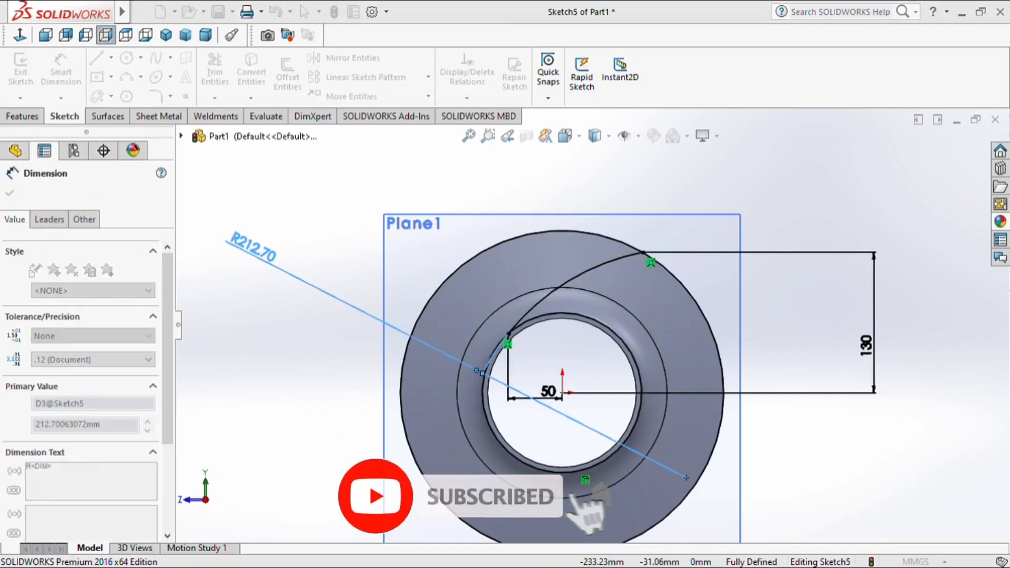
pyautogui.write('167')
pyautogui.press('Return')
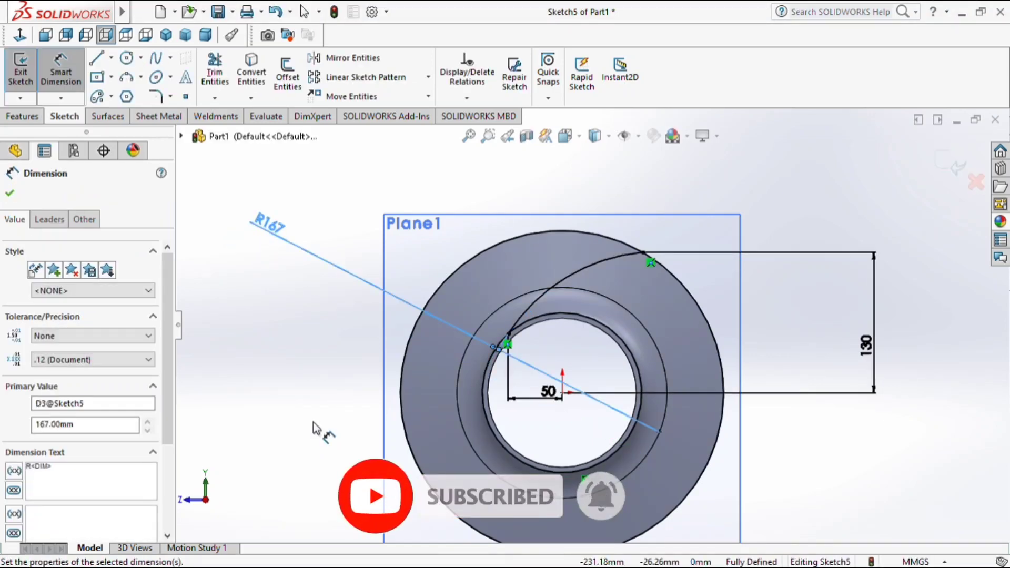
pyautogui.press('Escape')
pyautogui.press('Escape')
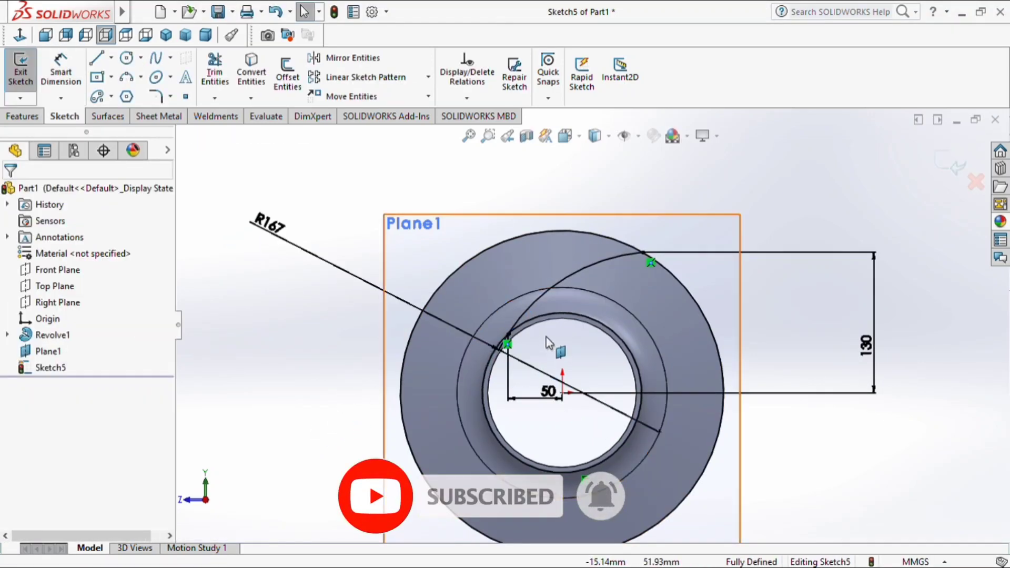
# Draw a short line about 9.7 mm long from the arc's inner endpoint outward, away from the origin
pyautogui.scroll(-4, 547, 343)
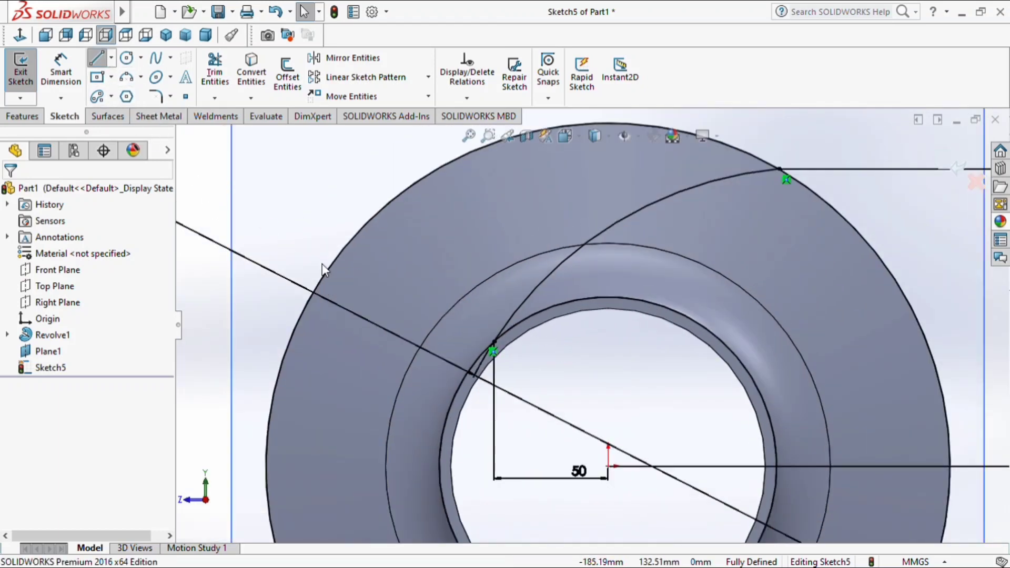
pyautogui.press('l')
pyautogui.click(493, 342)
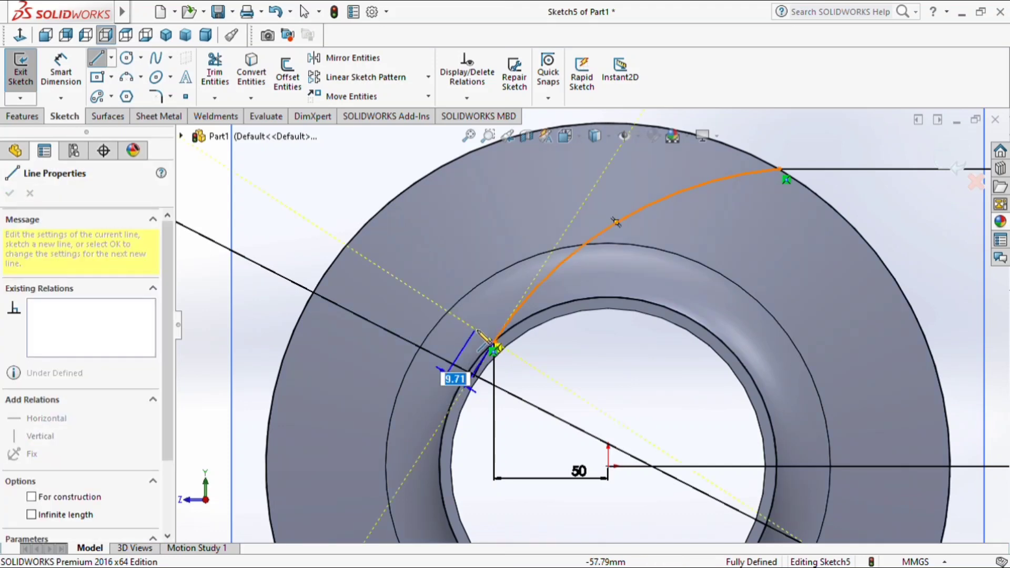
pyautogui.click(475, 329)
pyautogui.press('Escape')
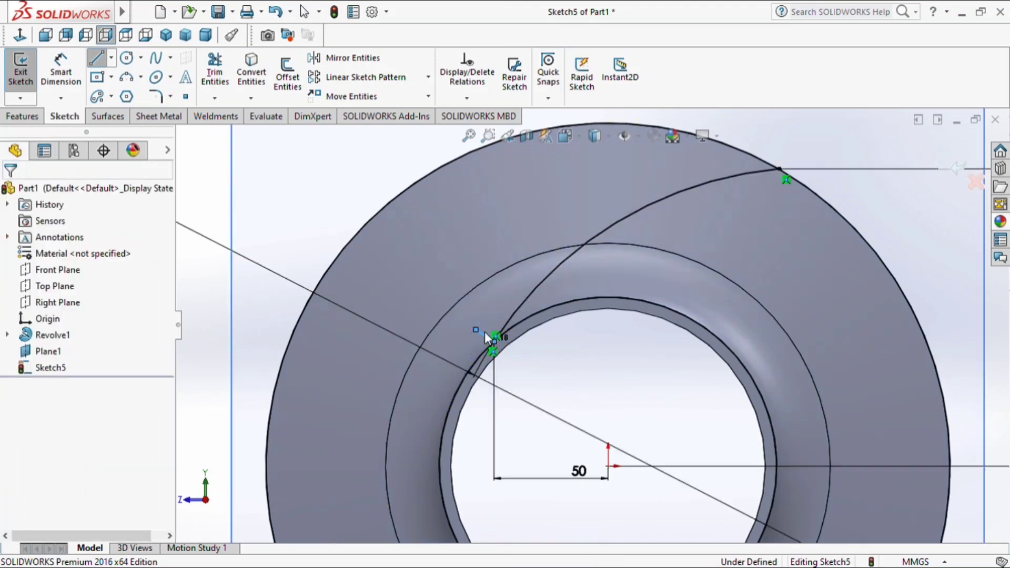
# Draw a three-point arc from the short line's outer end to the flange's outer edge, just beside the first arc's outer endpoint
pyautogui.click(129, 81)
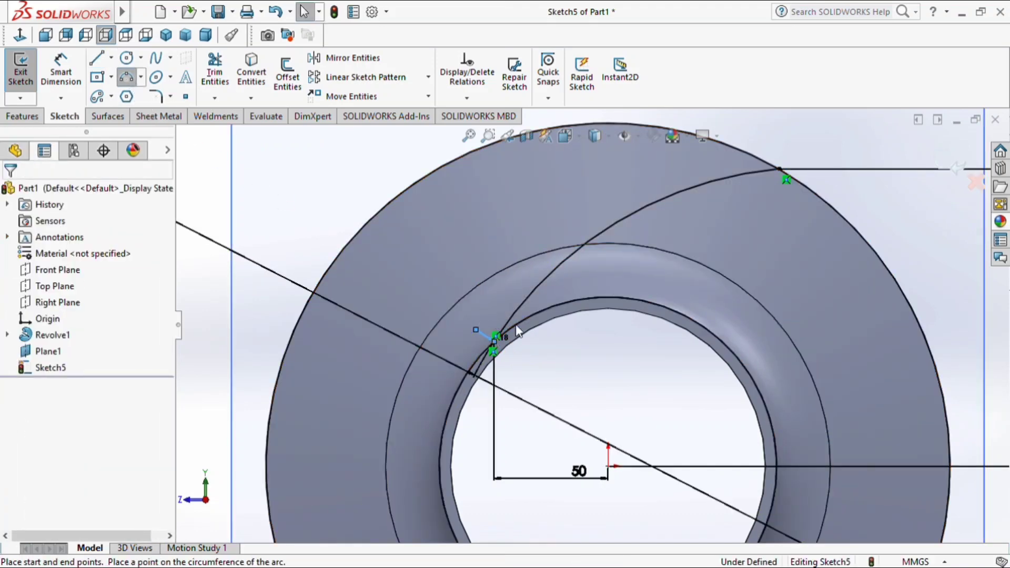
pyautogui.click(476, 329)
pyautogui.scroll(1, 694, 188)
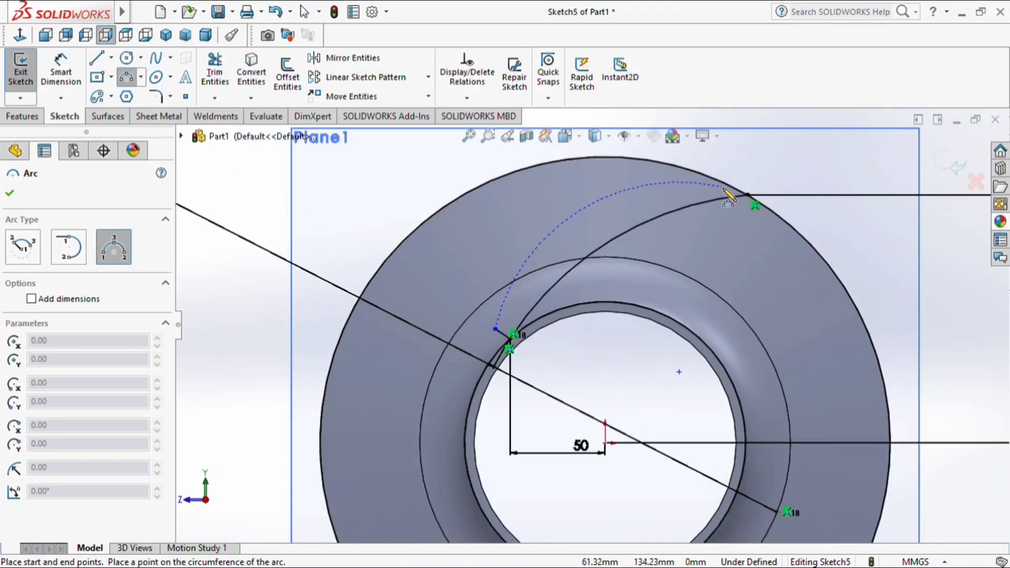
pyautogui.click(751, 193)
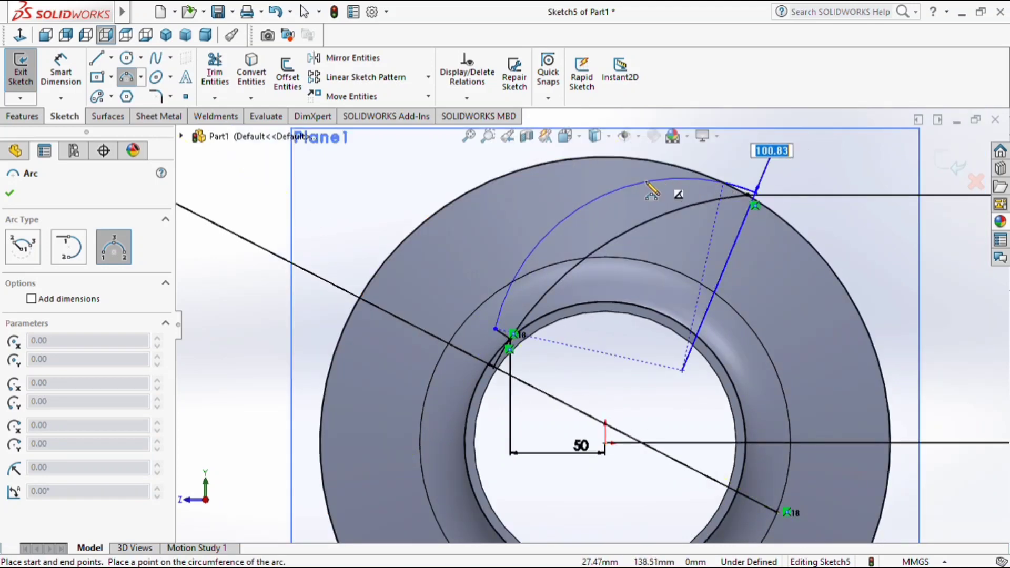
pyautogui.click(592, 228)
pyautogui.press('Escape')
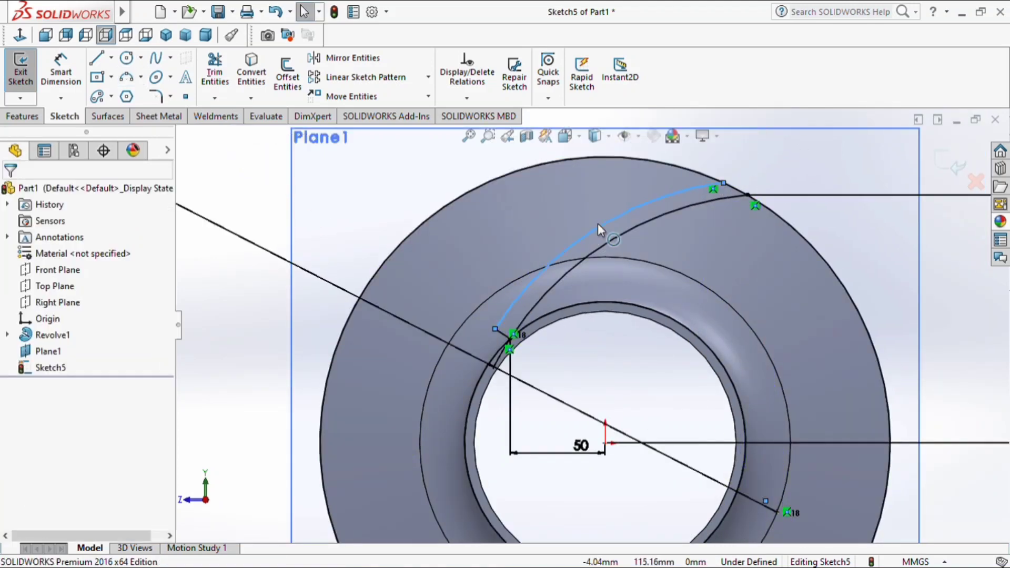
# Dimension the length of the short line at the blade's inner end as 5 mm
pyautogui.click(76, 85)
pyautogui.click(500, 331)
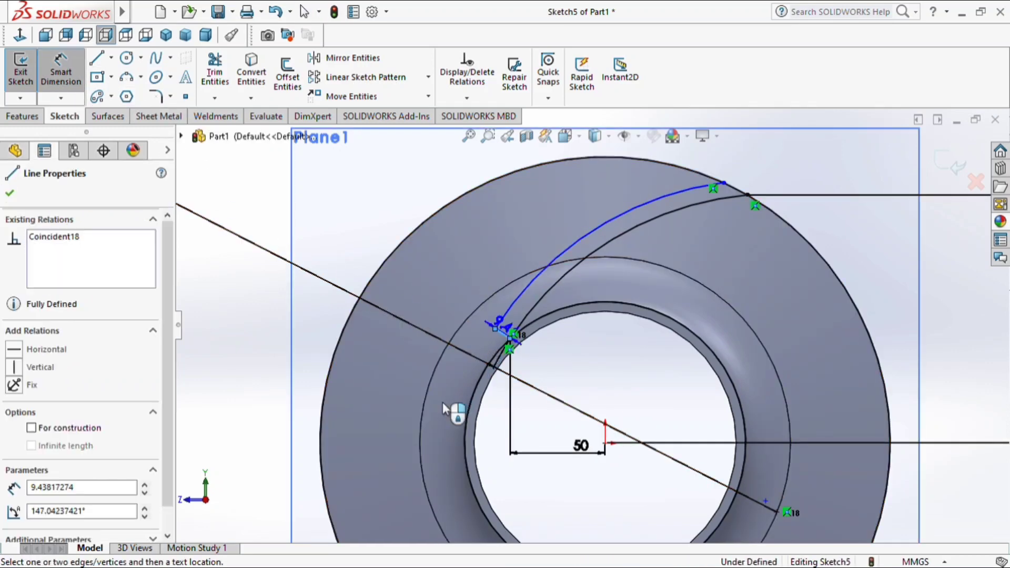
pyautogui.click(425, 390)
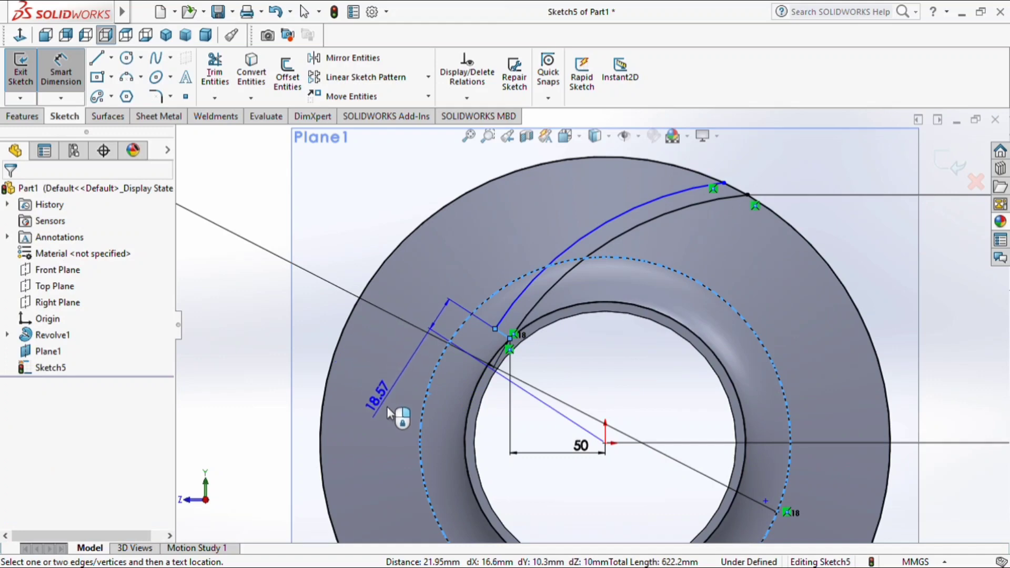
pyautogui.click(396, 392)
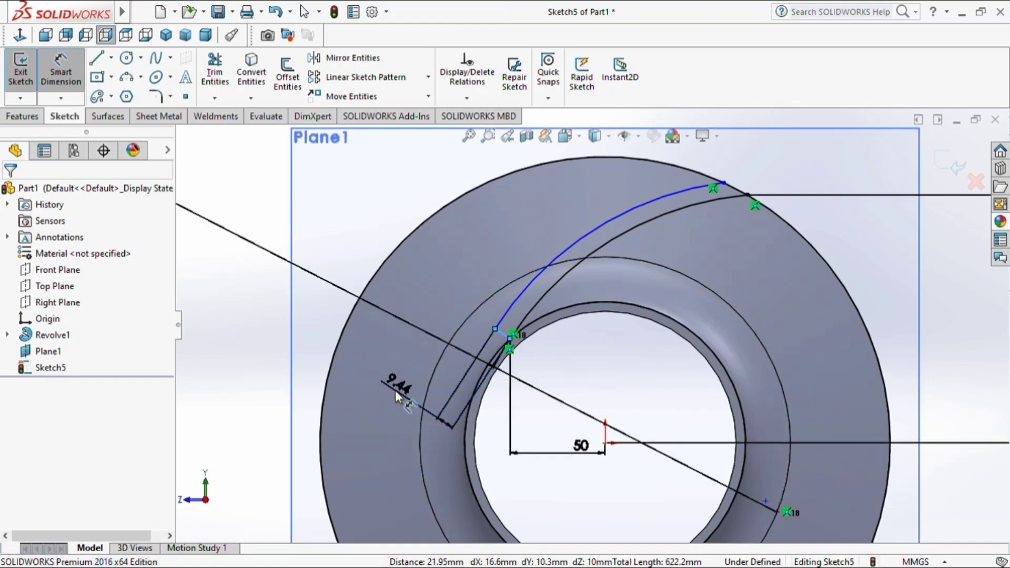
pyautogui.write('5')
pyautogui.press('Return')
pyautogui.click(275, 337)
# Dimension the distance between the two arcs' center points as 5 mm
pyautogui.scroll(-2, 744, 157)
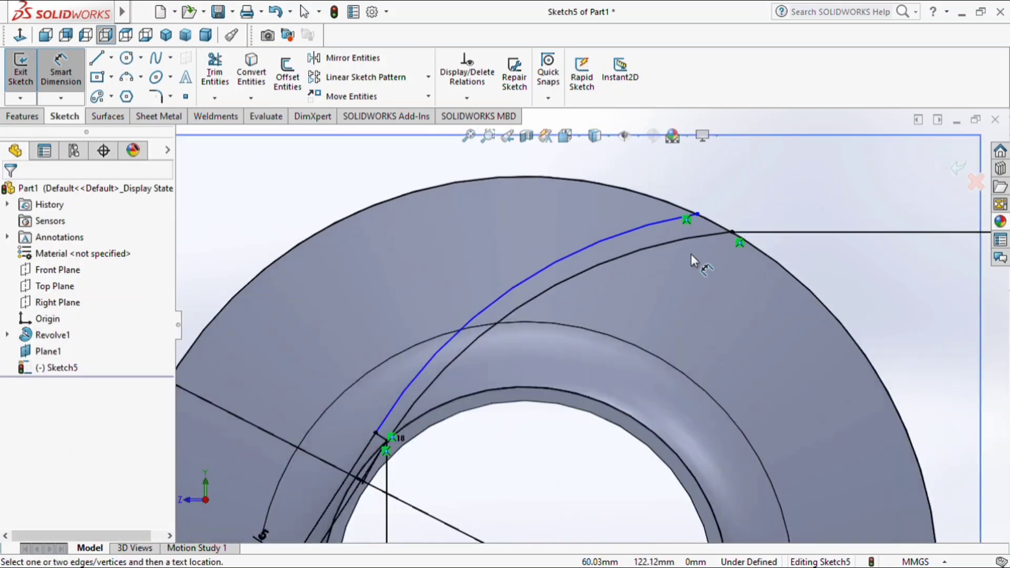
pyautogui.scroll(4, 695, 257)
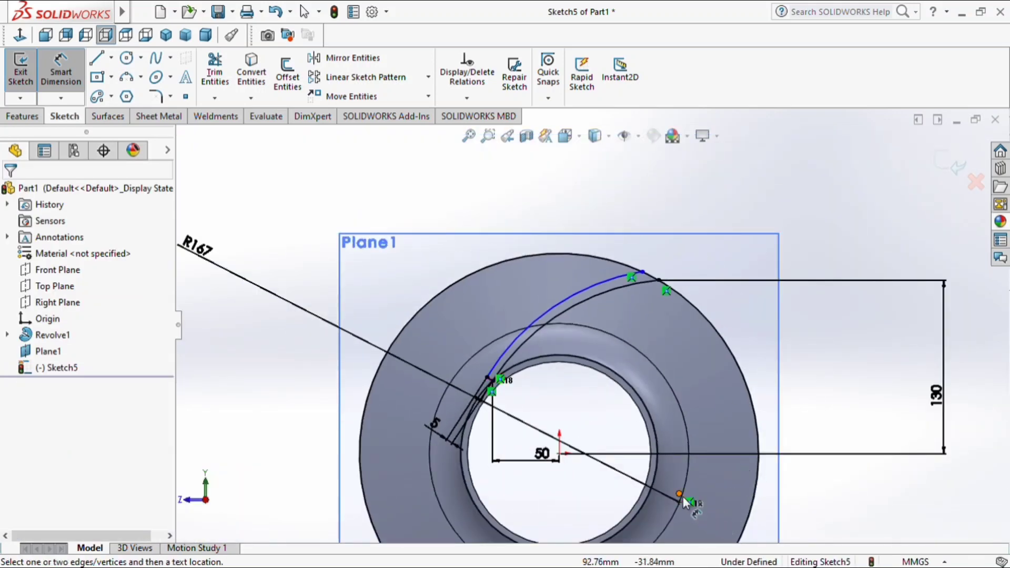
pyautogui.click(679, 494)
pyautogui.click(679, 502)
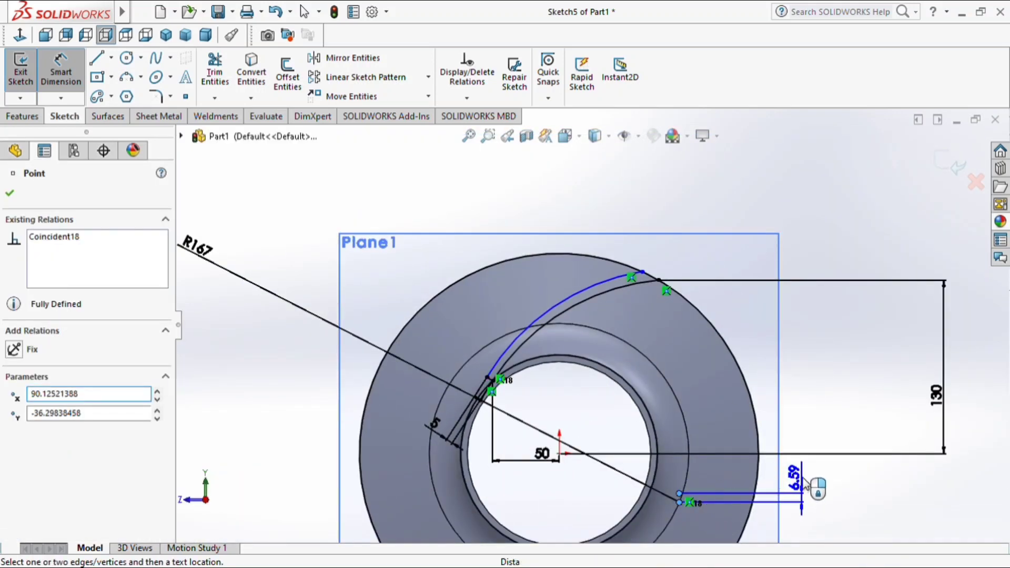
pyautogui.click(803, 482)
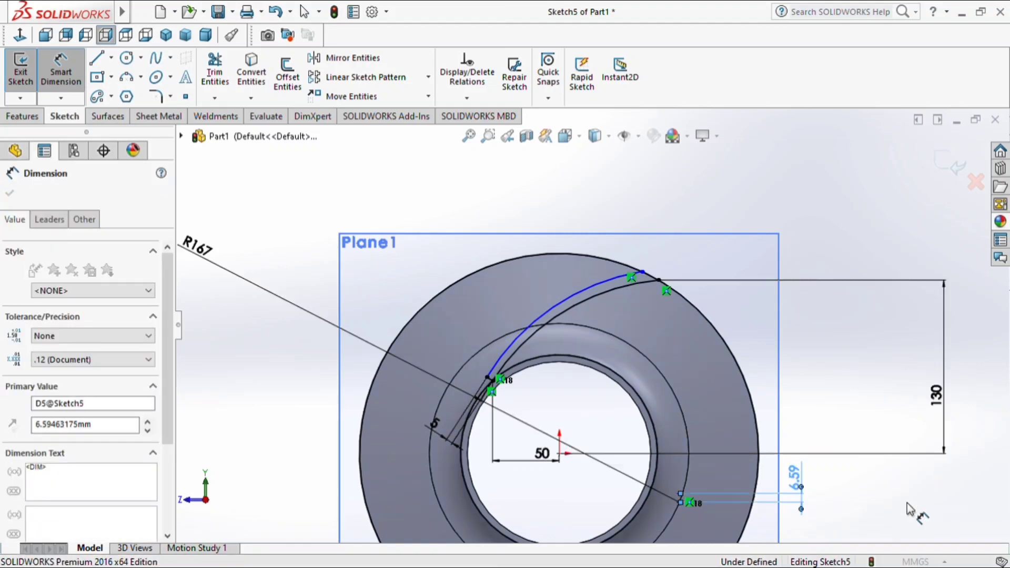
pyautogui.write('5')
pyautogui.press('Return')
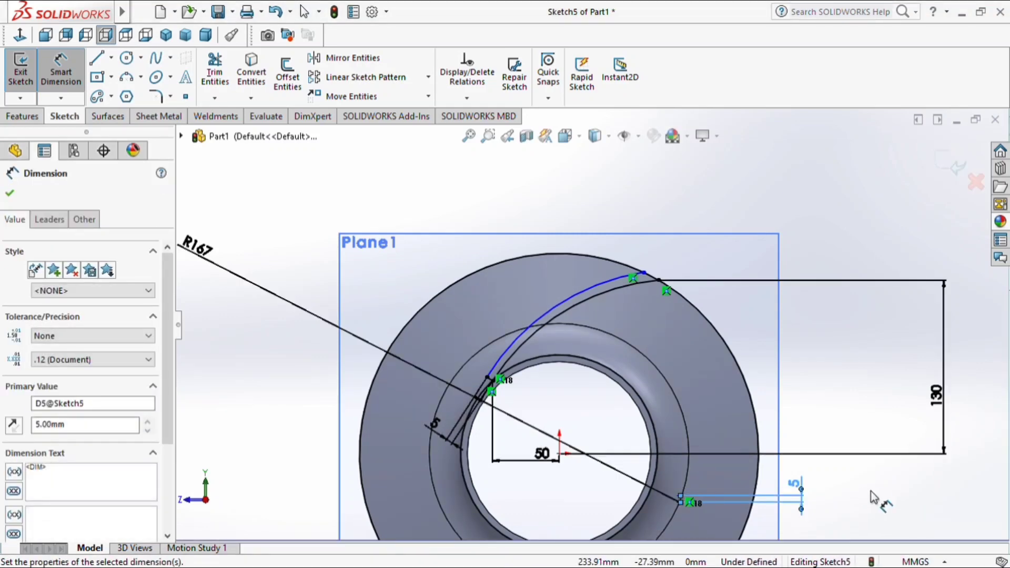
pyautogui.click(870, 497)
# Dimension the vertical distance between the two arcs' outer endpoints as 5 mm and exit the sketch
pyautogui.scroll(-2, 649, 282)
pyautogui.click(659, 299)
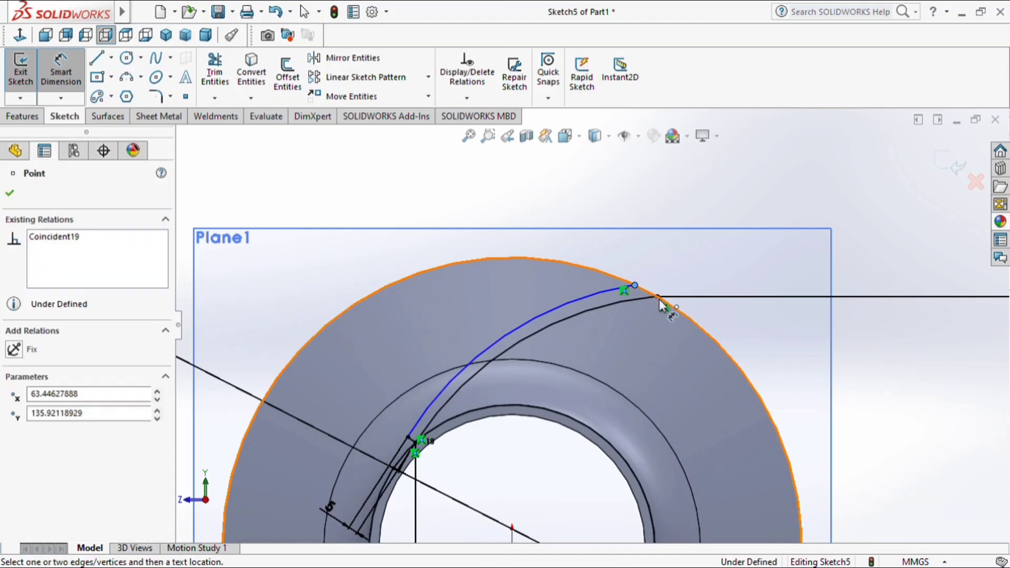
pyautogui.click(658, 297)
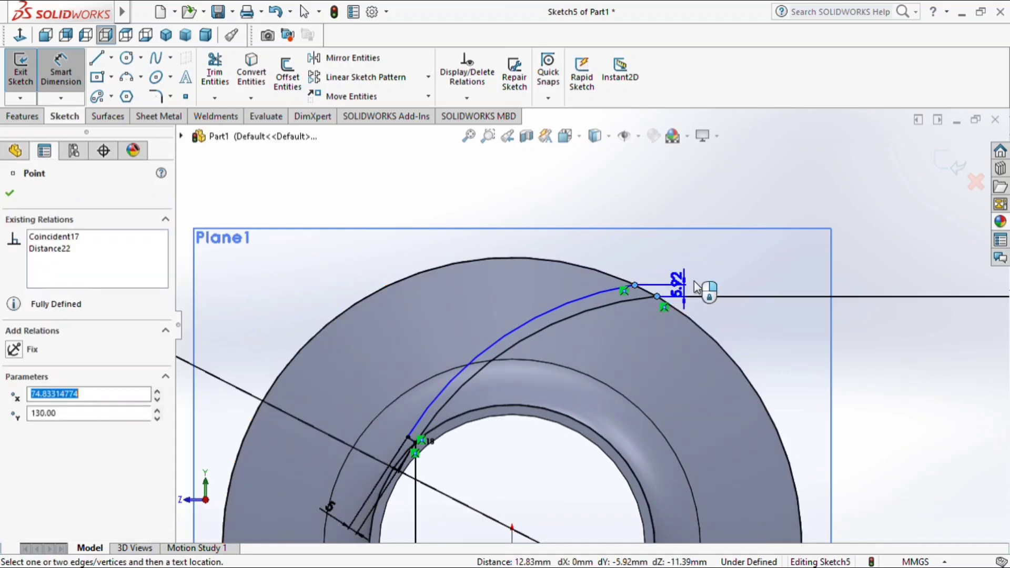
pyautogui.click(763, 295)
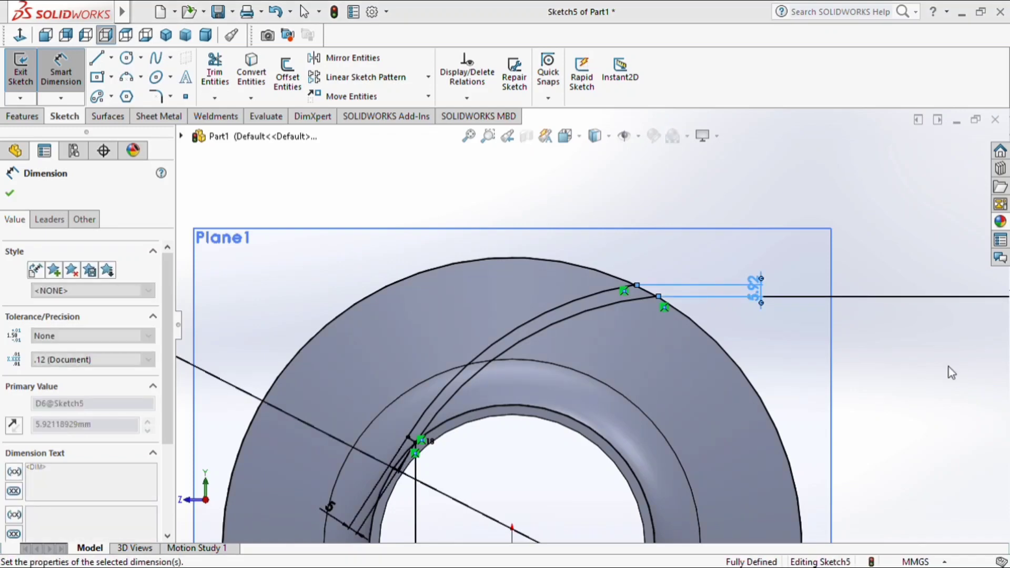
pyautogui.write('5')
pyautogui.press('Return')
pyautogui.click(913, 368)
pyautogui.scroll(4, 910, 365)
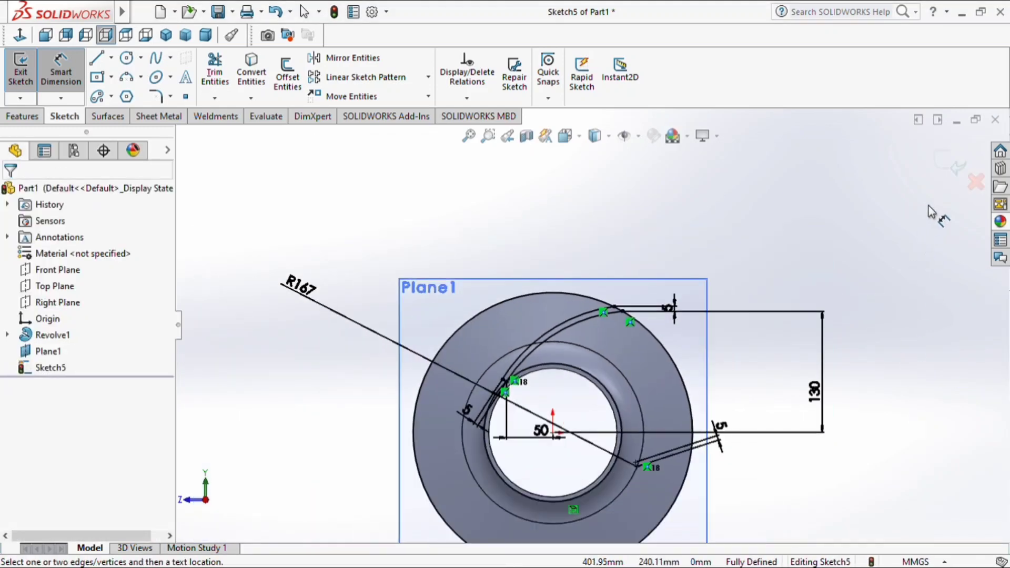
pyautogui.click(945, 169)
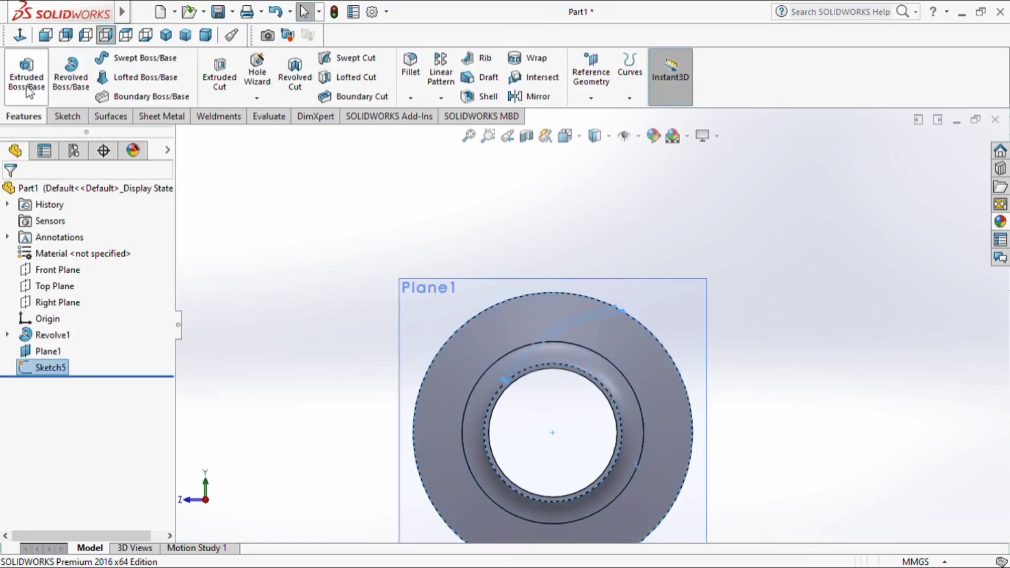
pyautogui.click(28, 87)
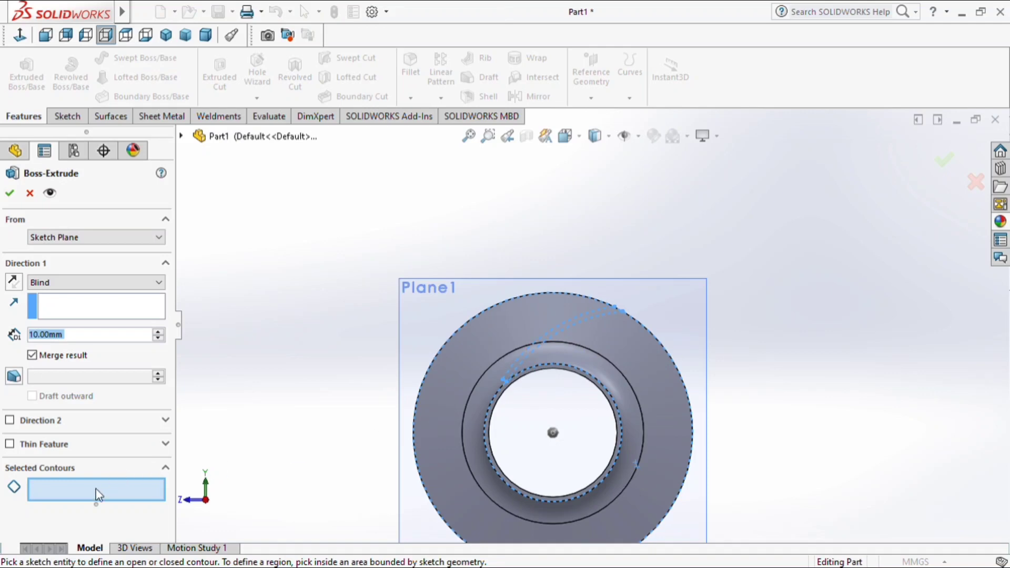
pyautogui.scroll(-3, 531, 362)
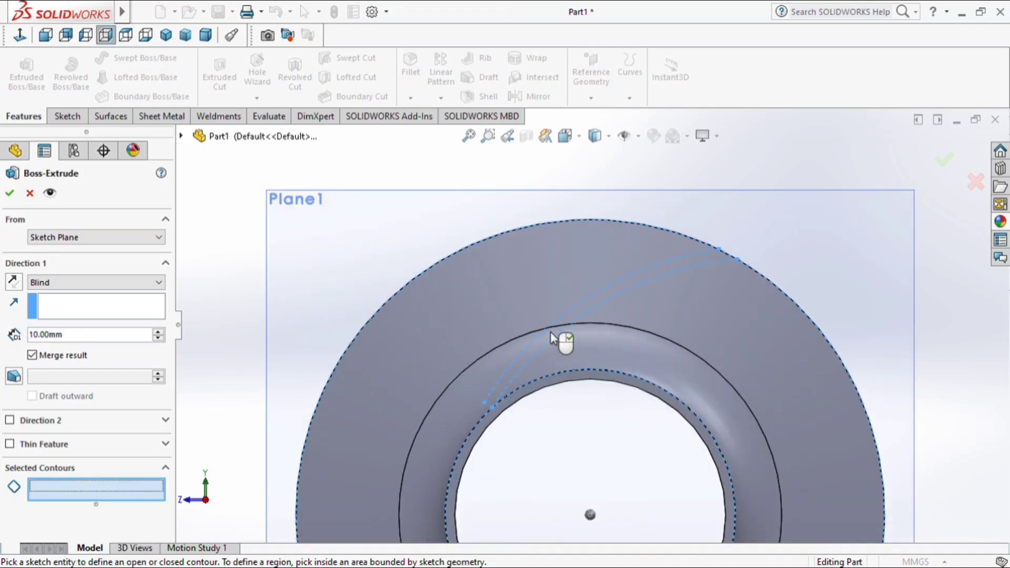
pyautogui.moveTo(553, 338); pyautogui.dragTo(721, 254, button='middle')
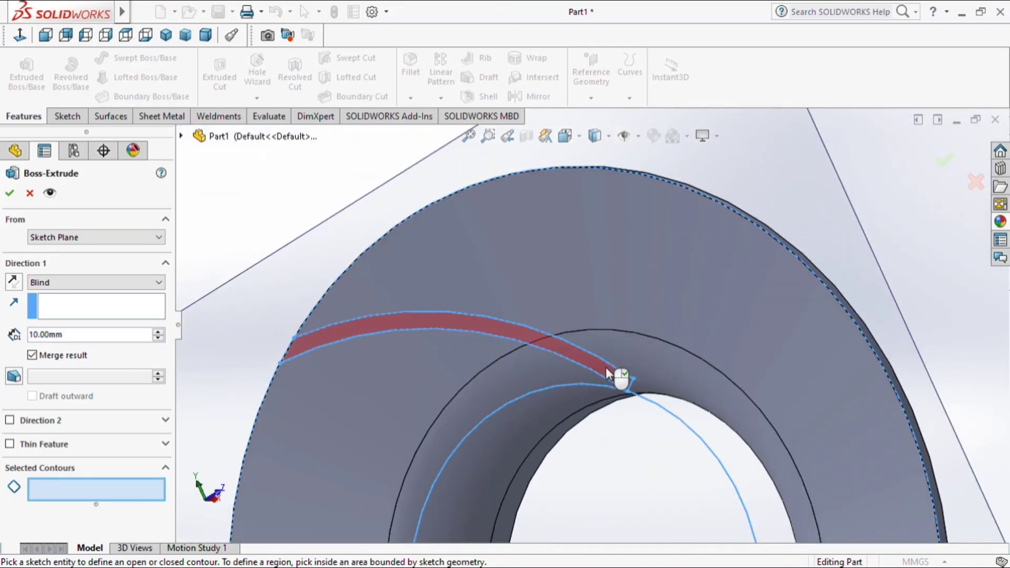
pyautogui.click(606, 369)
pyautogui.scroll(3, 570, 383)
pyautogui.moveTo(571, 387)
pyautogui.mouseDown(button='middle')
pyautogui.moveTo(588, 411)
pyautogui.moveTo(550, 456)
pyautogui.mouseUp(button='middle')
pyautogui.moveTo(383, 389); pyautogui.dragTo(441, 410, button='middle')
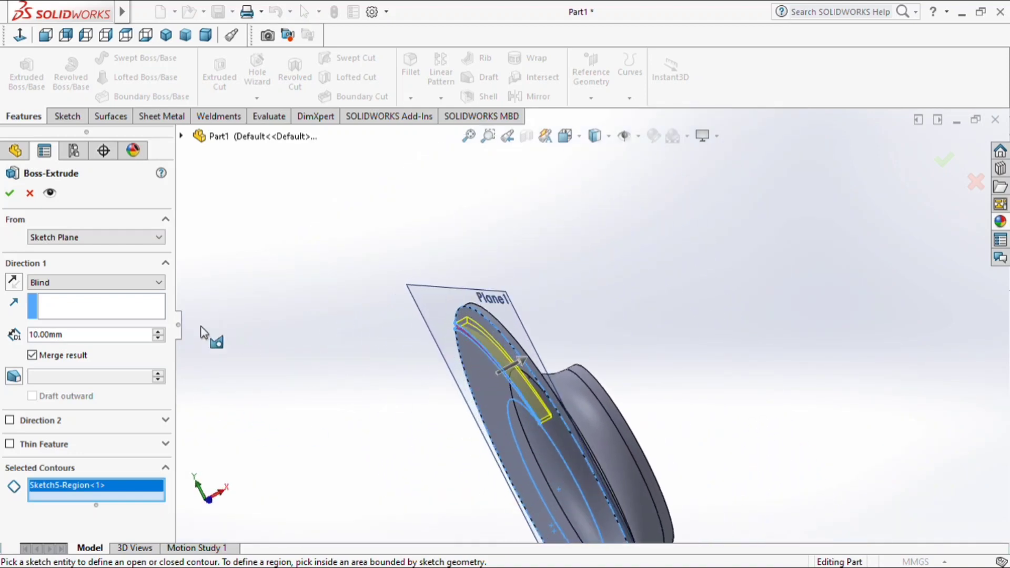
pyautogui.click(150, 283)
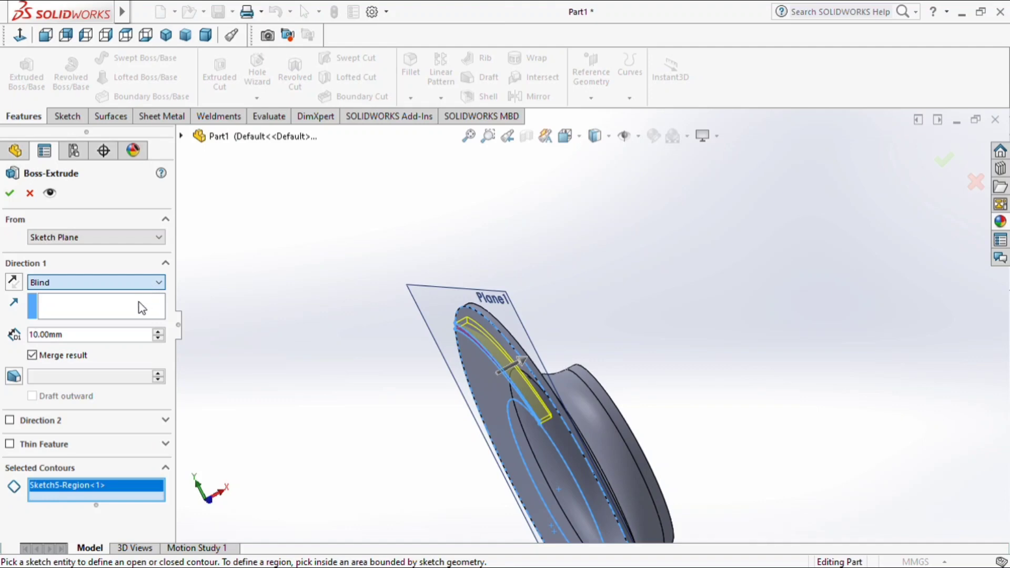
pyautogui.click(112, 327)
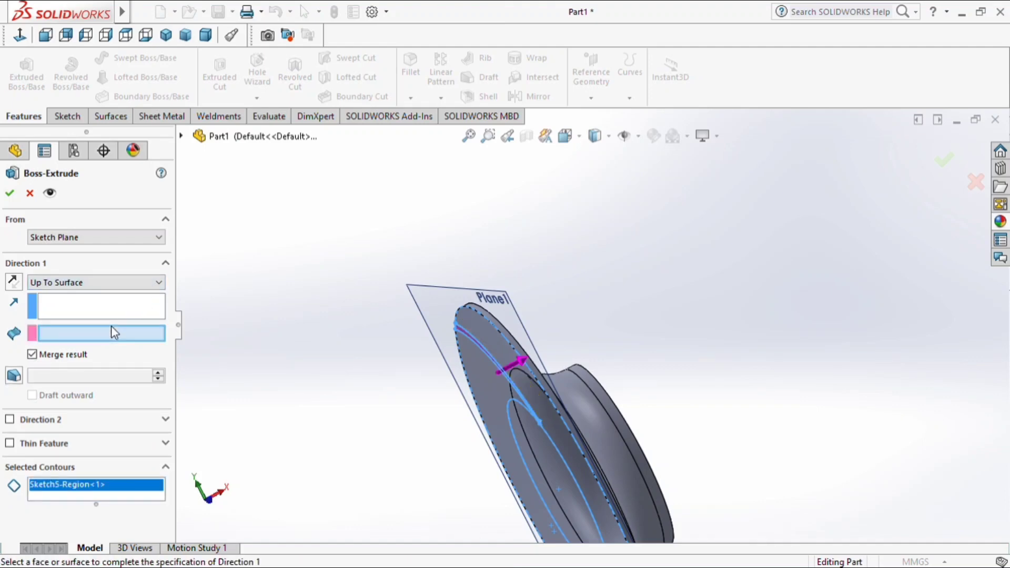
pyautogui.click(498, 352)
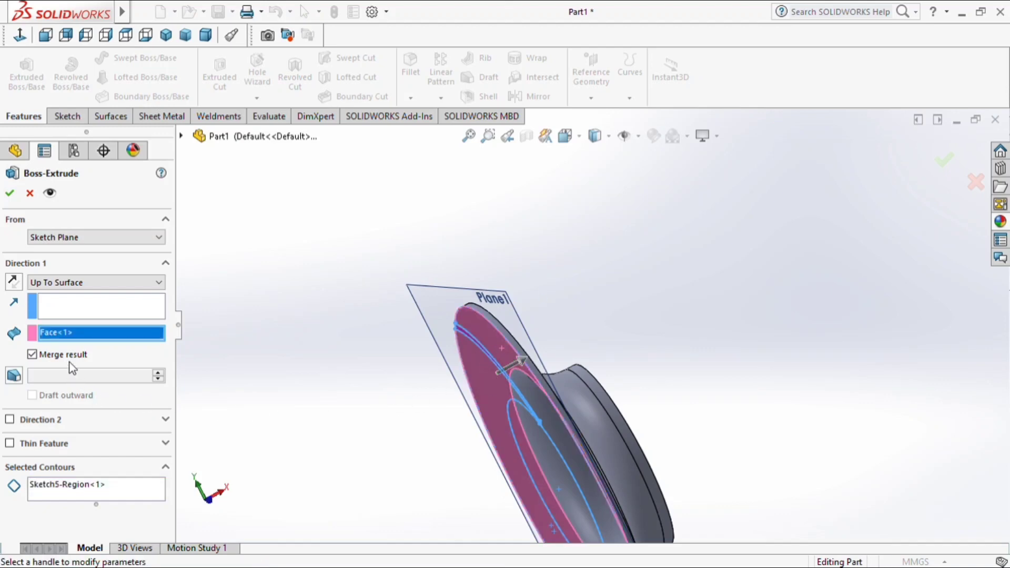
pyautogui.click(60, 311)
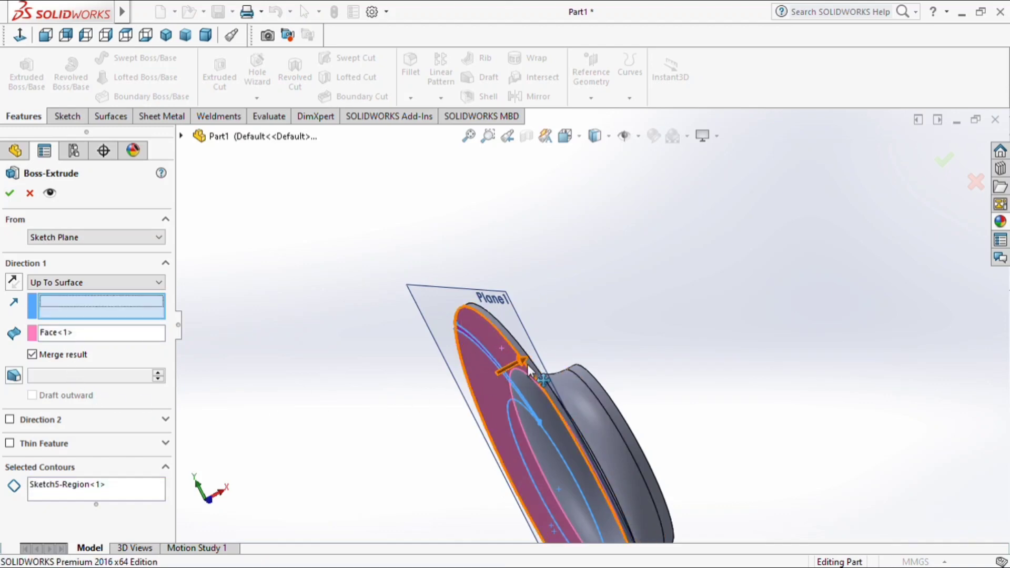
pyautogui.scroll(-5, 523, 361)
pyautogui.click(504, 384)
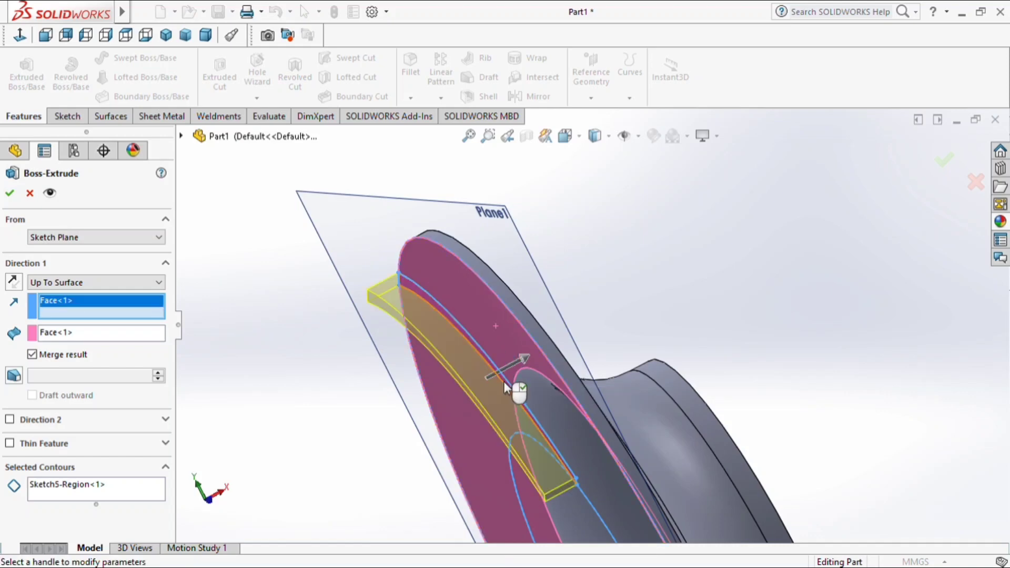
pyautogui.moveTo(510, 393); pyautogui.dragTo(514, 363, button='middle')
pyautogui.press('Escape')
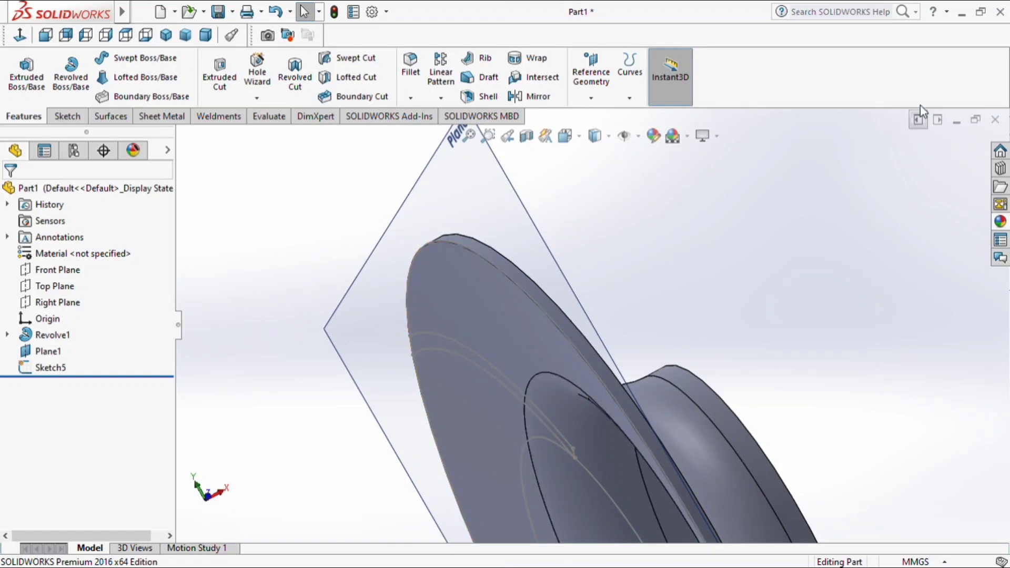
# Start a boss extrusion of the blade sketch, replacing the picked open contour with the closed region between the two arcs
pyautogui.scroll(6, 801, 317)
pyautogui.moveTo(802, 322); pyautogui.dragTo(778, 332, button='middle')
pyautogui.click(29, 79)
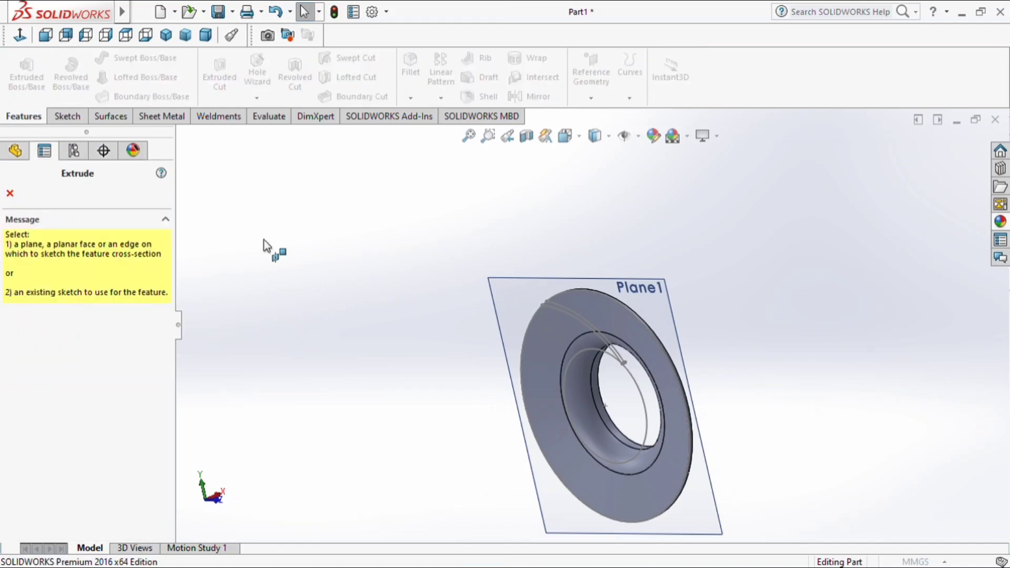
pyautogui.click(574, 309)
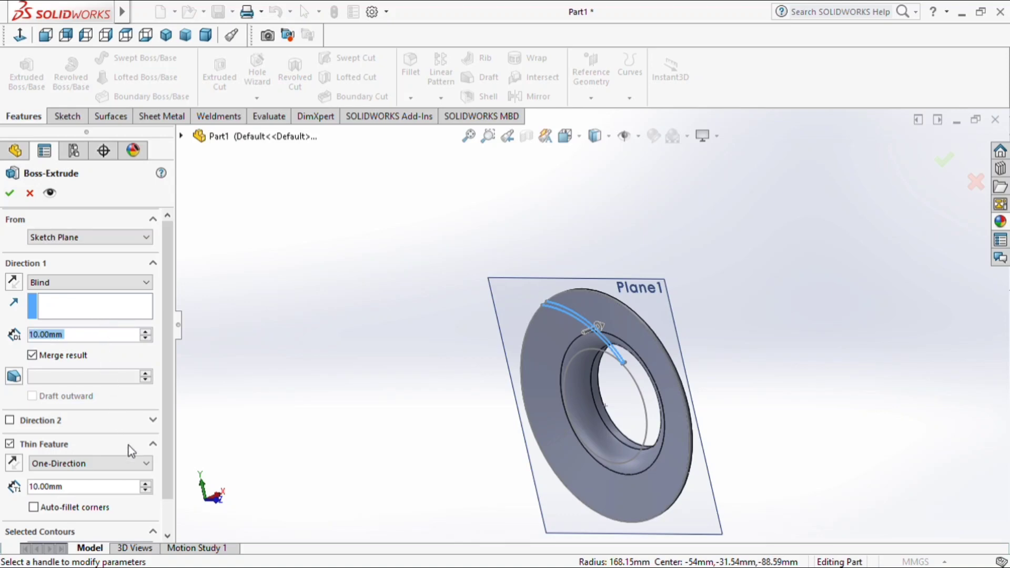
pyautogui.scroll(-2, 167, 443)
pyautogui.click(109, 521)
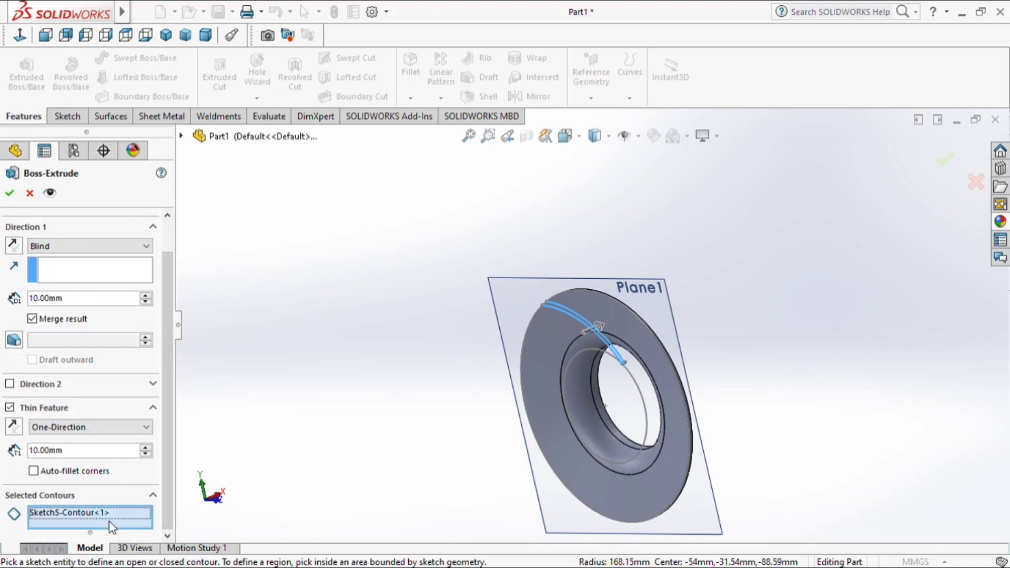
pyautogui.press('Delete')
pyautogui.scroll(-3, 600, 339)
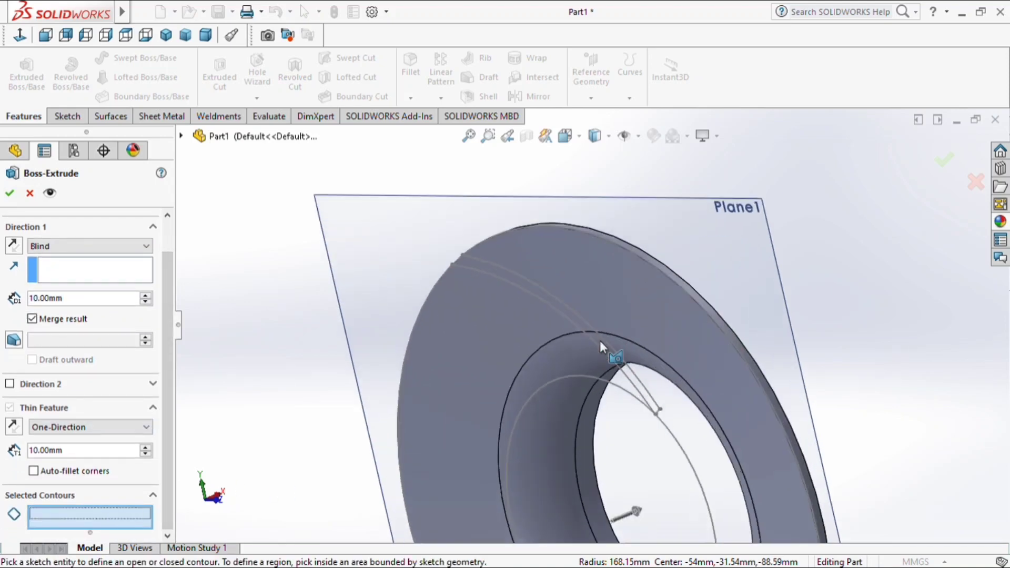
pyautogui.scroll(-2, 600, 341)
pyautogui.click(629, 355)
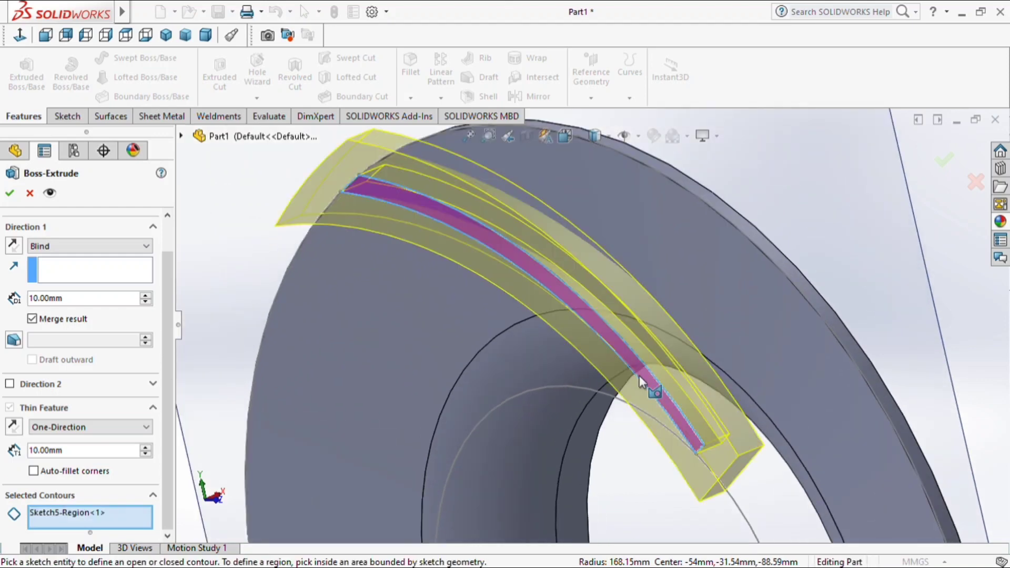
# Turn off the thin feature, extrude the blade Up To Next, add a 10 mm Blind second direction, and confirm the extrusion
pyautogui.scroll(3, 612, 371)
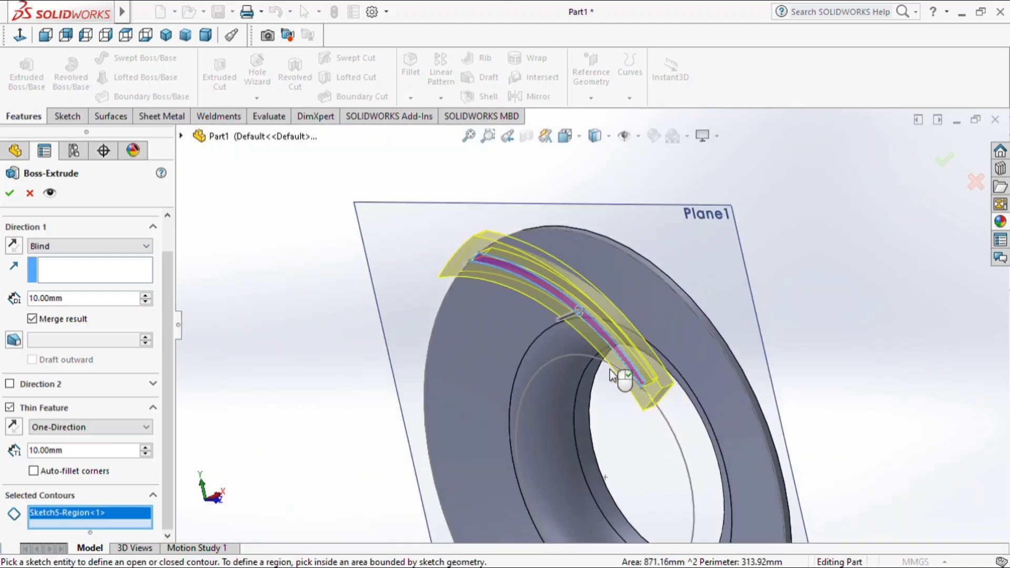
pyautogui.click(10, 408)
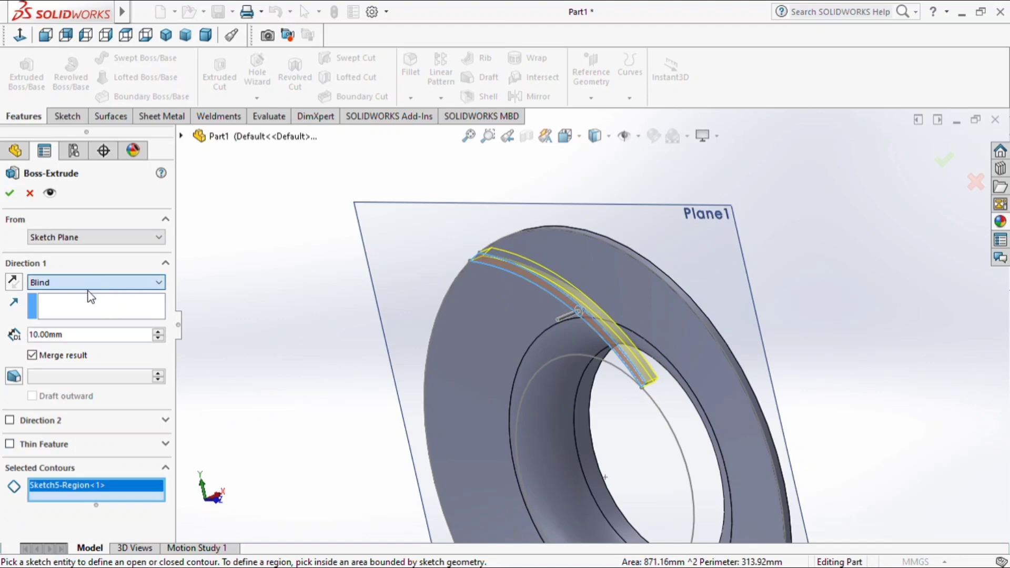
pyautogui.click(63, 317)
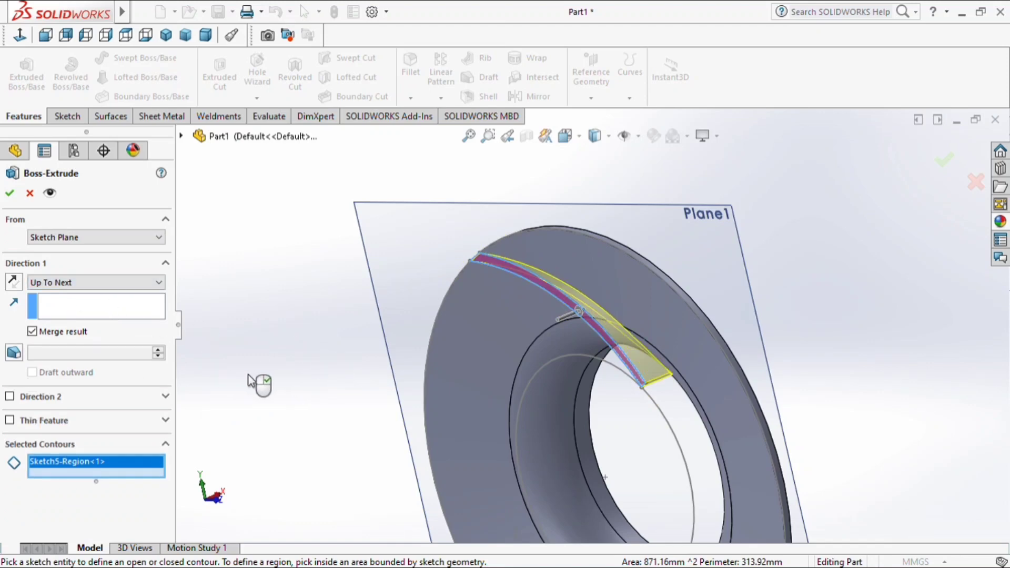
pyautogui.click(117, 398)
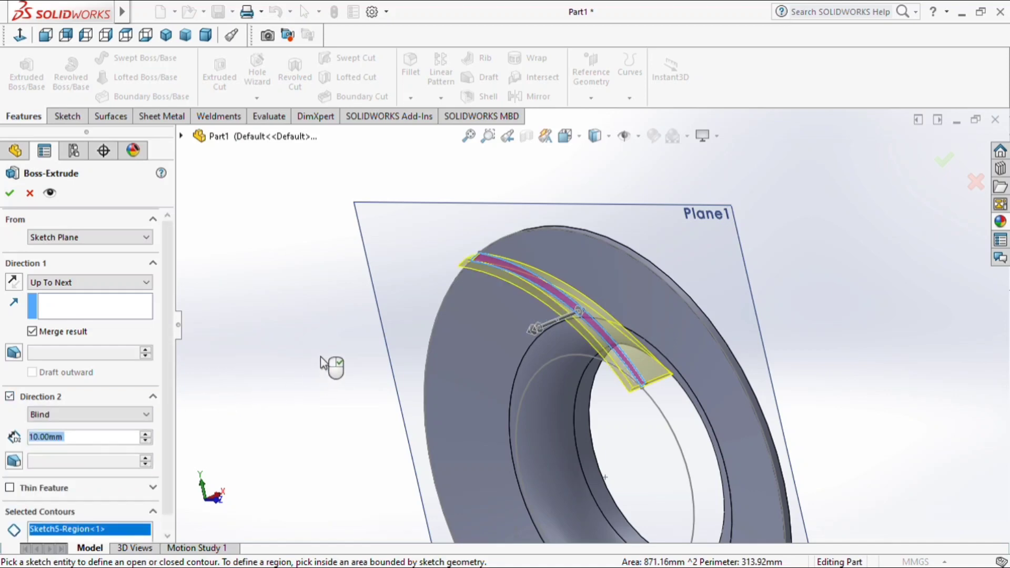
pyautogui.moveTo(333, 365); pyautogui.dragTo(413, 447, button='middle')
pyautogui.click(9, 192)
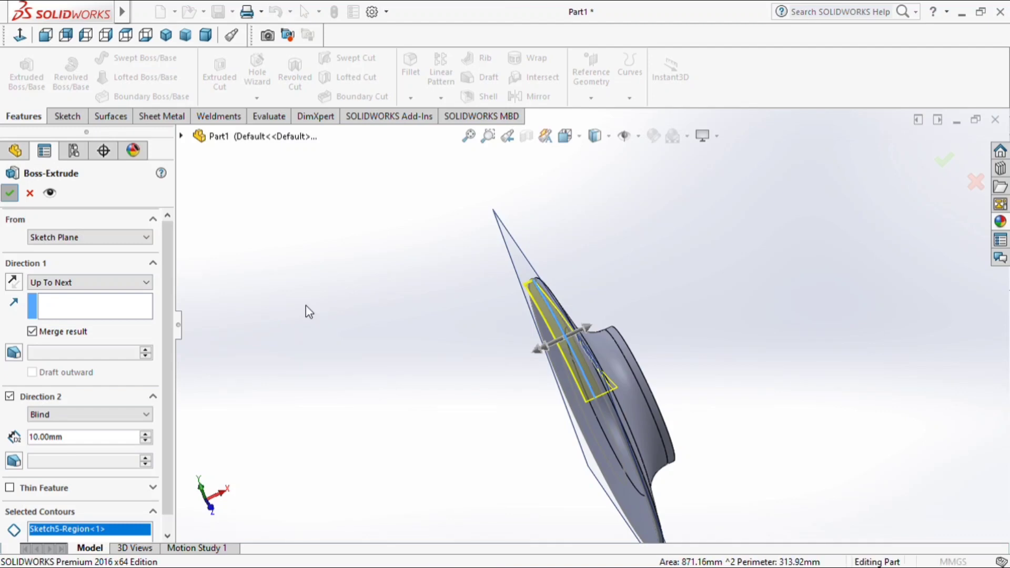
pyautogui.moveTo(428, 385); pyautogui.dragTo(554, 277, button='middle')
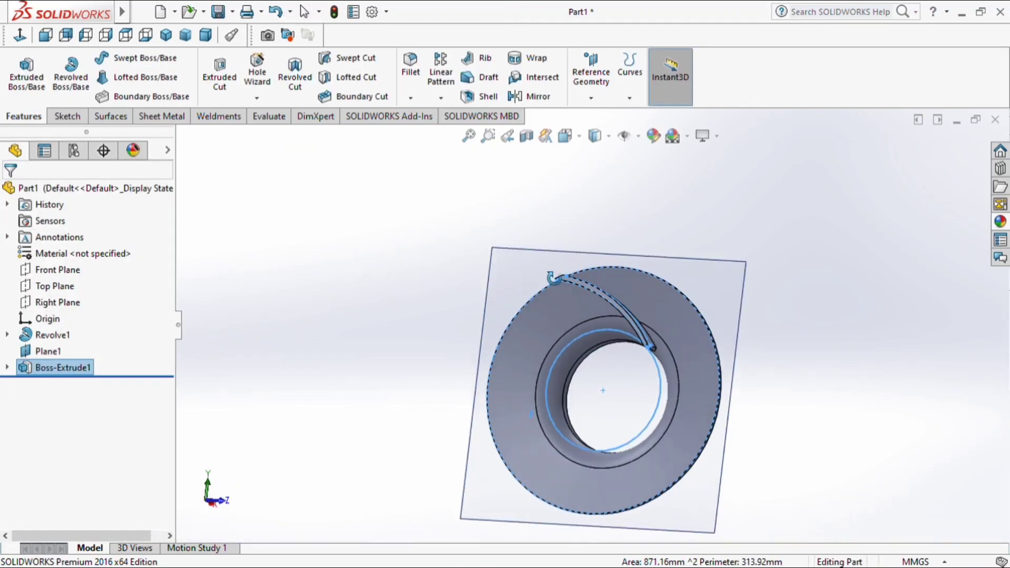
# Circular-pattern the blade extrusion about the disc's outer rim face as 6 equally spaced instances over 360 degrees
pyautogui.click(414, 256)
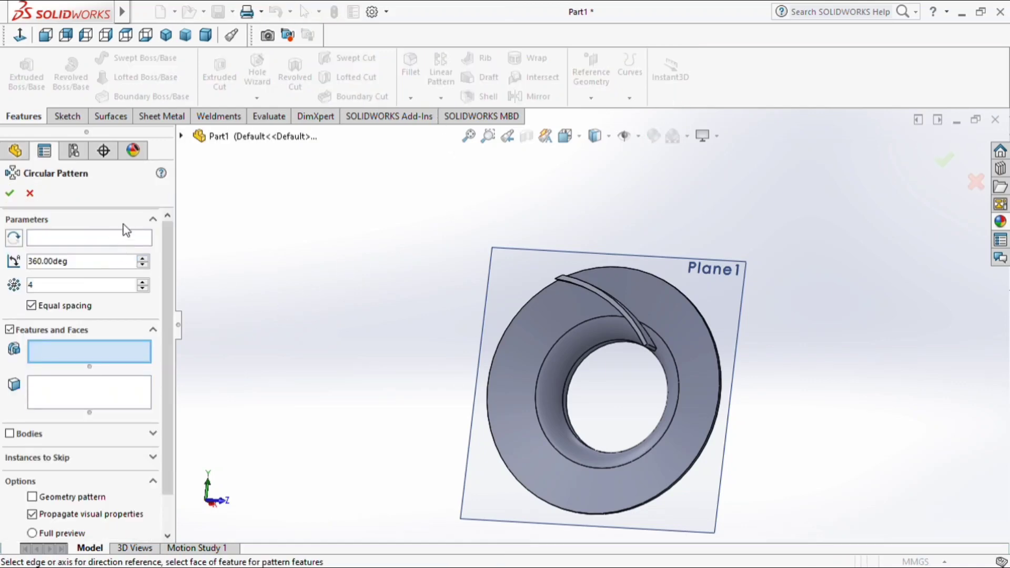
pyautogui.click(128, 237)
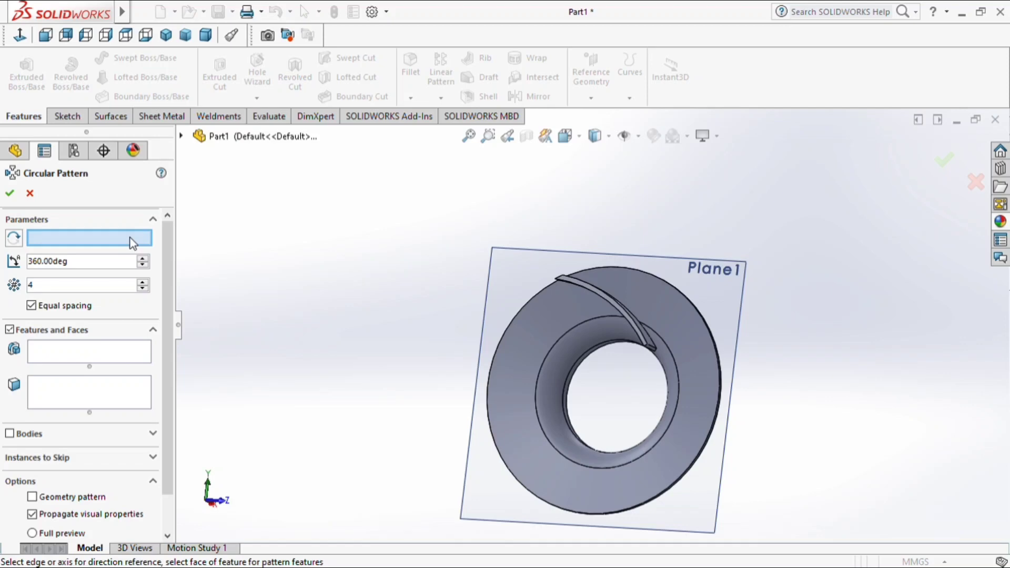
pyautogui.click(724, 383)
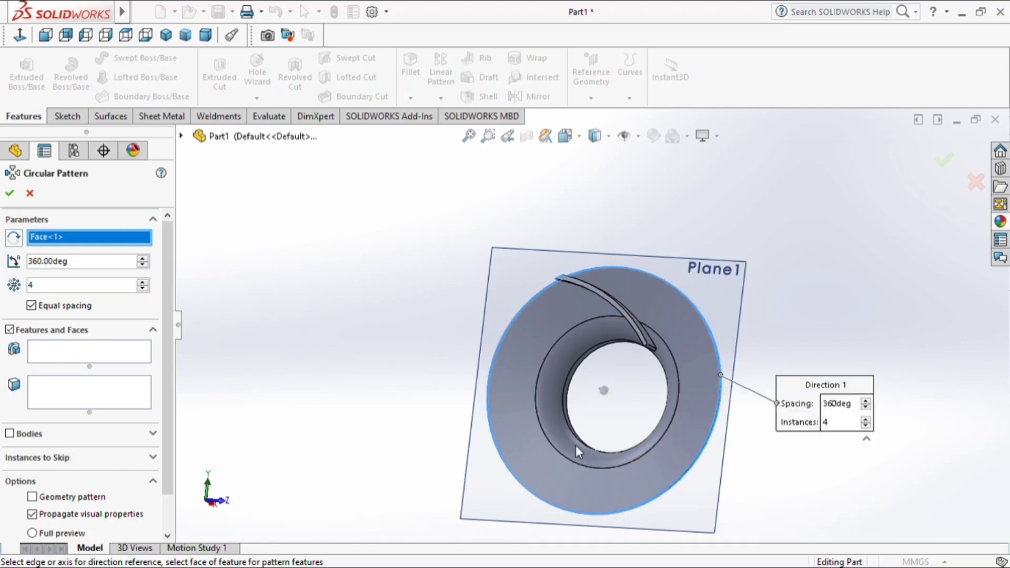
pyautogui.click(44, 358)
pyautogui.scroll(-4, 643, 331)
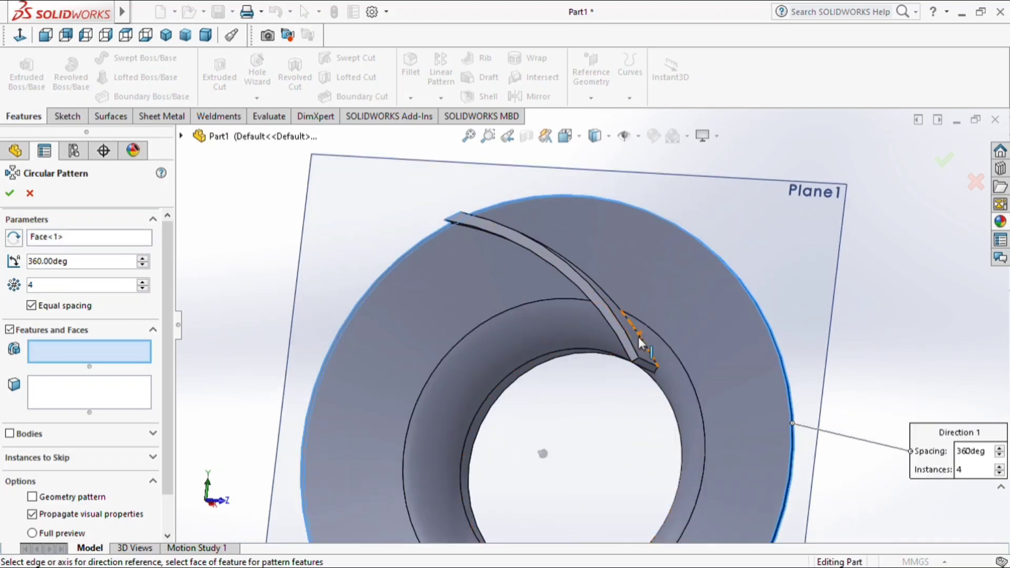
pyautogui.click(637, 338)
pyautogui.scroll(2, 572, 339)
pyautogui.scroll(3, 513, 339)
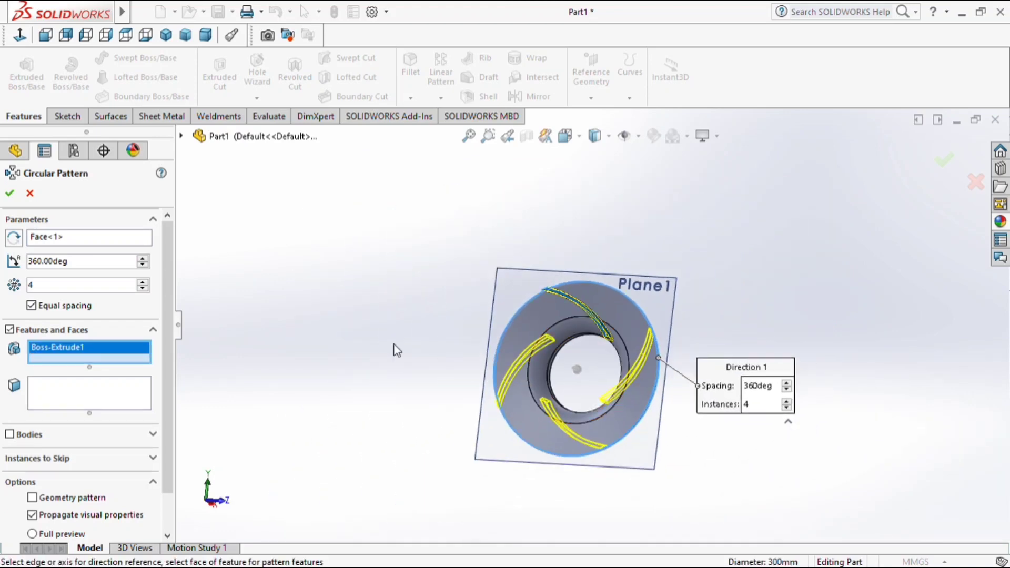
pyautogui.click(142, 282)
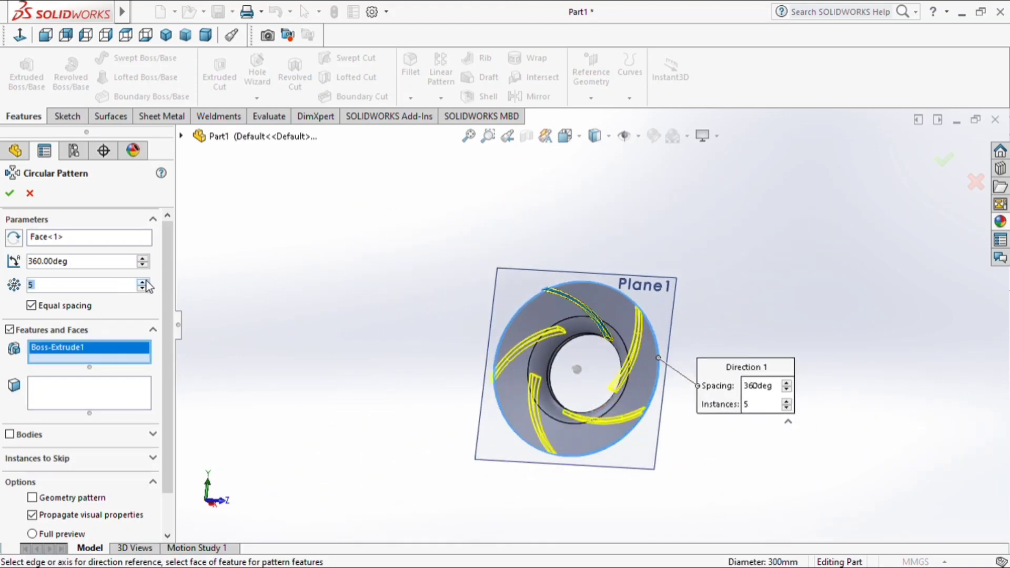
pyautogui.click(142, 282)
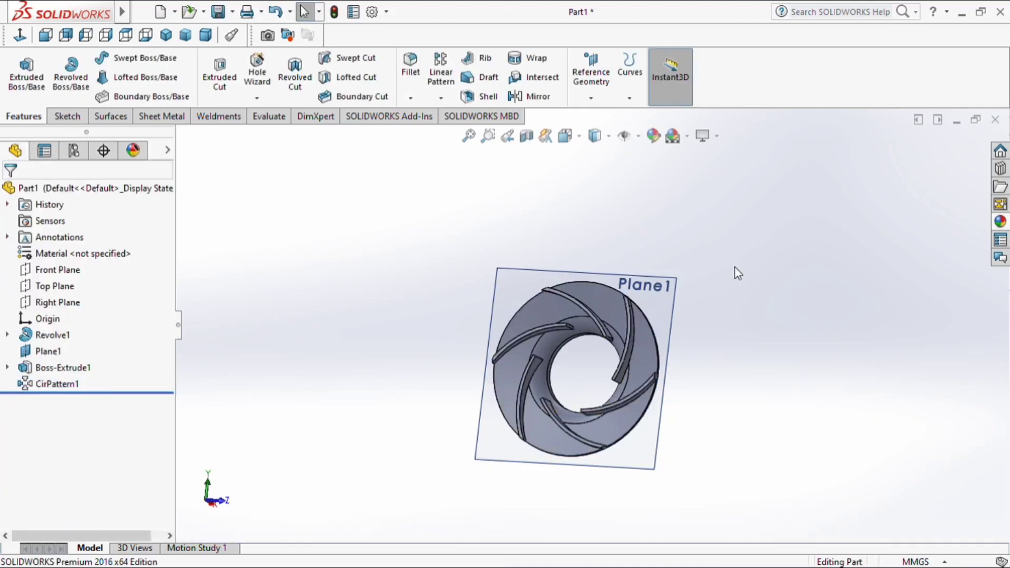
# Hide Plane1 and start a new sketch on the Front Plane
pyautogui.moveTo(738, 273); pyautogui.dragTo(547, 175, button='middle')
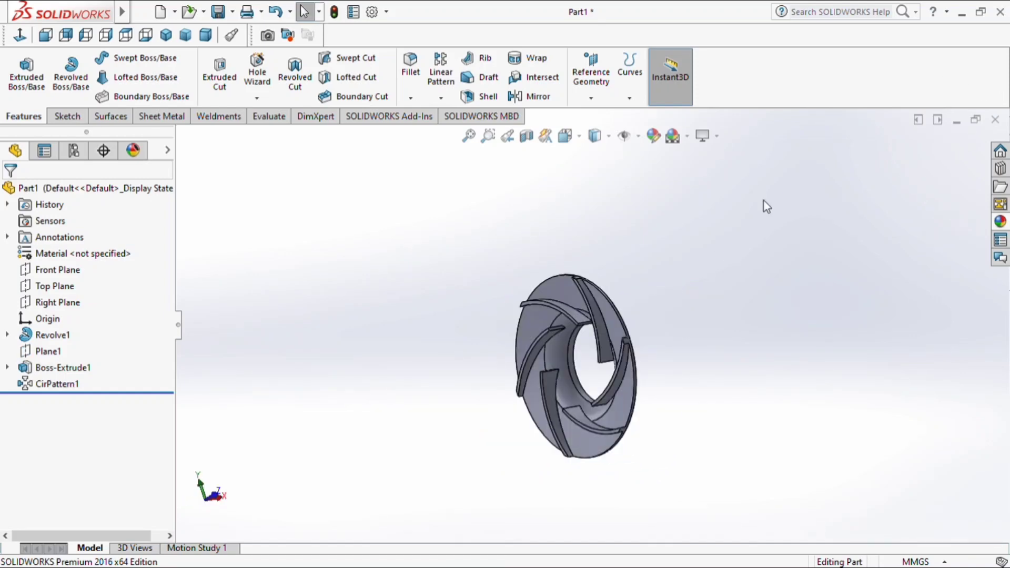
pyautogui.click(51, 270)
pyautogui.click(59, 255)
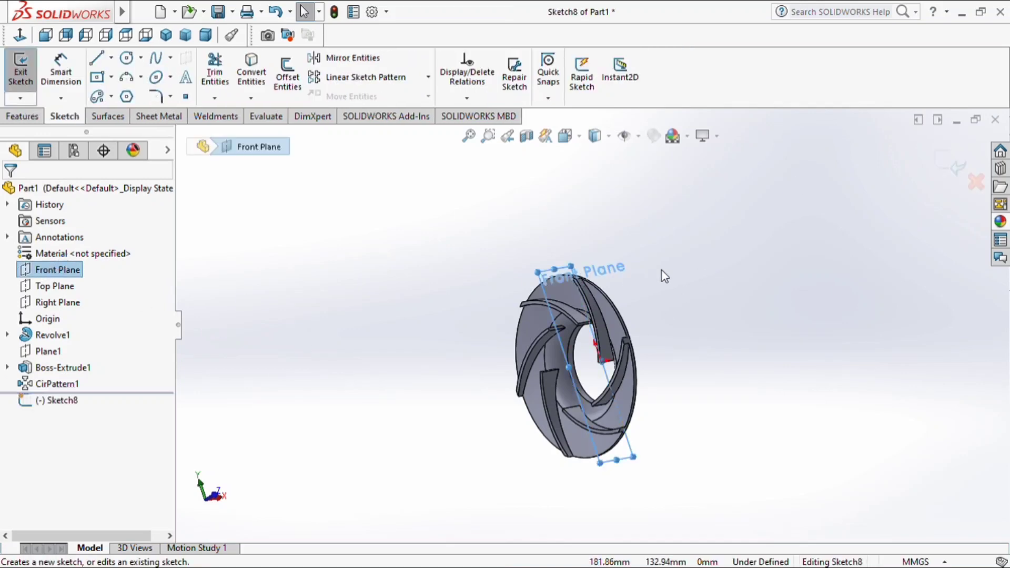
pyautogui.click(648, 317)
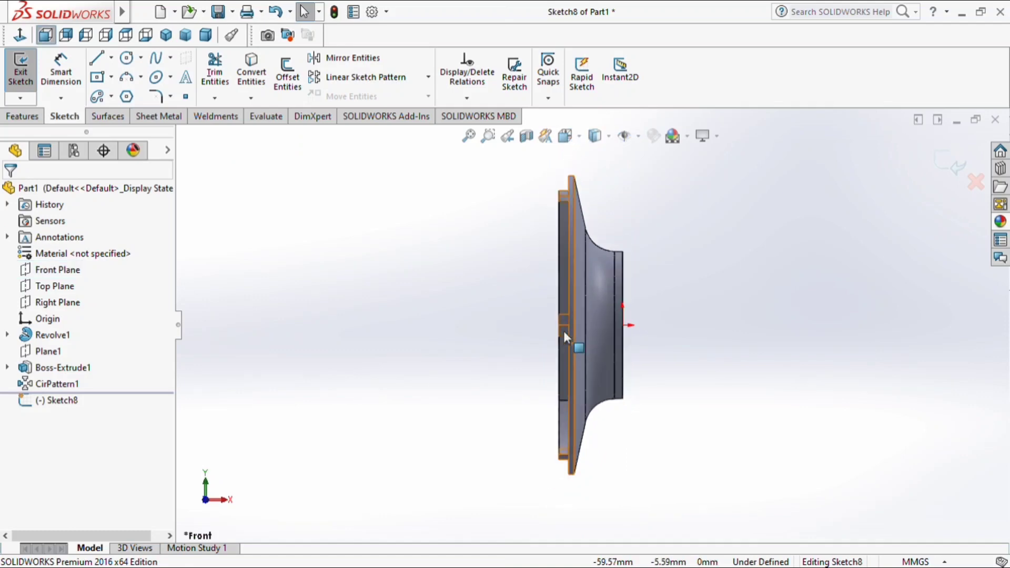
pyautogui.scroll(2, 585, 340)
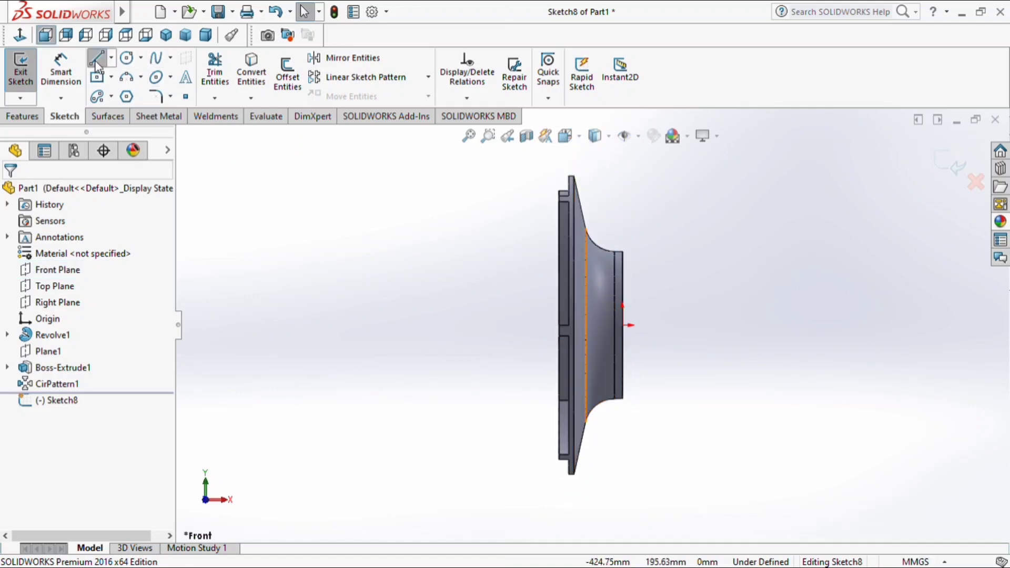
# Sketch a horizontal line from the origin to the blades' outer edge and continue it about 53 mm beyond
pyautogui.scroll(-5, 689, 331)
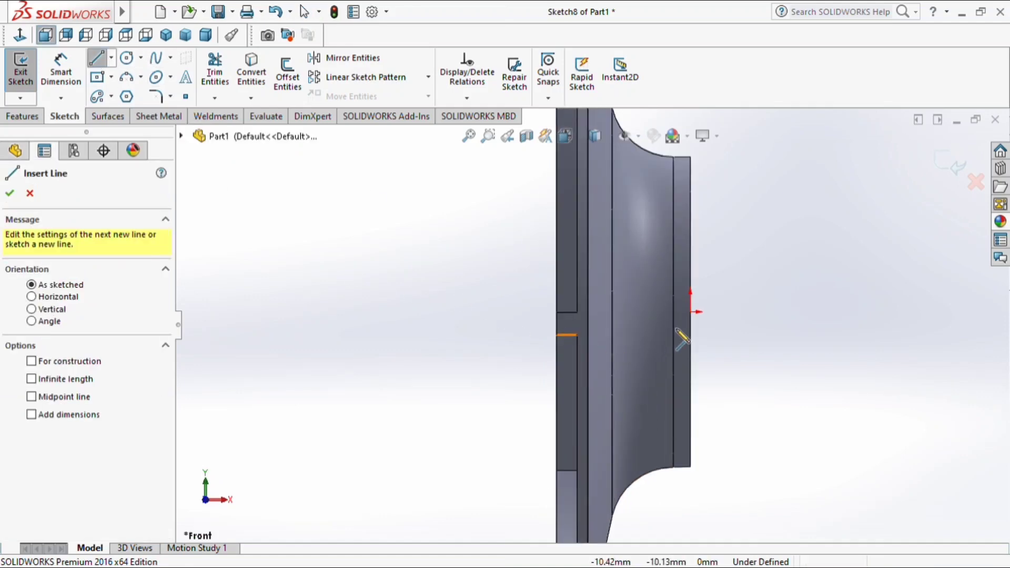
pyautogui.click(696, 305)
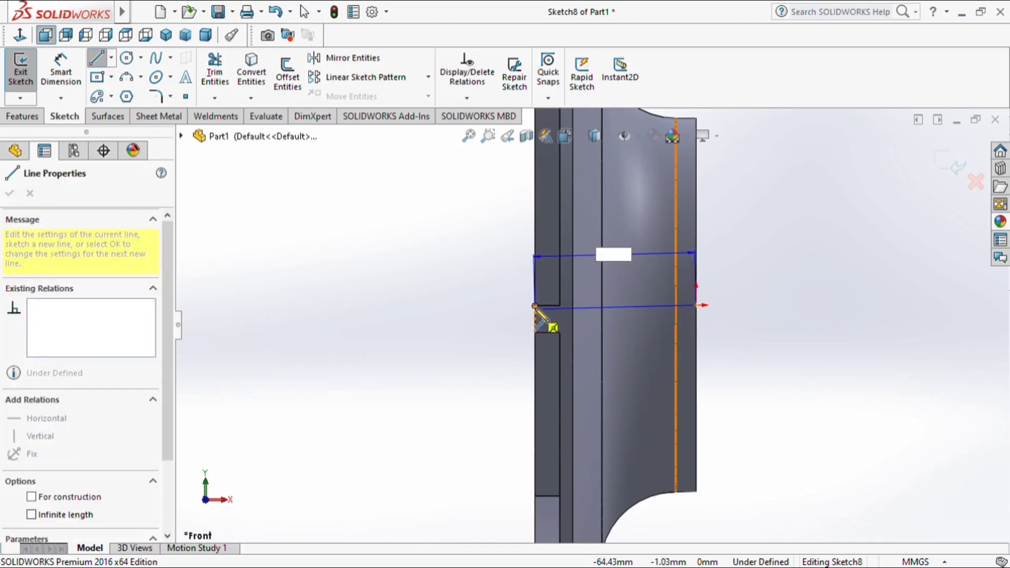
pyautogui.click(535, 304)
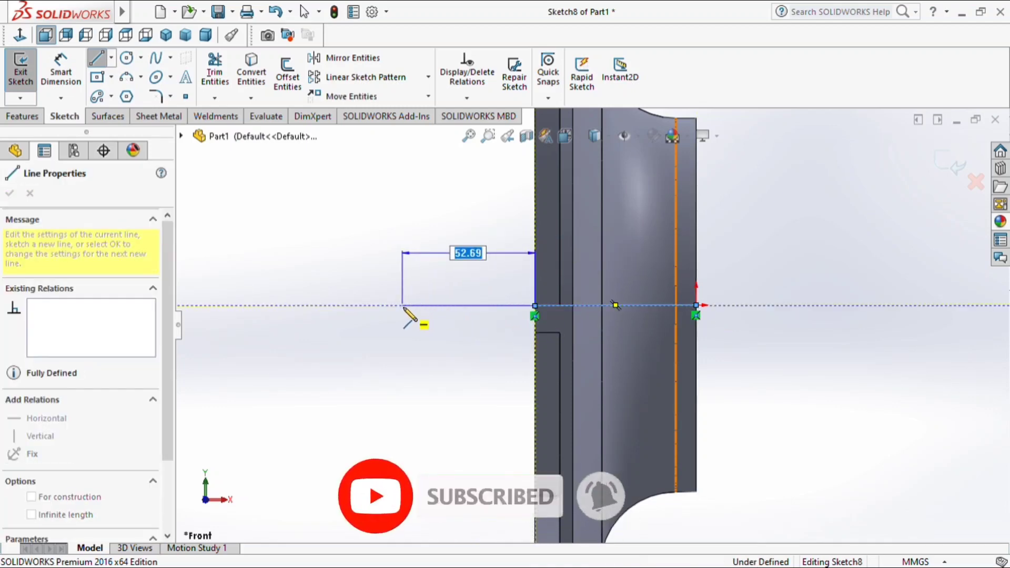
pyautogui.click(404, 305)
pyautogui.press('z')
pyautogui.press('z')
pyautogui.press('z')
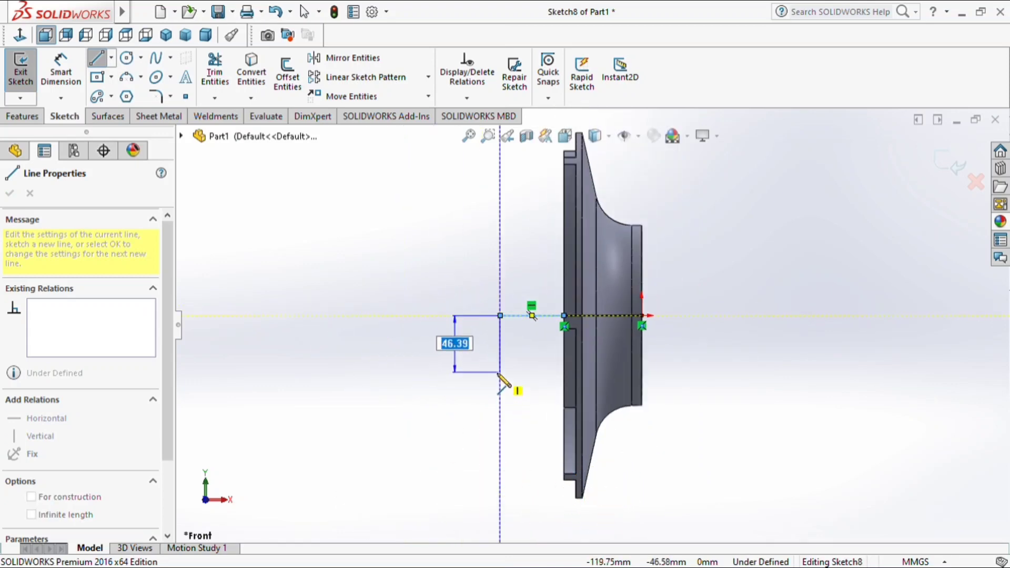
# Sketch a stepped profile below the axis line, starting with a vertical about 46 mm long, and close it at the blades' outer edge
pyautogui.click(500, 372)
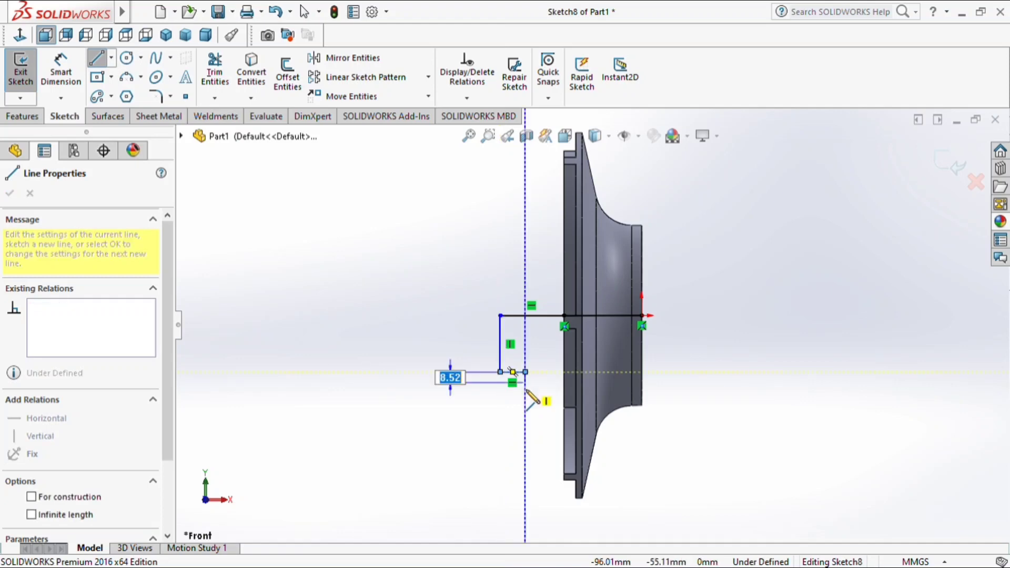
pyautogui.click(525, 372)
pyautogui.click(525, 408)
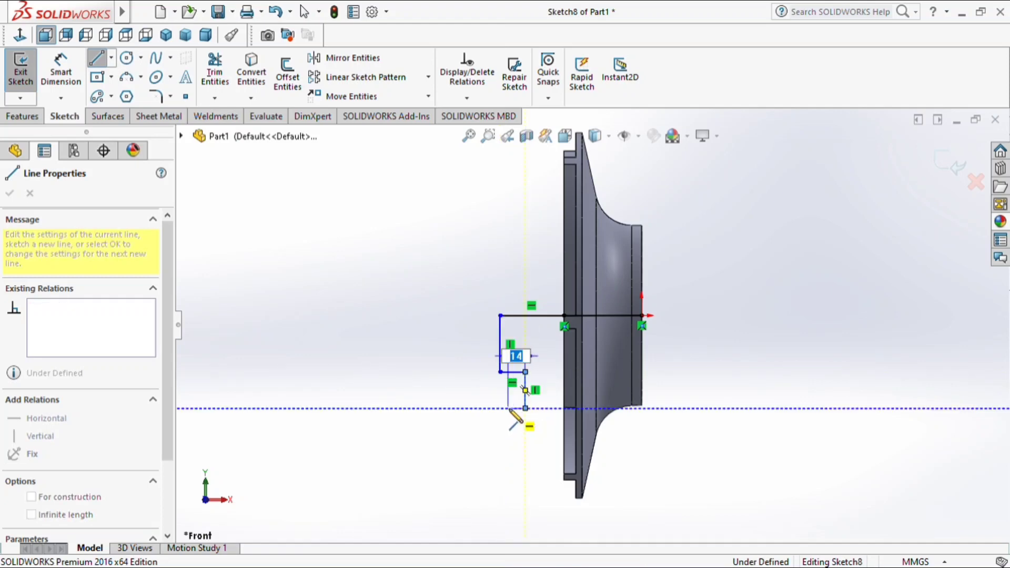
pyautogui.click(508, 407)
pyautogui.click(507, 427)
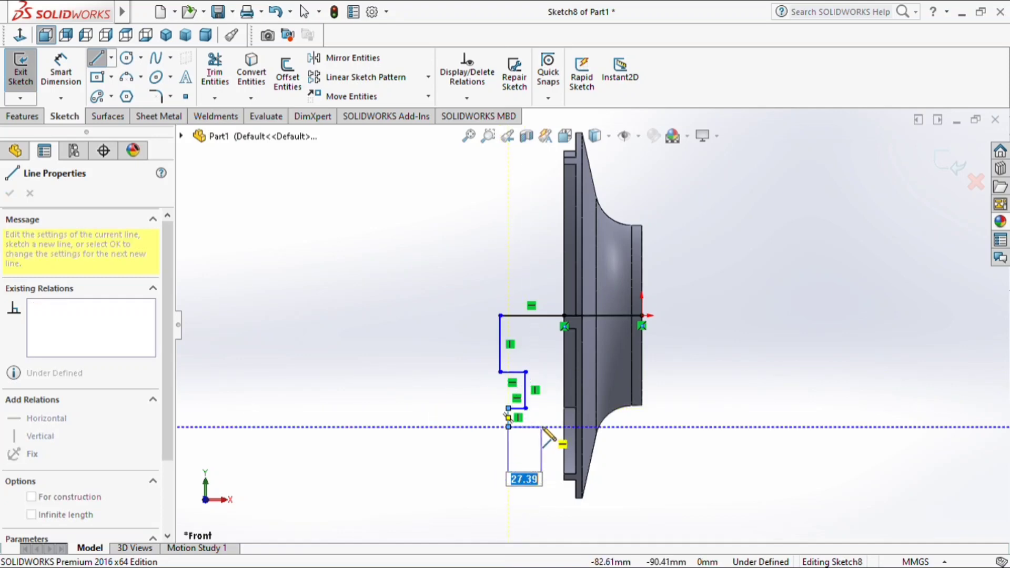
pyautogui.click(541, 426)
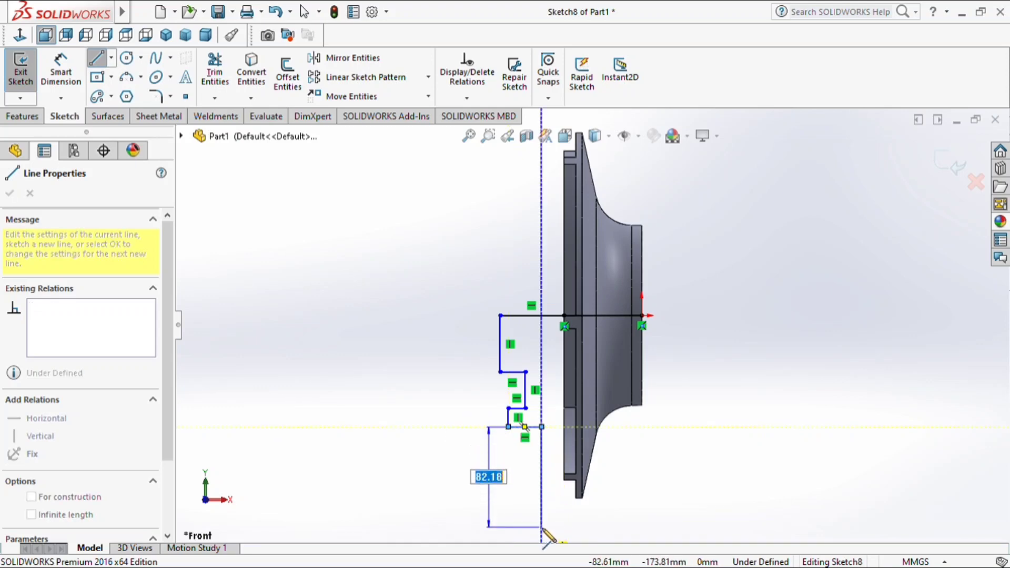
pyautogui.click(542, 526)
pyautogui.click(563, 527)
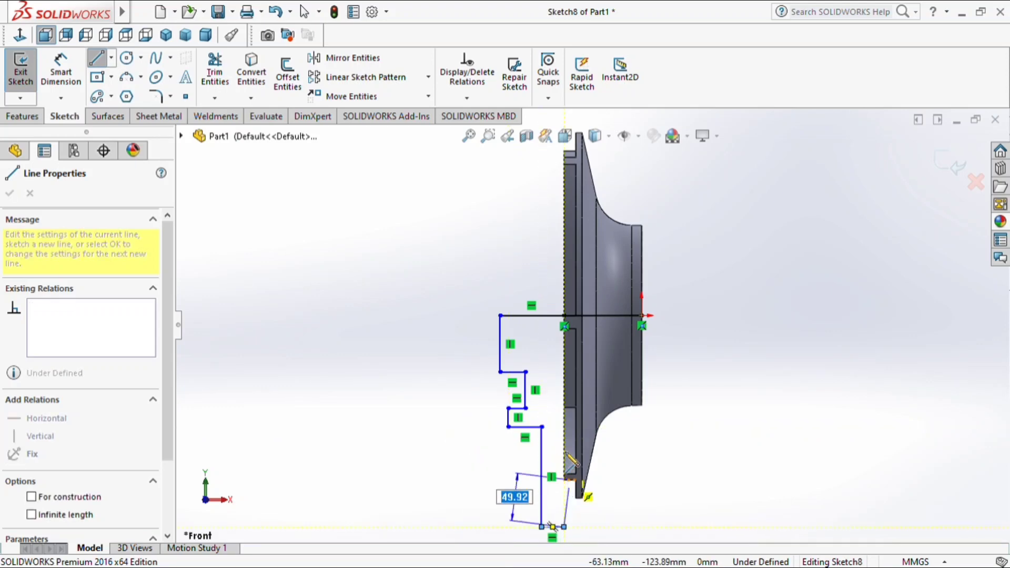
pyautogui.click(563, 316)
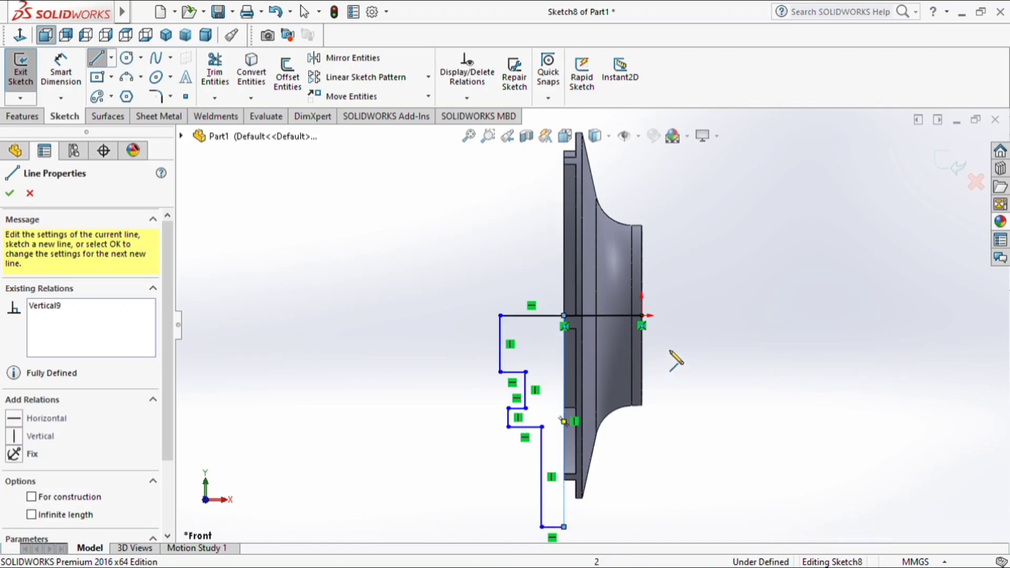
pyautogui.press('Escape')
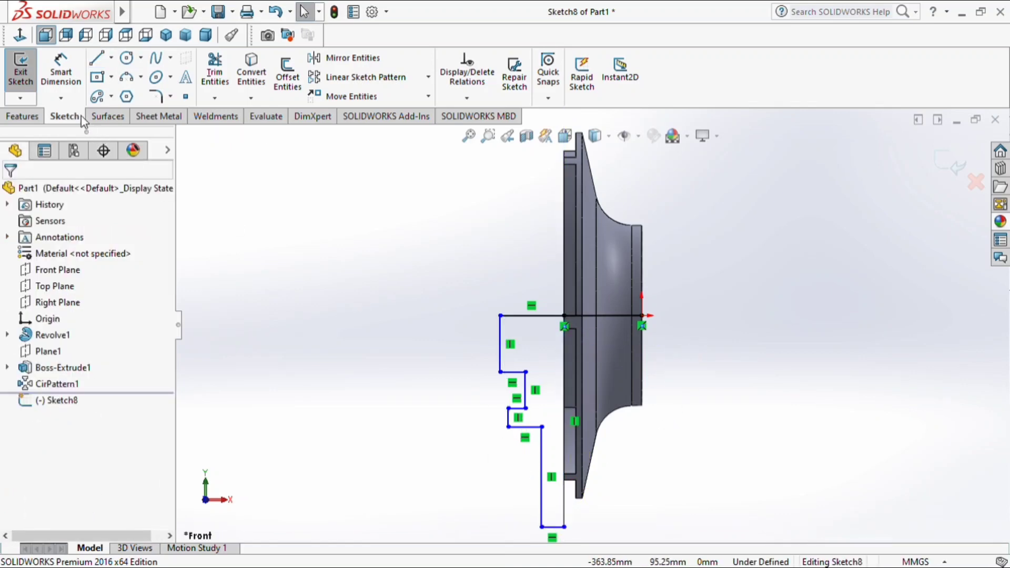
# Dimension the short horizontal line at the bottom of the stepped profile as 5 mm
pyautogui.click(61, 71)
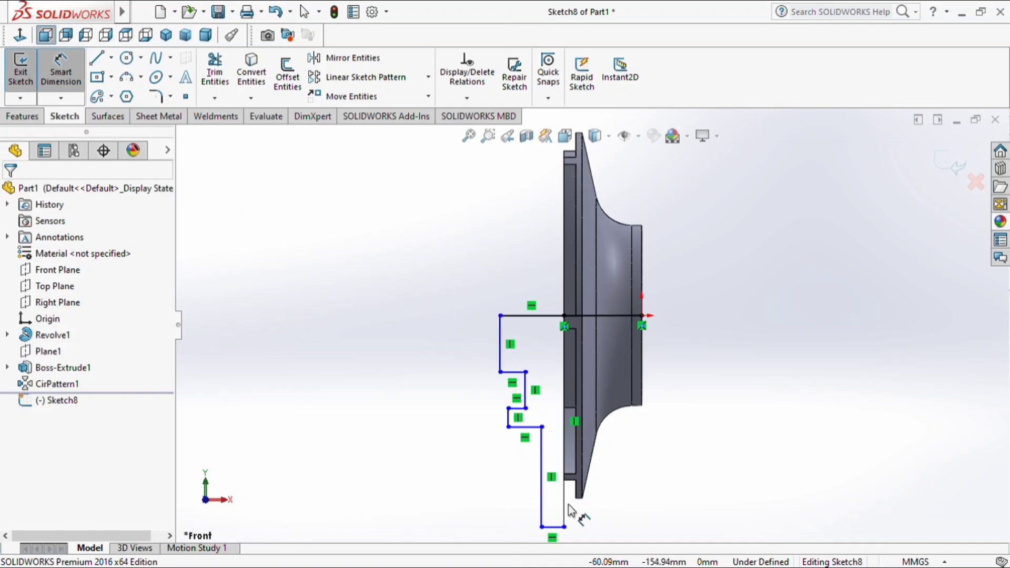
pyautogui.scroll(1, 567, 498)
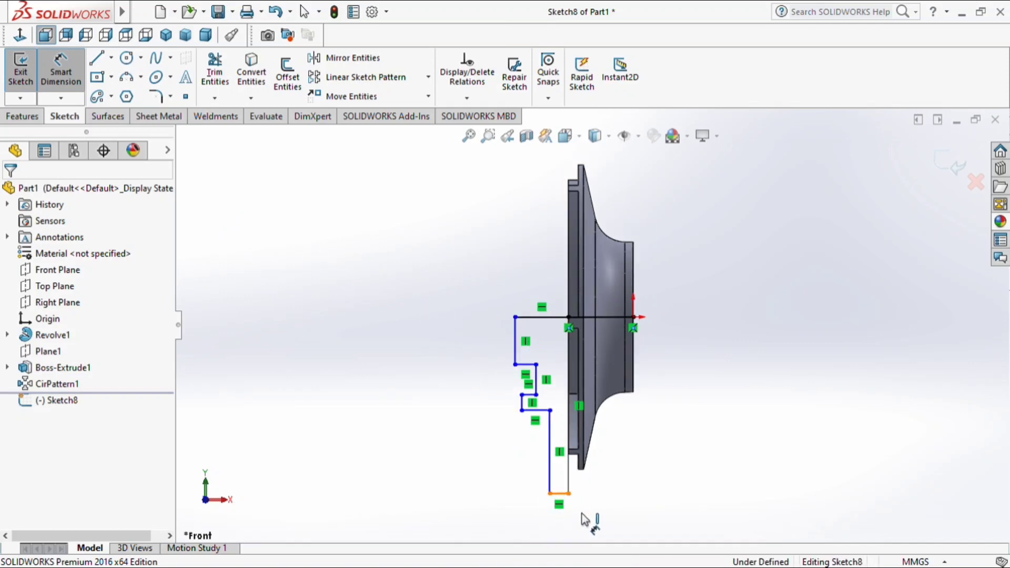
pyautogui.click(578, 513)
pyautogui.click(615, 513)
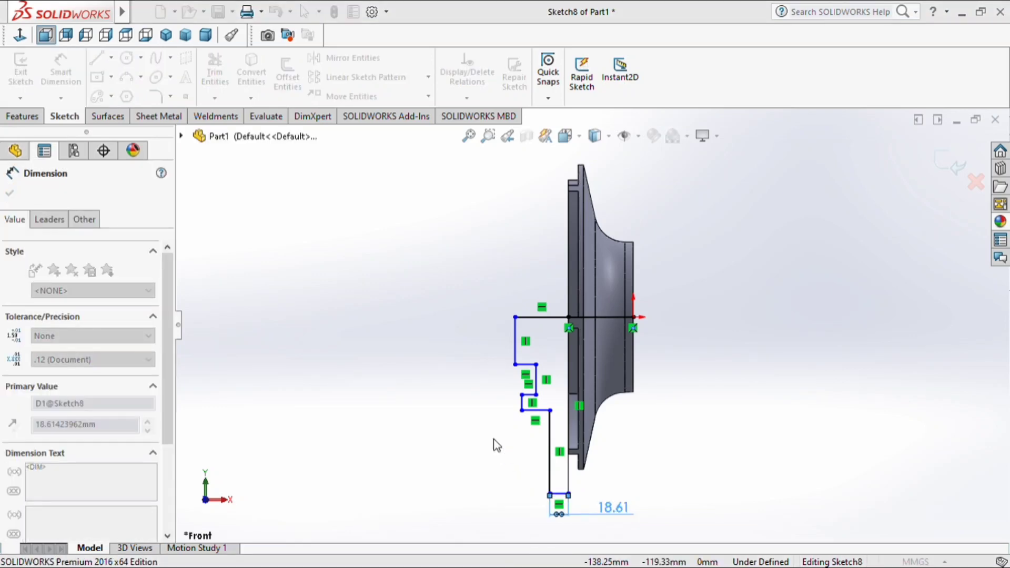
pyautogui.write('5')
pyautogui.press('Return')
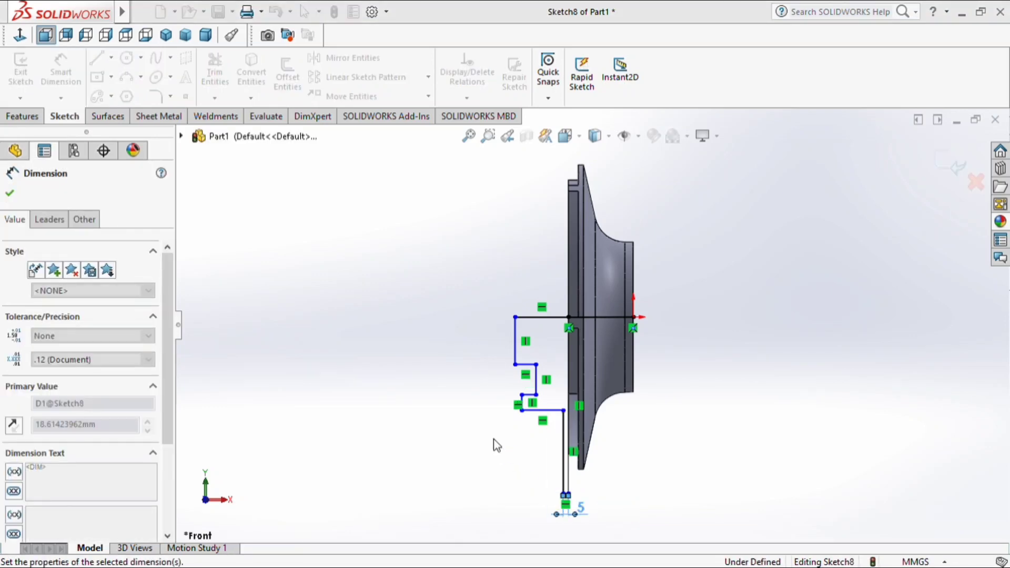
# Dimension the vertical distance from the origin to the lower end of the stepped profile as 150 mm
pyautogui.scroll(-4, 581, 506)
pyautogui.click(548, 469)
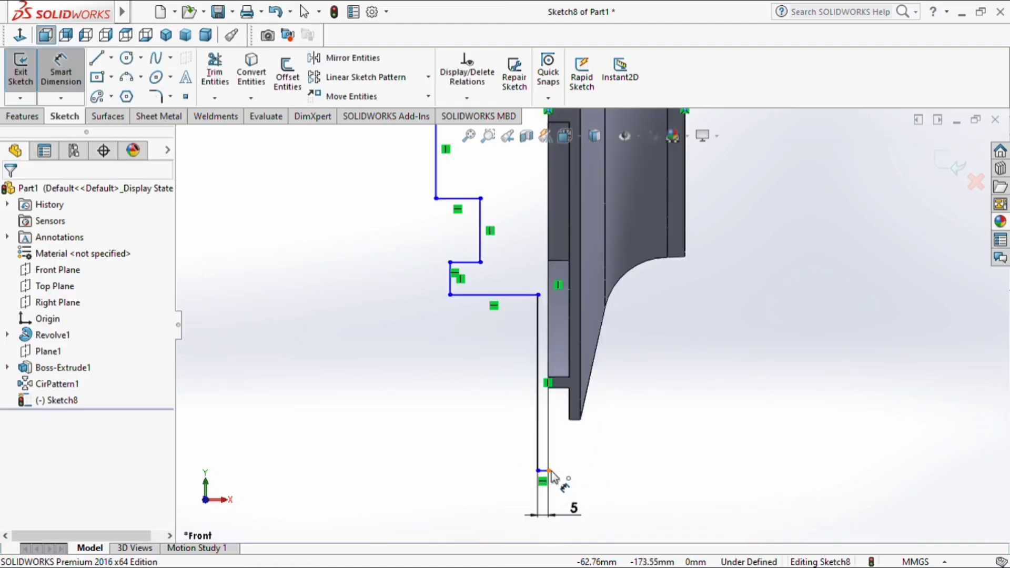
pyautogui.scroll(2, 702, 324)
pyautogui.click(656, 169)
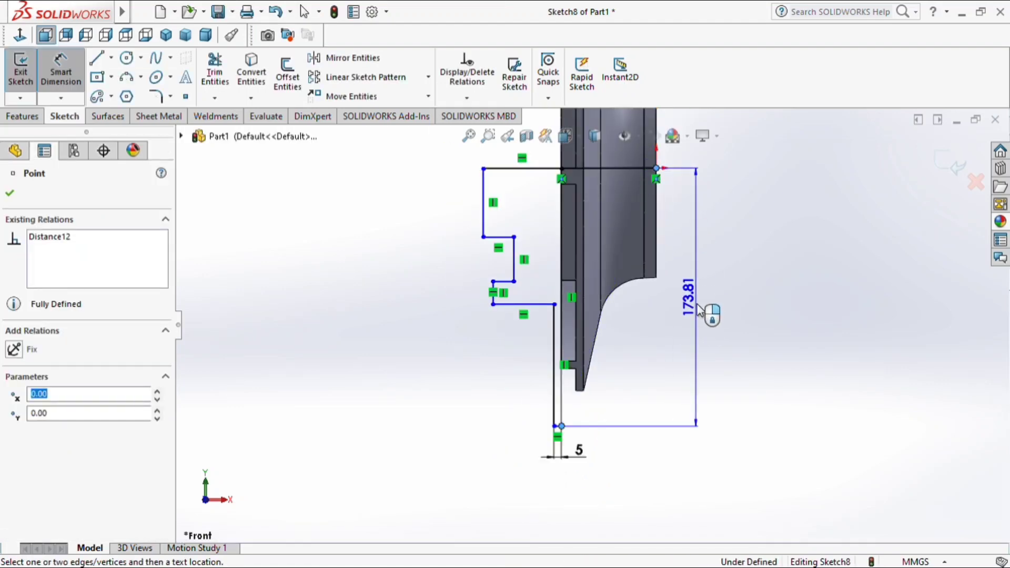
pyautogui.click(700, 315)
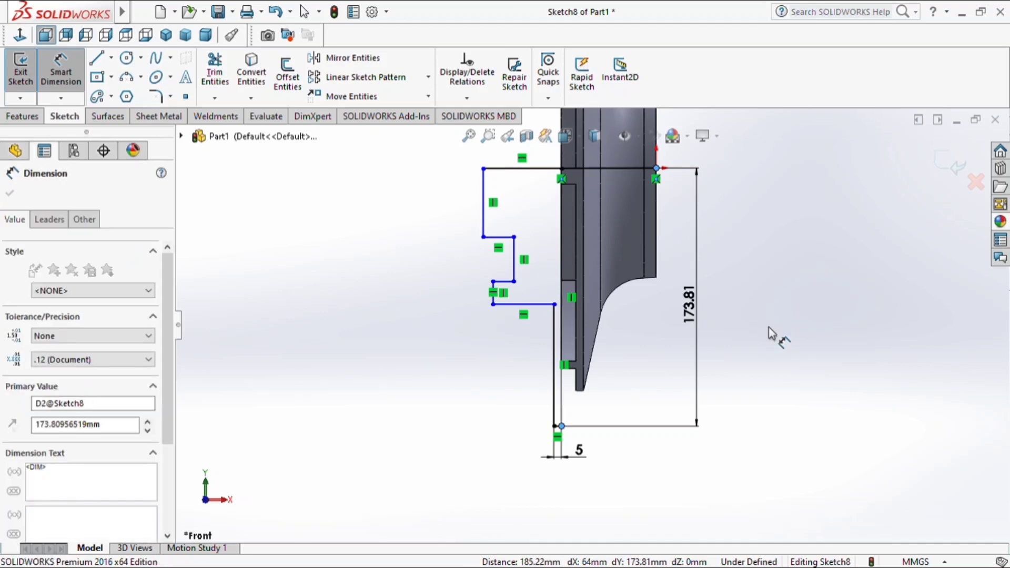
pyautogui.write('150')
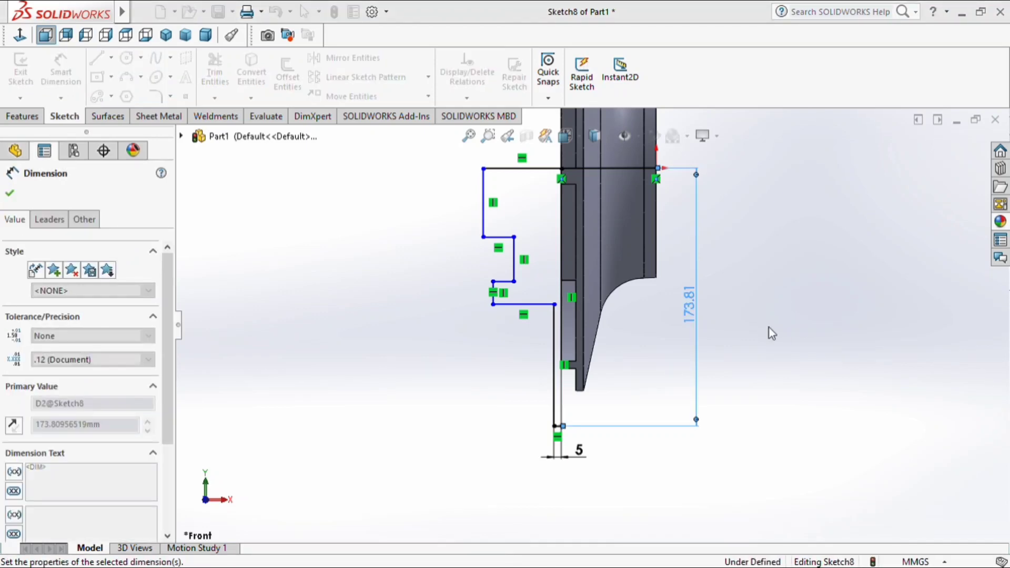
pyautogui.press('Return')
pyautogui.click(769, 332)
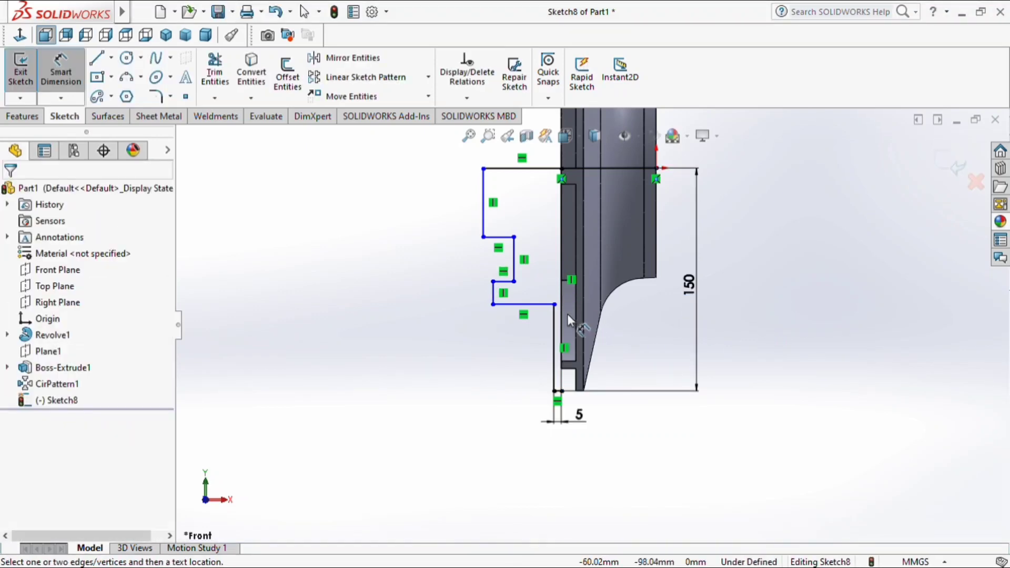
# Dimension the profile's lowest horizontal step, just above the long vertical line, as 20 mm
pyautogui.click(539, 306)
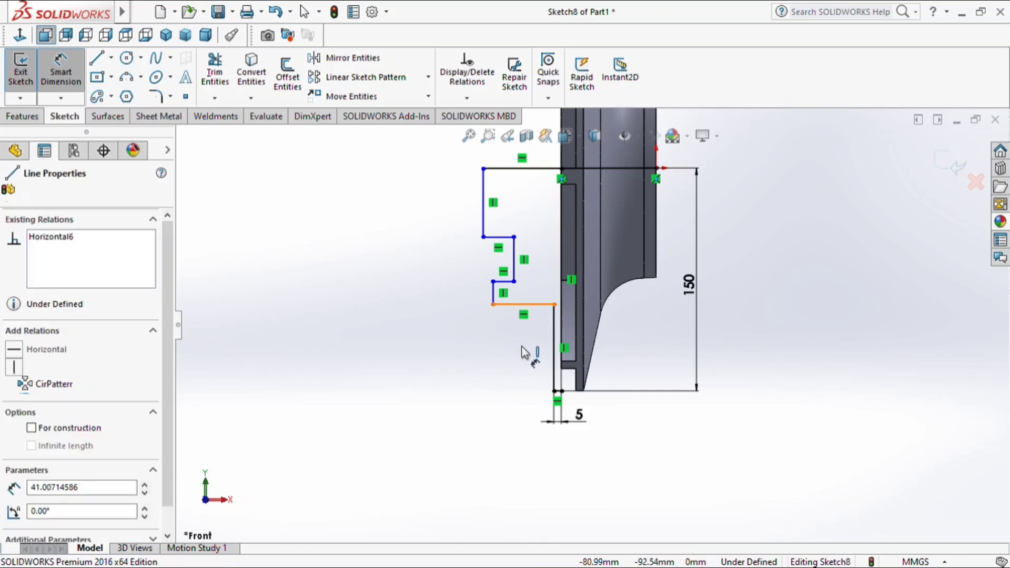
pyautogui.click(531, 354)
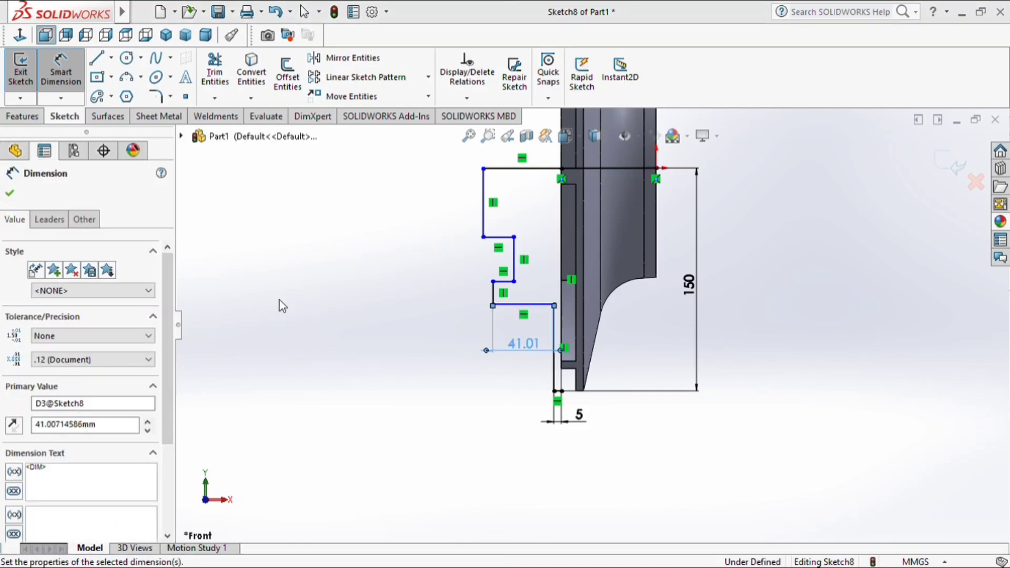
pyautogui.write('20')
pyautogui.press('Return')
pyautogui.click(279, 300)
# Dimension the short vertical line at the outer end of the 20 mm horizontal step as 10 mm
pyautogui.scroll(-4, 518, 333)
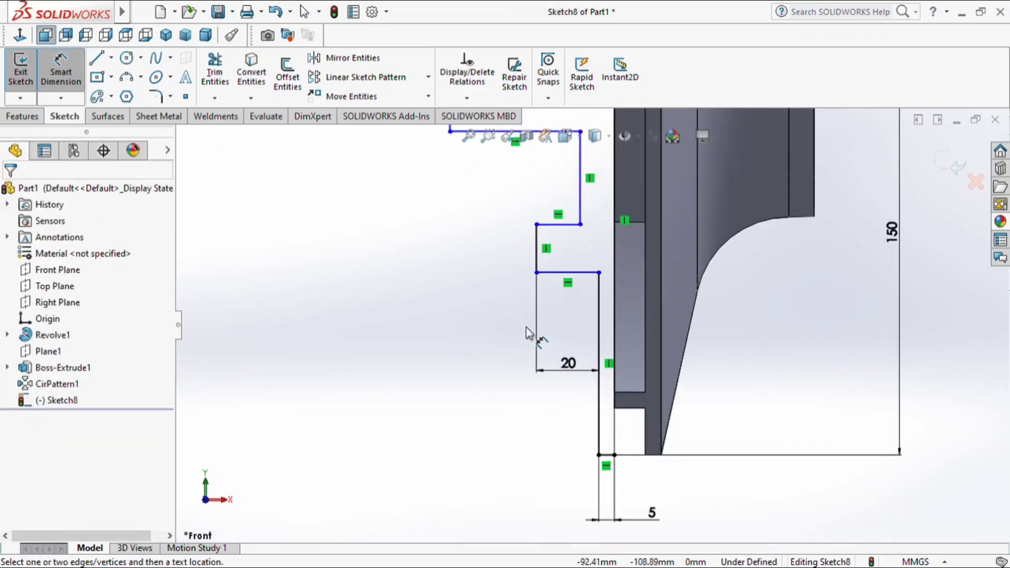
pyautogui.click(537, 248)
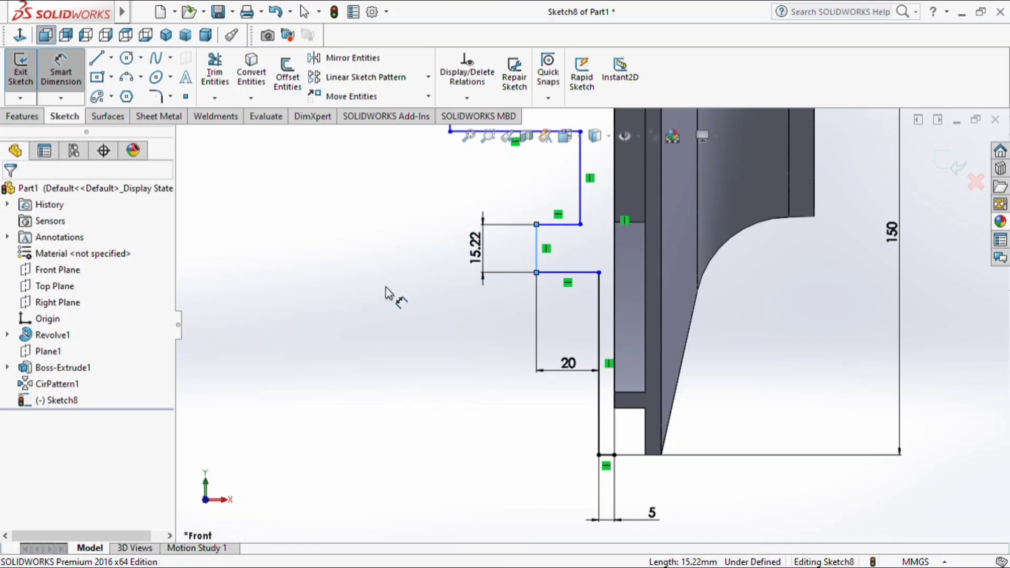
pyautogui.press('Escape')
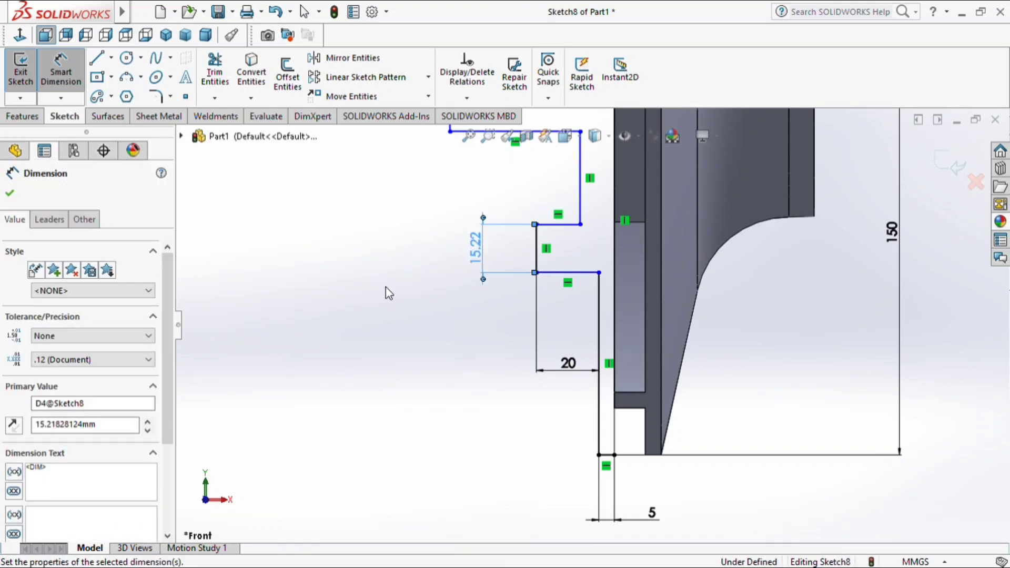
pyautogui.write('10')
pyautogui.press('Return')
pyautogui.click(403, 301)
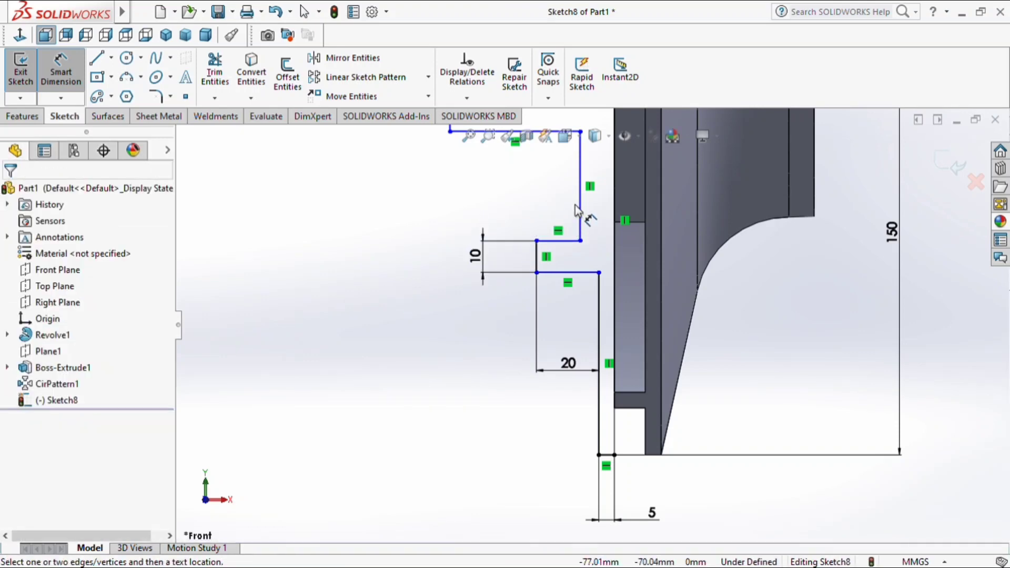
# Dimension the vertical line just above the 10 mm step as 20 mm
pyautogui.click(580, 209)
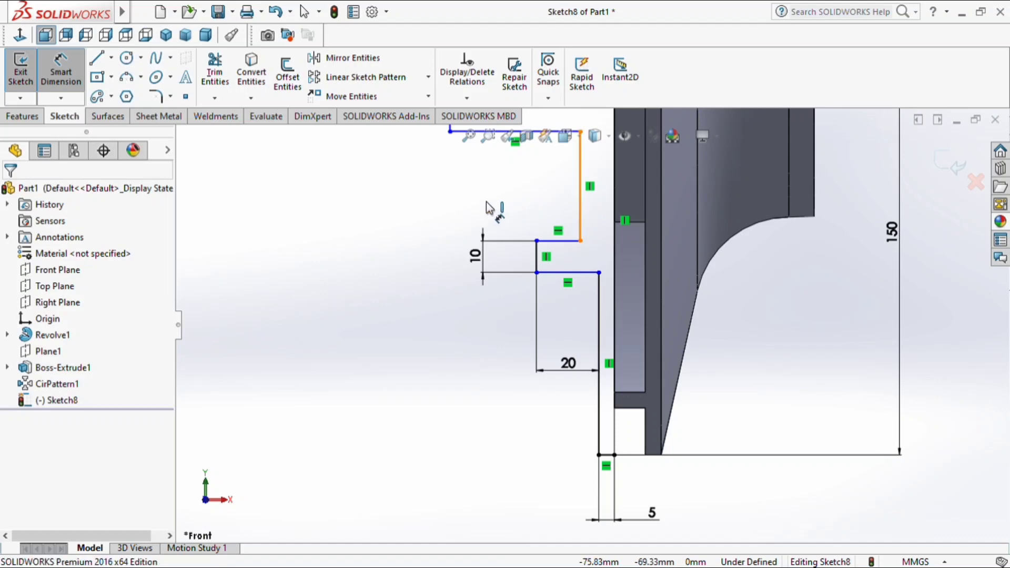
pyautogui.click(477, 200)
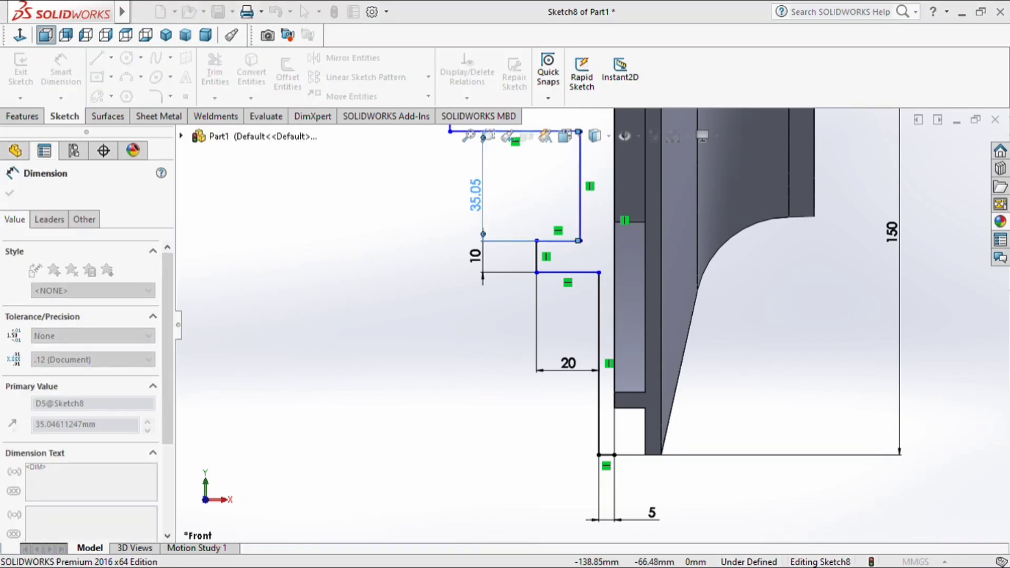
pyautogui.write('20')
pyautogui.press('Return')
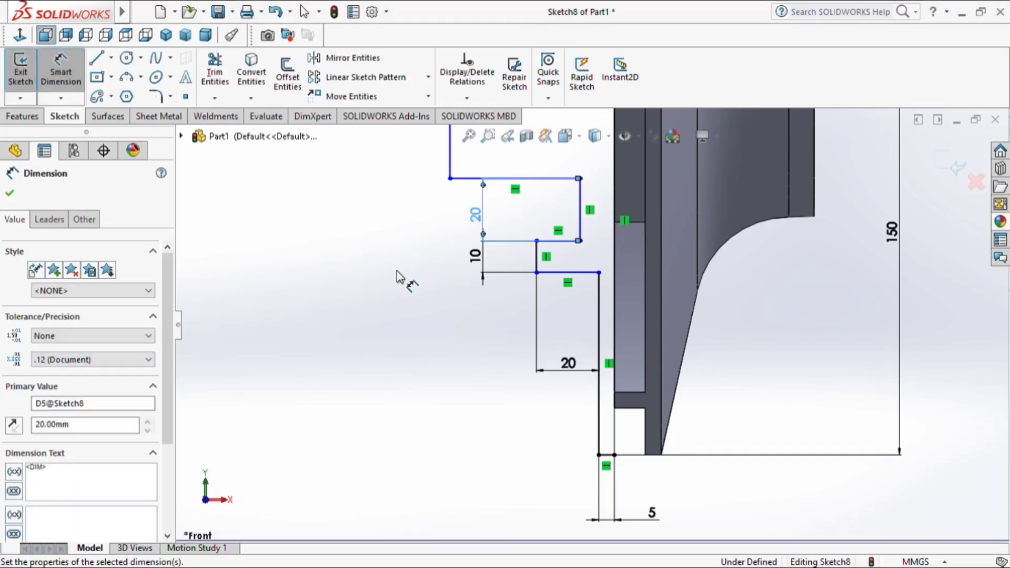
pyautogui.click(398, 276)
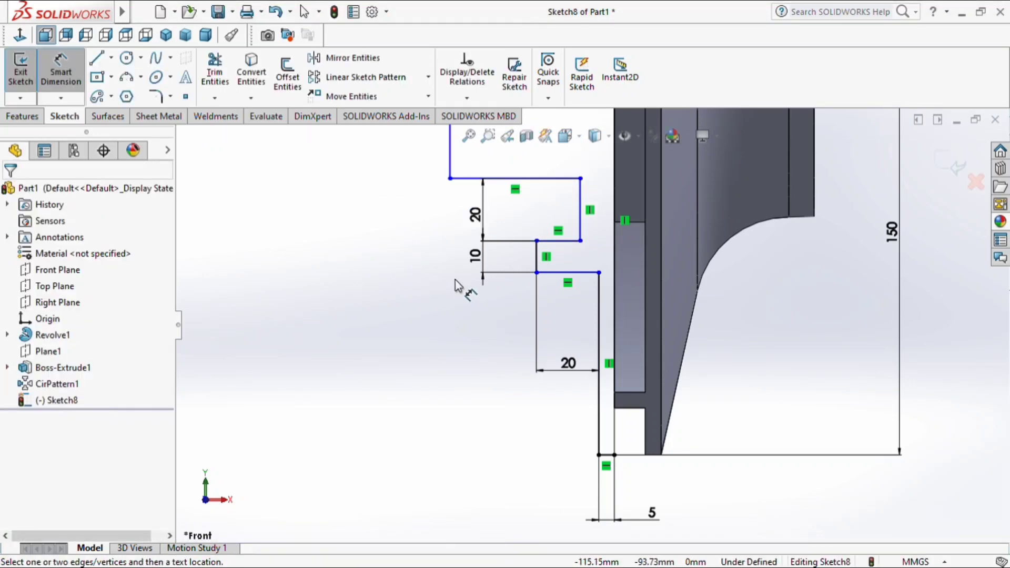
# Dimension the outermost vertical line running down from the axis line as 50 mm
pyautogui.press('z')
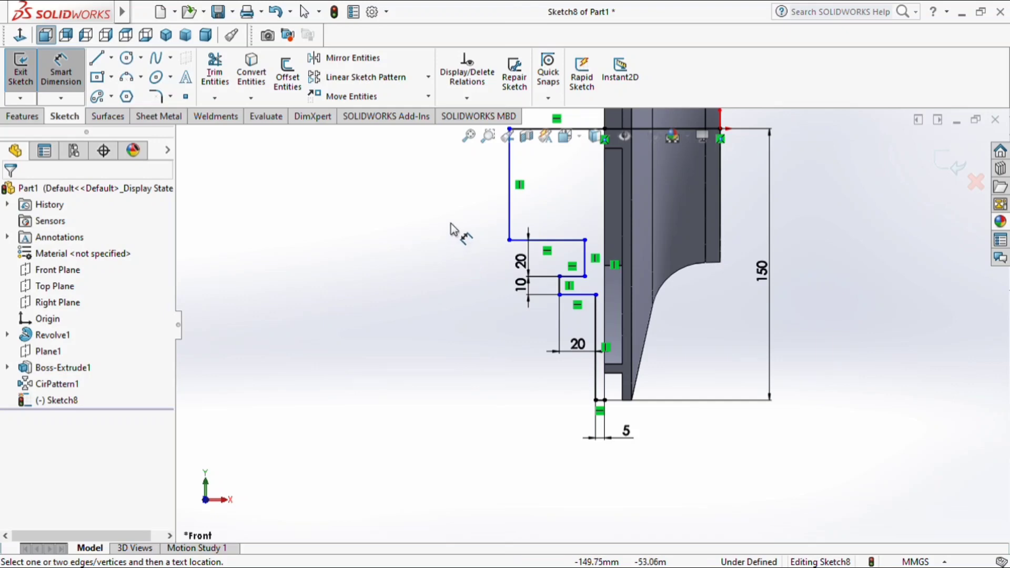
pyautogui.click(509, 208)
pyautogui.click(446, 200)
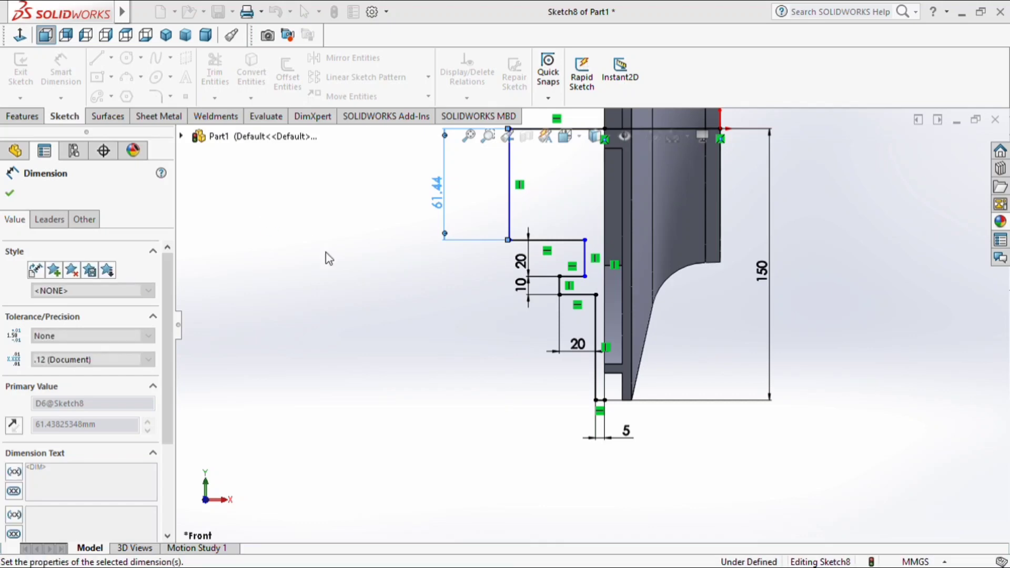
pyautogui.write('50')
pyautogui.press('Return')
pyautogui.click(501, 308)
# Dimension the horizontal line at the lower end of the 50 mm vertical line as 10 mm
pyautogui.scroll(2, 632, 281)
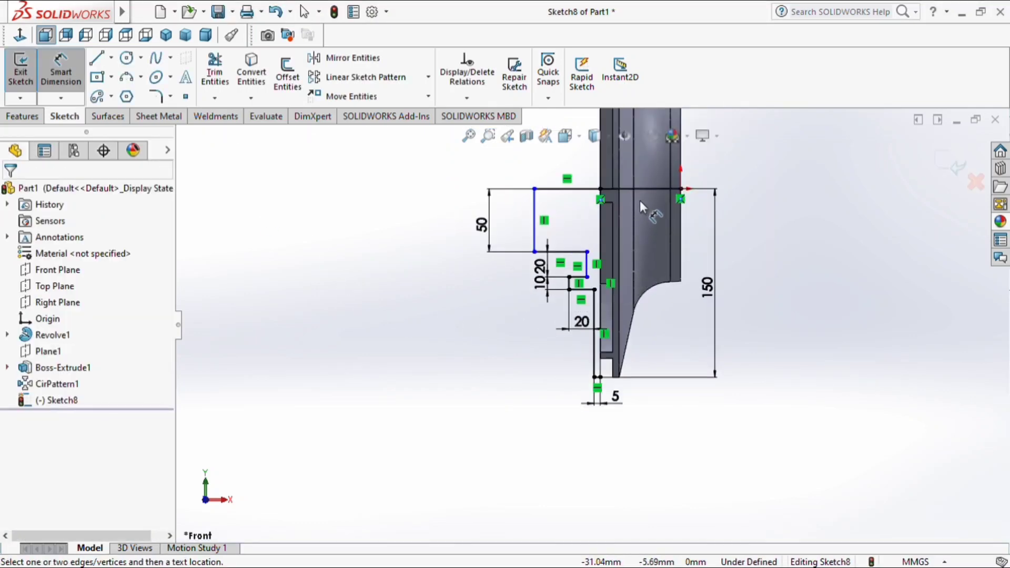
pyautogui.scroll(-1, 639, 201)
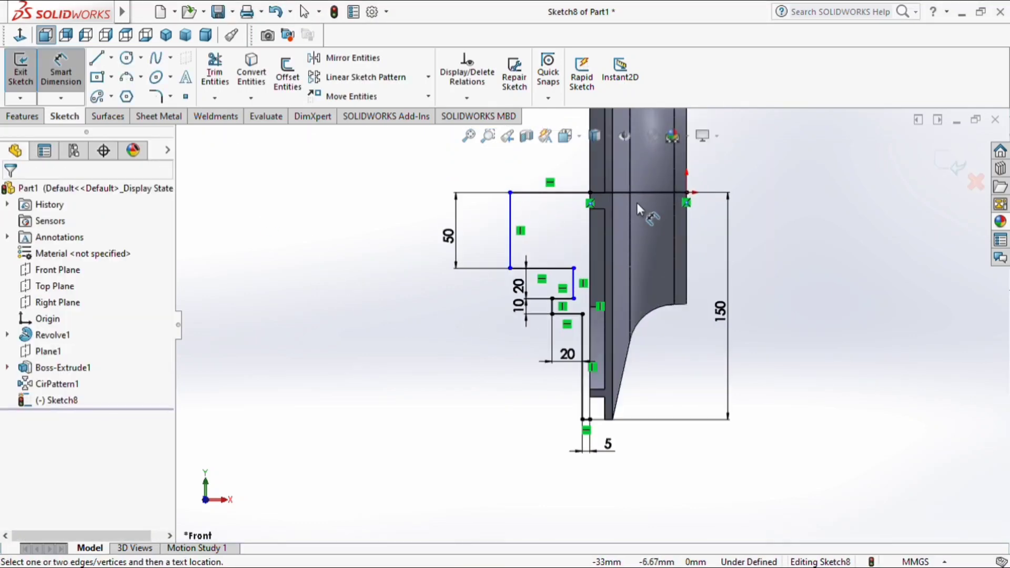
pyautogui.click(544, 268)
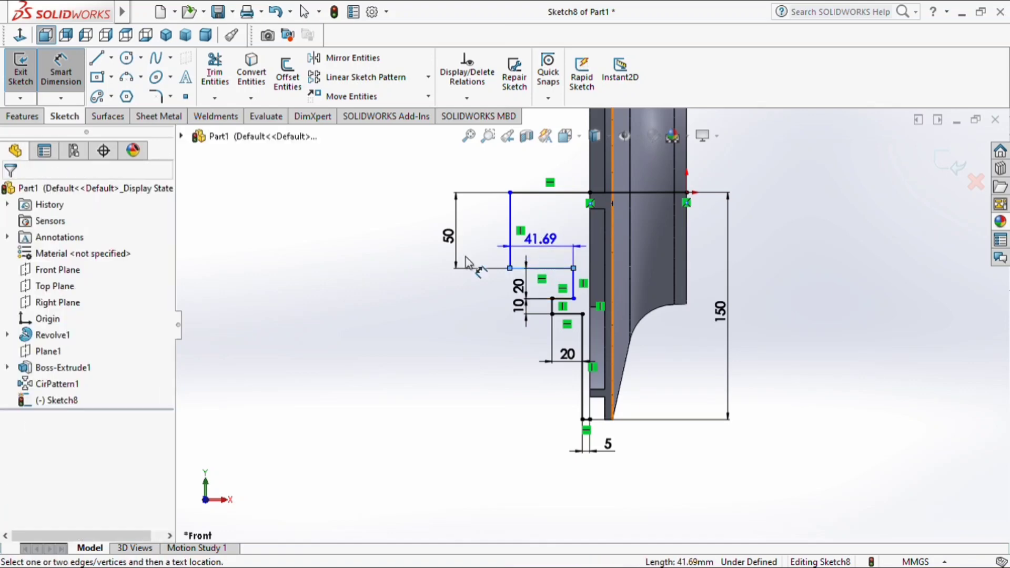
pyautogui.click(430, 262)
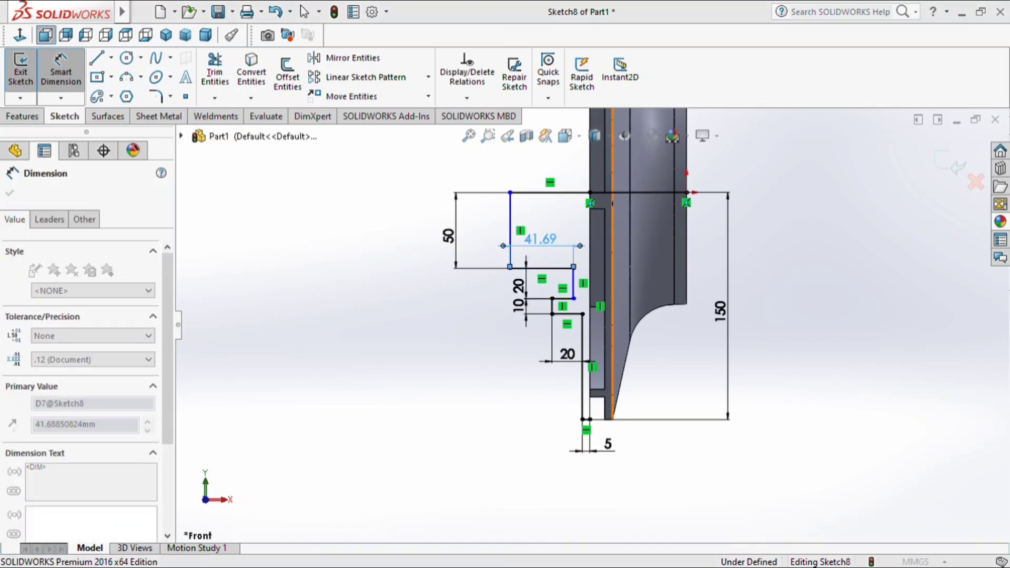
pyautogui.write('10')
pyautogui.press('Return')
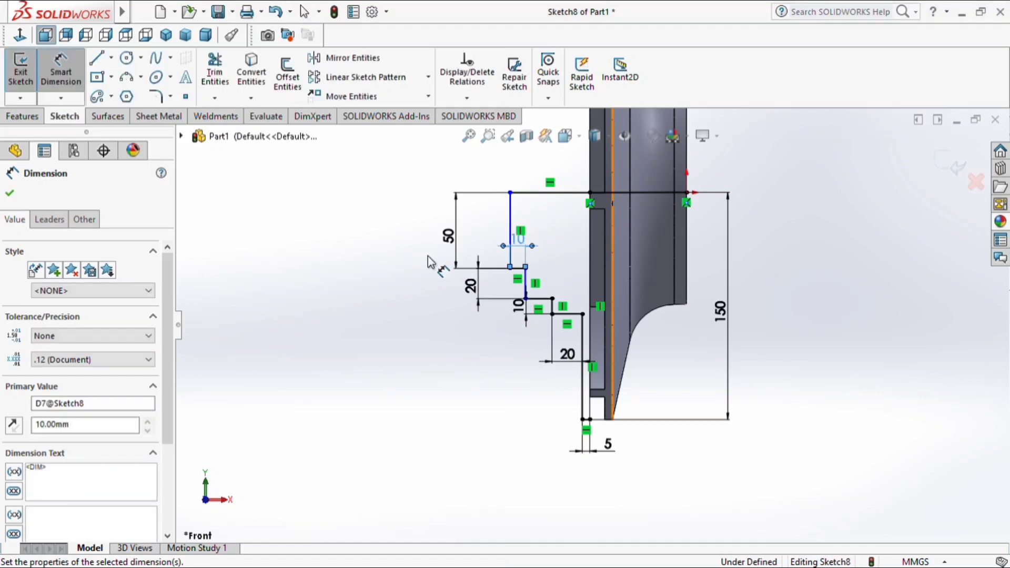
pyautogui.click(428, 257)
pyautogui.scroll(-3, 555, 294)
pyautogui.scroll(-3, 570, 325)
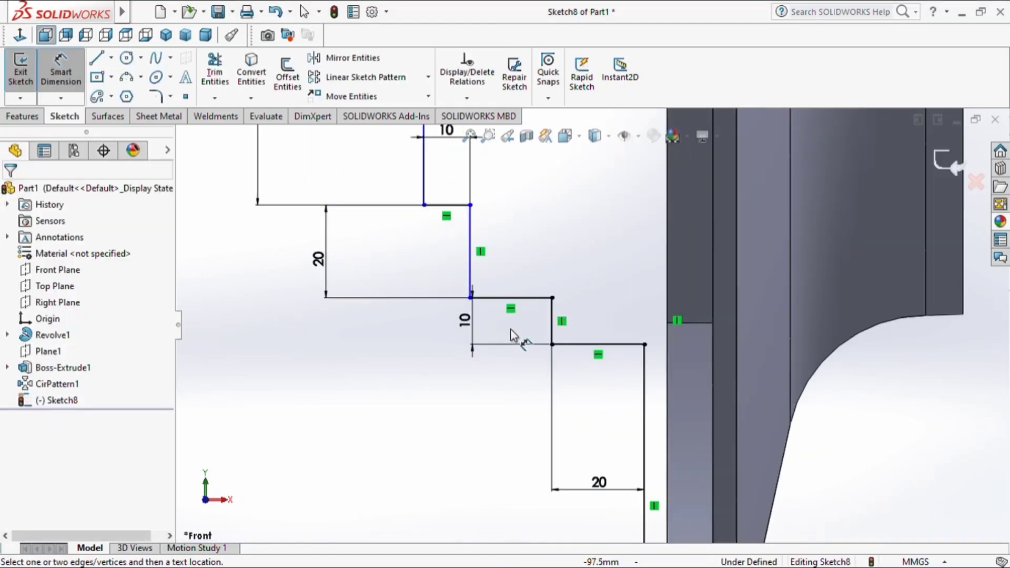
pyautogui.click(470, 252)
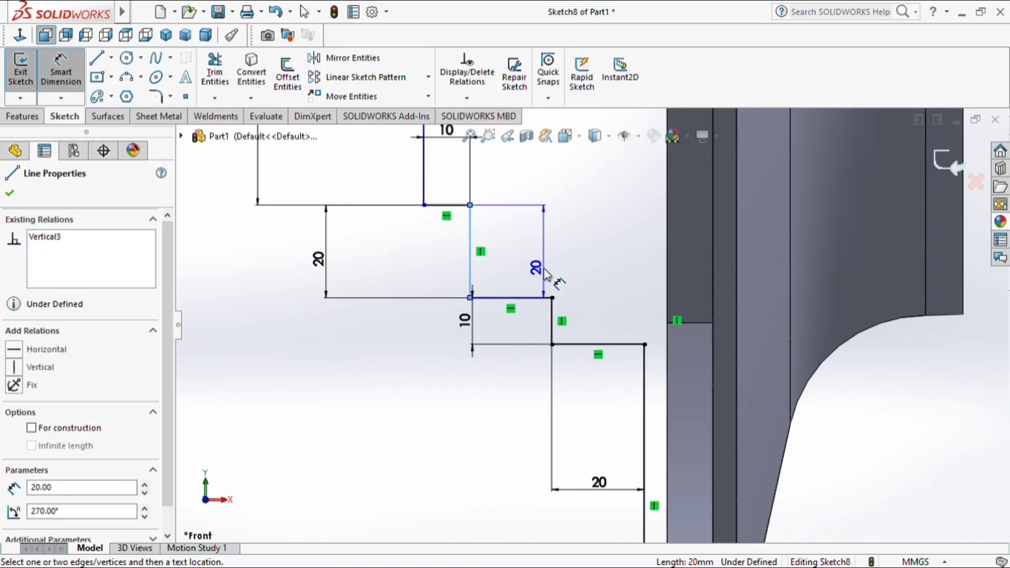
pyautogui.press('Escape')
pyautogui.press('Escape')
# Move the 20 mm vertical line toward the blades, past the 10 mm vertical line, to restore the profile's groove
pyautogui.moveTo(471, 263); pyautogui.dragTo(547, 266)
pyautogui.click(478, 405)
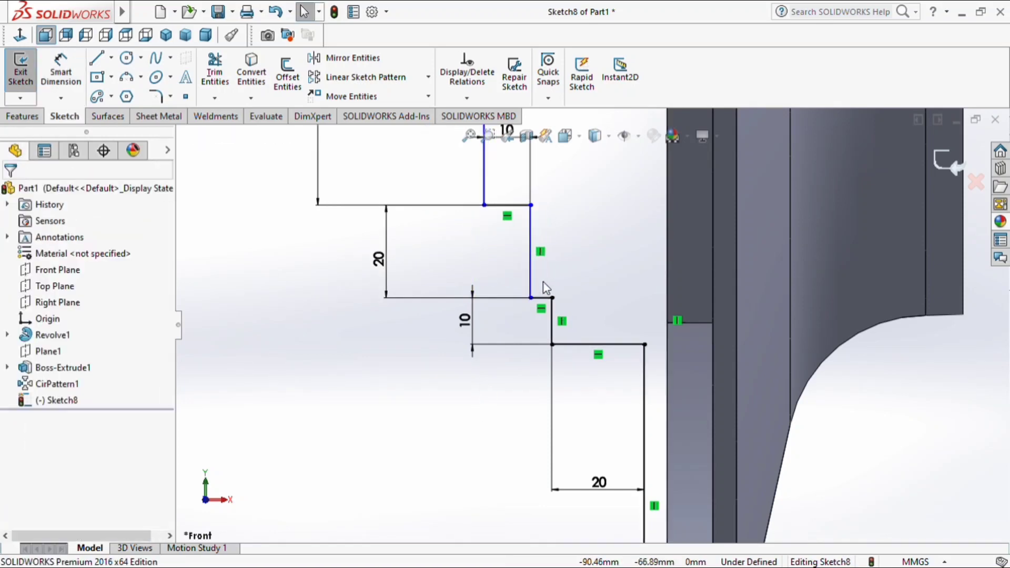
pyautogui.moveTo(585, 270); pyautogui.dragTo(594, 272)
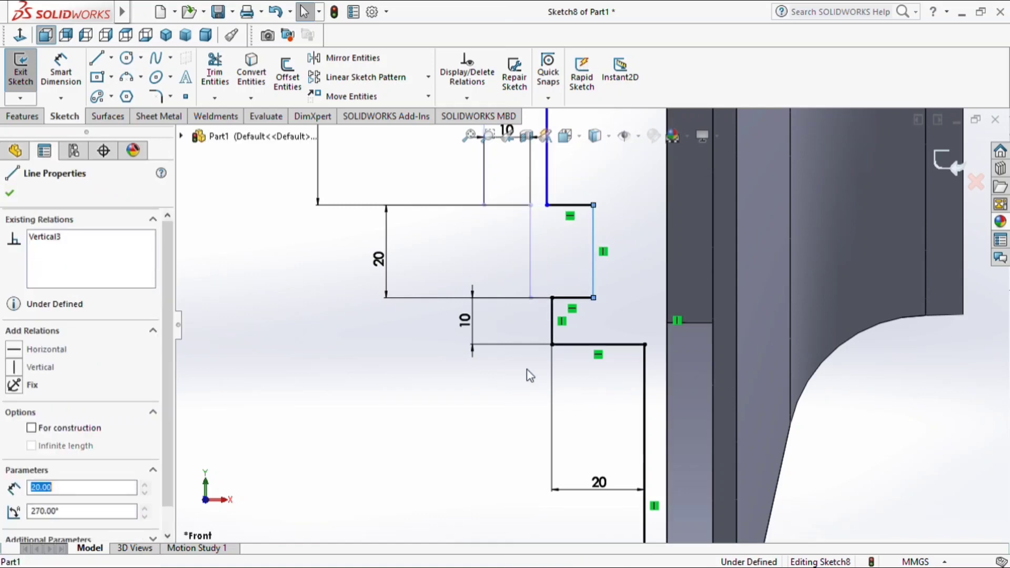
pyautogui.click(506, 380)
# Try dimensioning between the lower end of the 50 mm vertical line and the upper end of the 10 mm one, and delete that dimension
pyautogui.scroll(1, 502, 378)
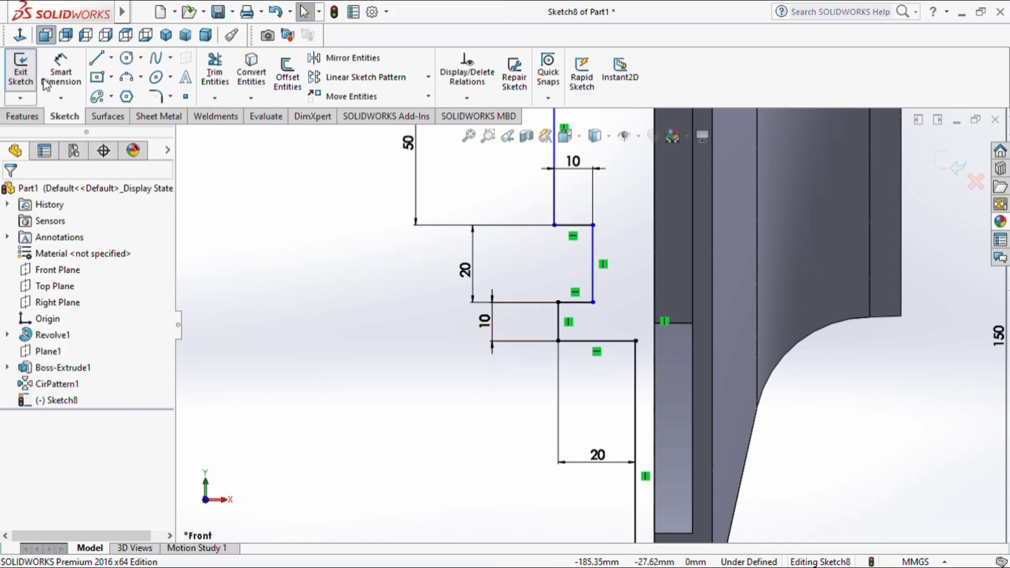
pyautogui.click(60, 68)
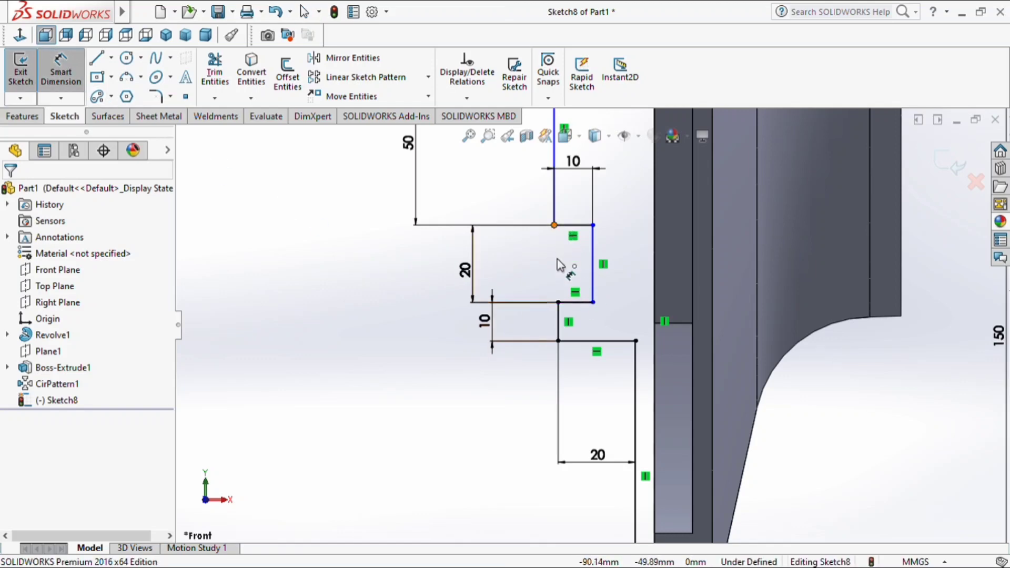
pyautogui.click(557, 302)
pyautogui.click(553, 225)
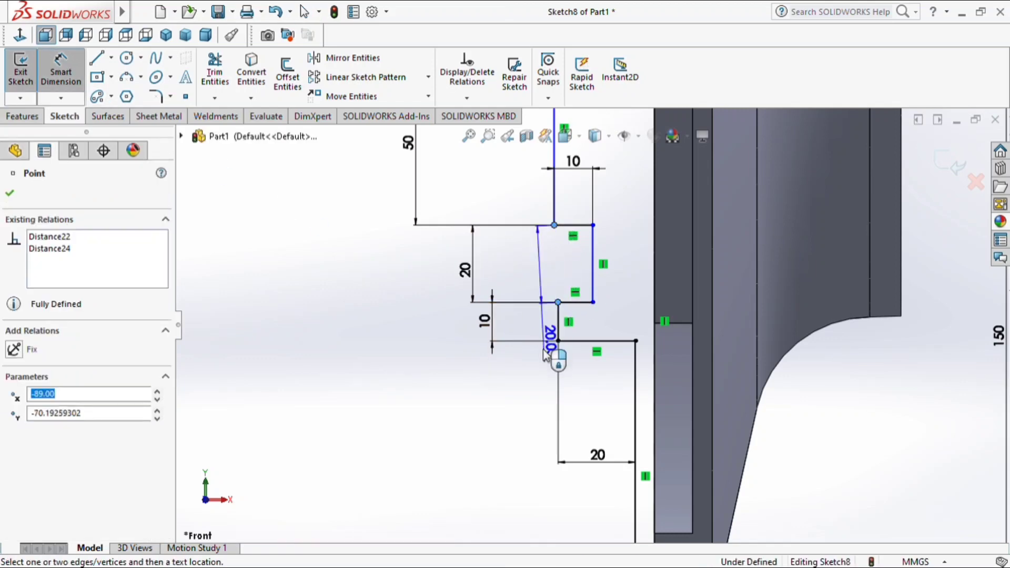
pyautogui.click(564, 384)
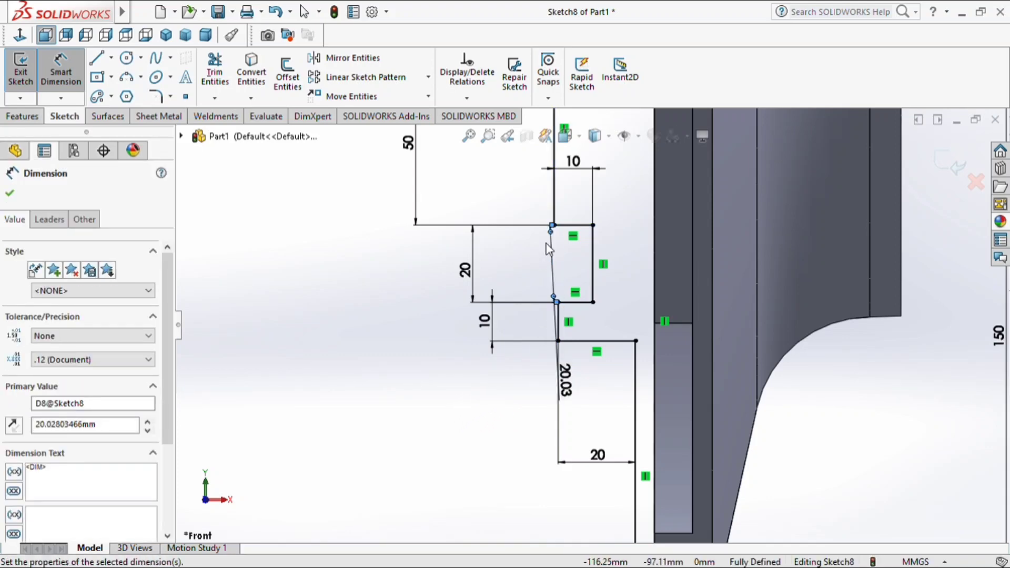
pyautogui.press('Escape')
pyautogui.press('Escape')
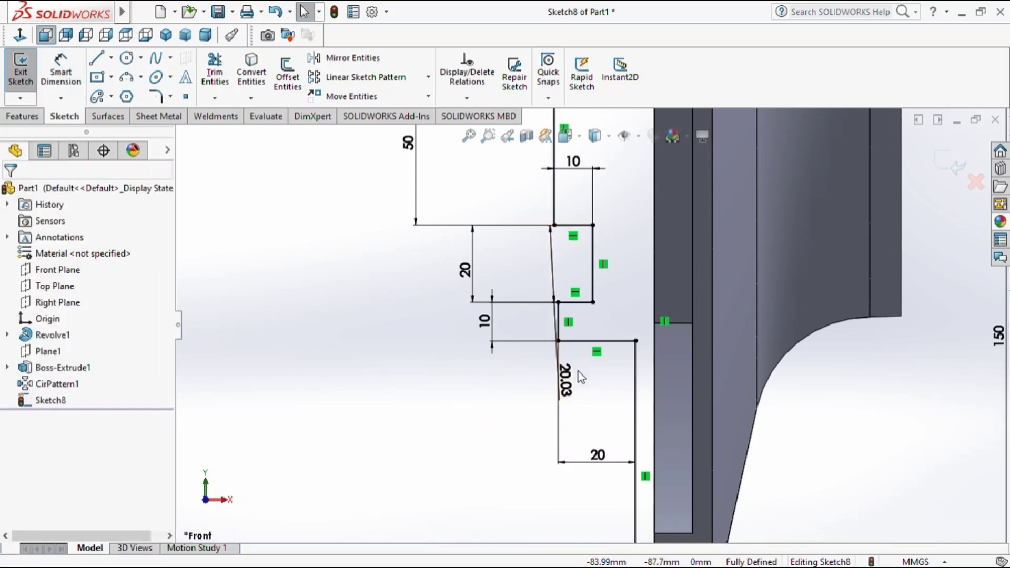
pyautogui.click(567, 384)
pyautogui.press('Delete')
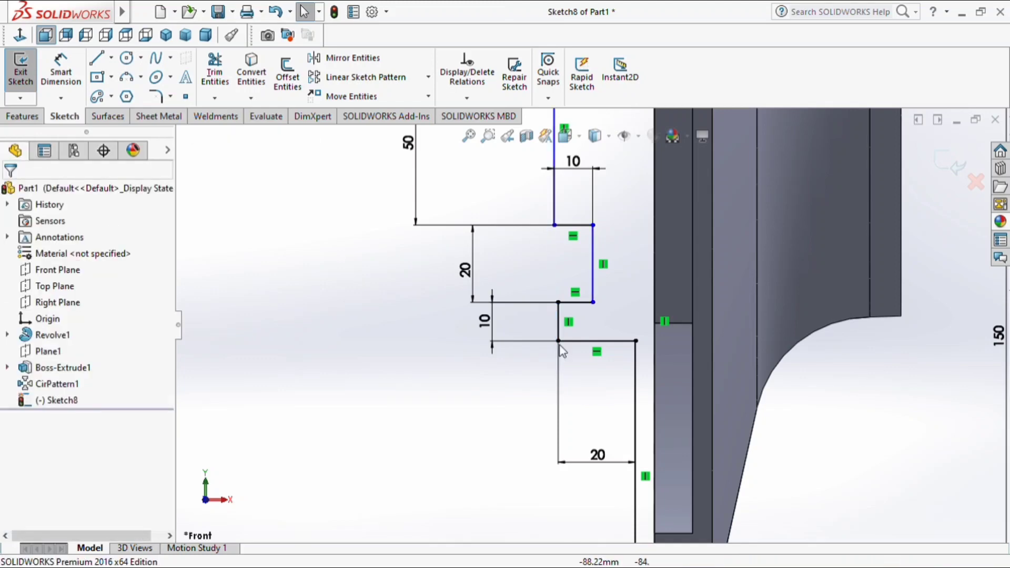
# Dimension the horizontal offset between the 50 mm vertical line and the 10 mm vertical line as 5 mm
pyautogui.moveTo(540, 210); pyautogui.dragTo(535, 210)
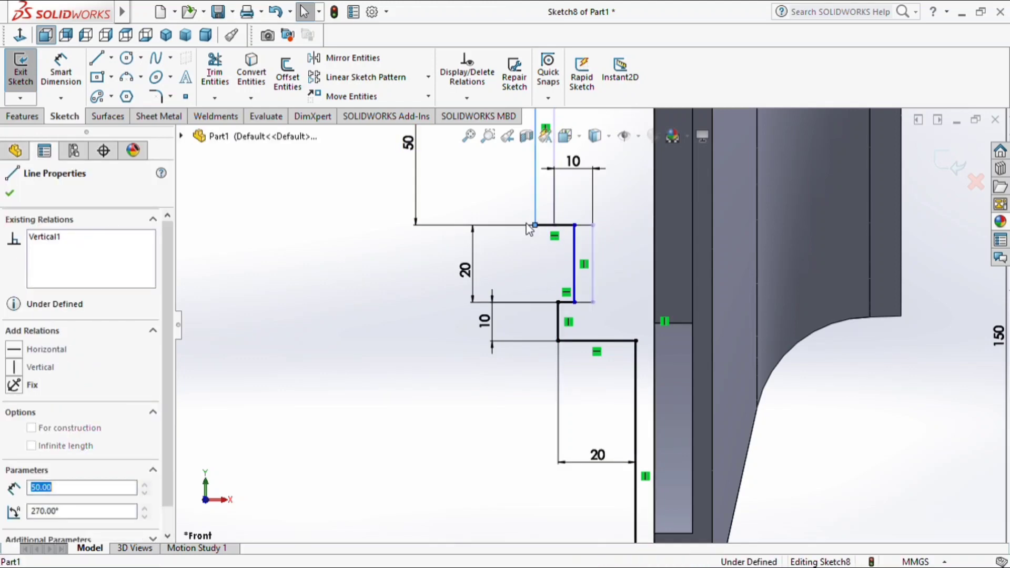
pyautogui.click(76, 72)
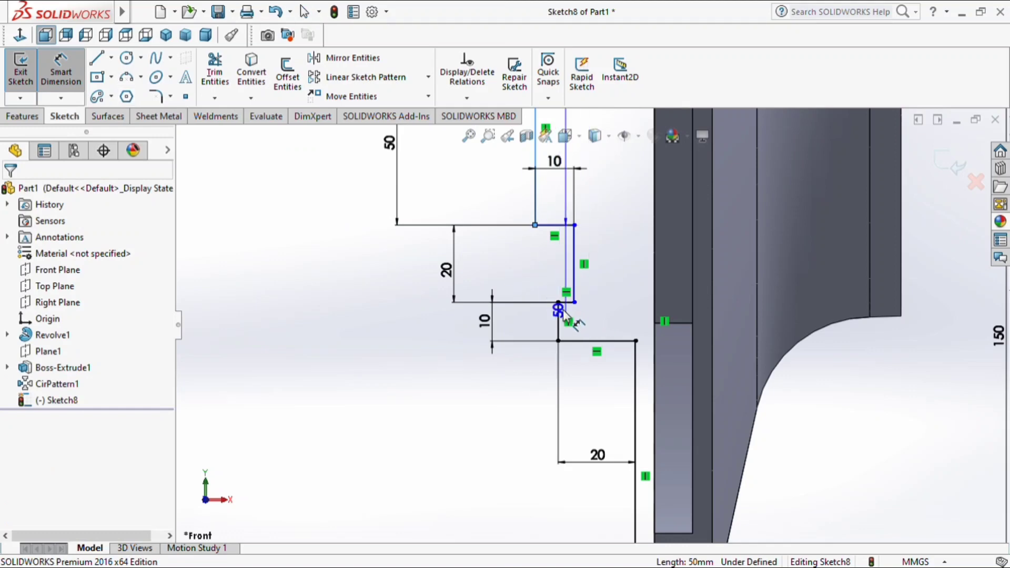
pyautogui.click(536, 371)
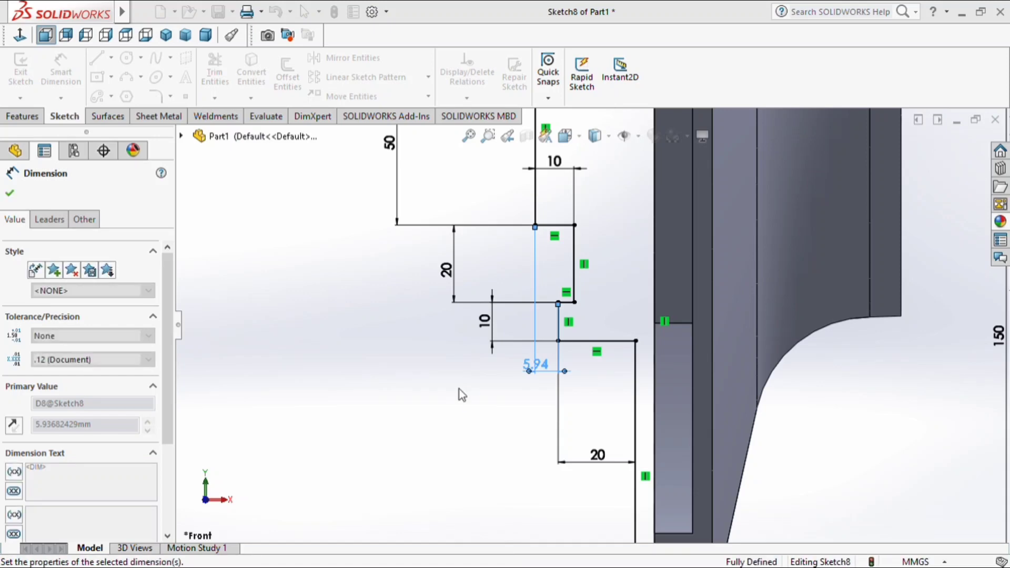
pyautogui.write('5')
pyautogui.press('Return')
pyautogui.click(459, 390)
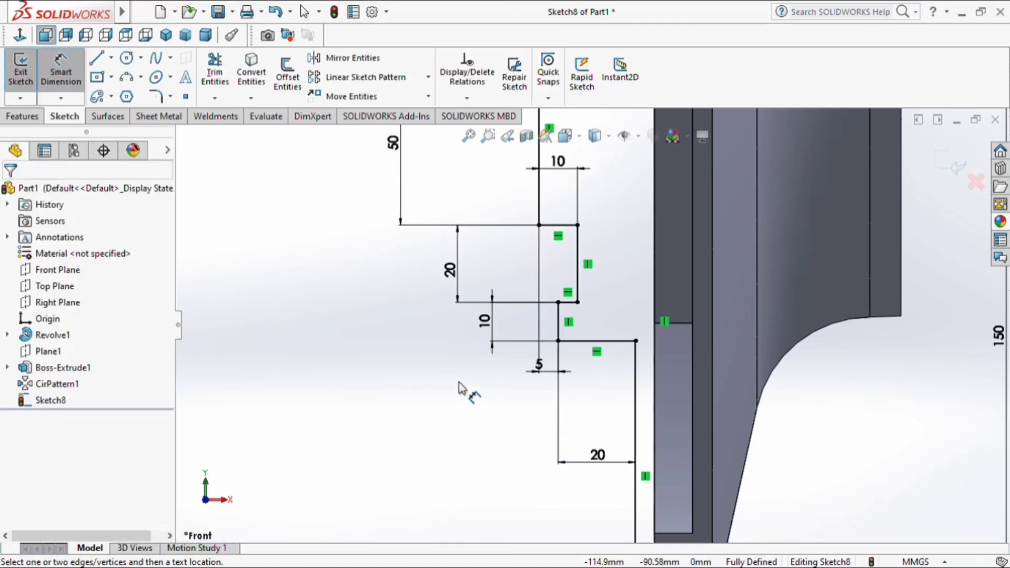
pyautogui.scroll(5, 460, 392)
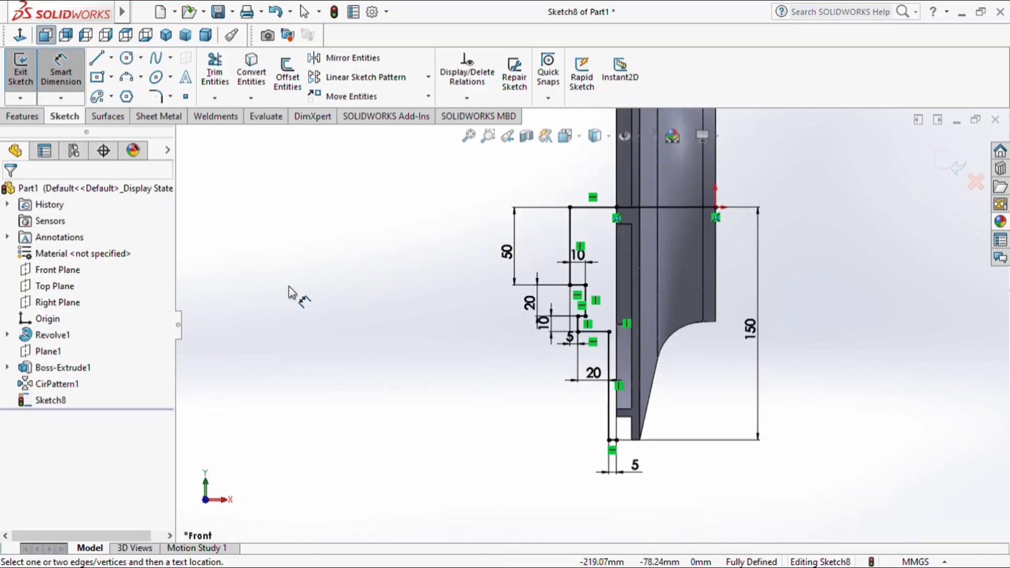
pyautogui.press('Escape')
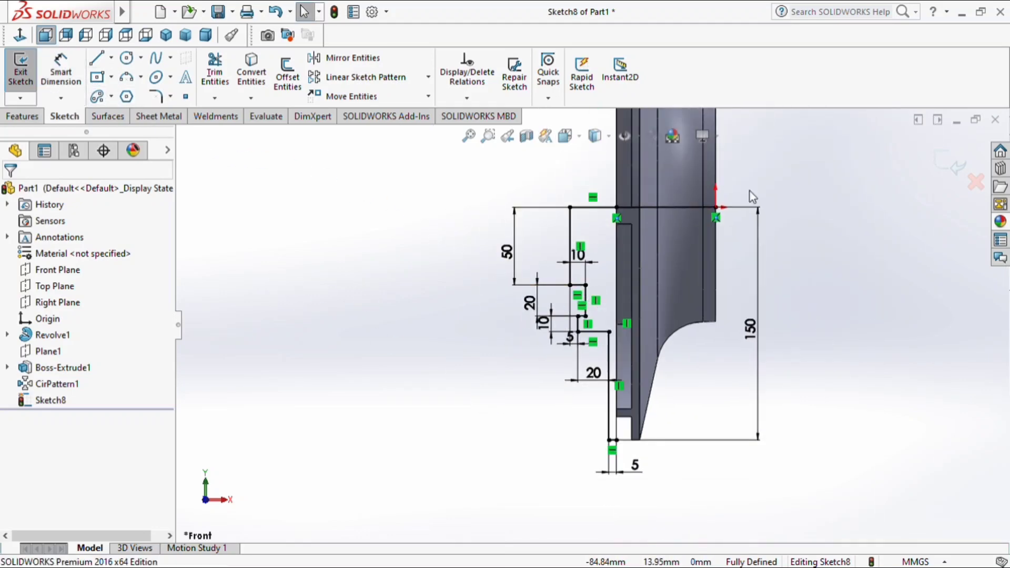
# Exit the stepped profile sketch
pyautogui.click(707, 209)
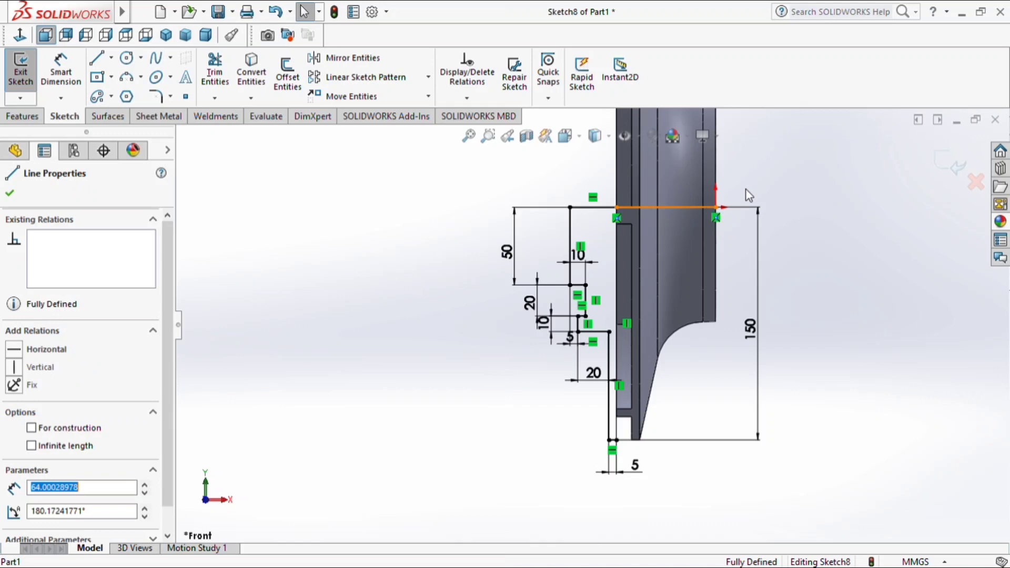
pyautogui.click(768, 167)
pyautogui.click(804, 222)
pyautogui.scroll(3, 799, 233)
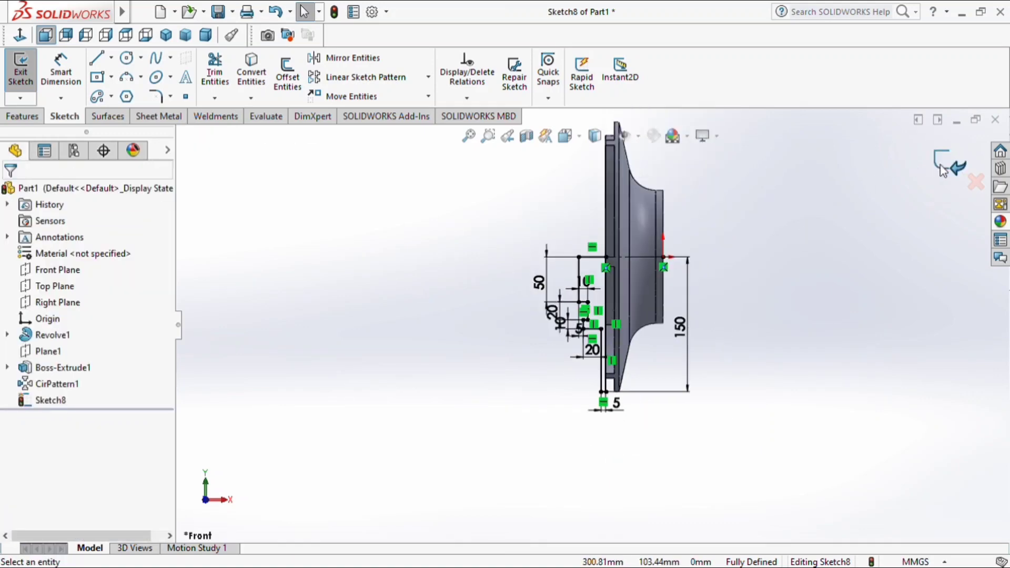
pyautogui.click(21, 71)
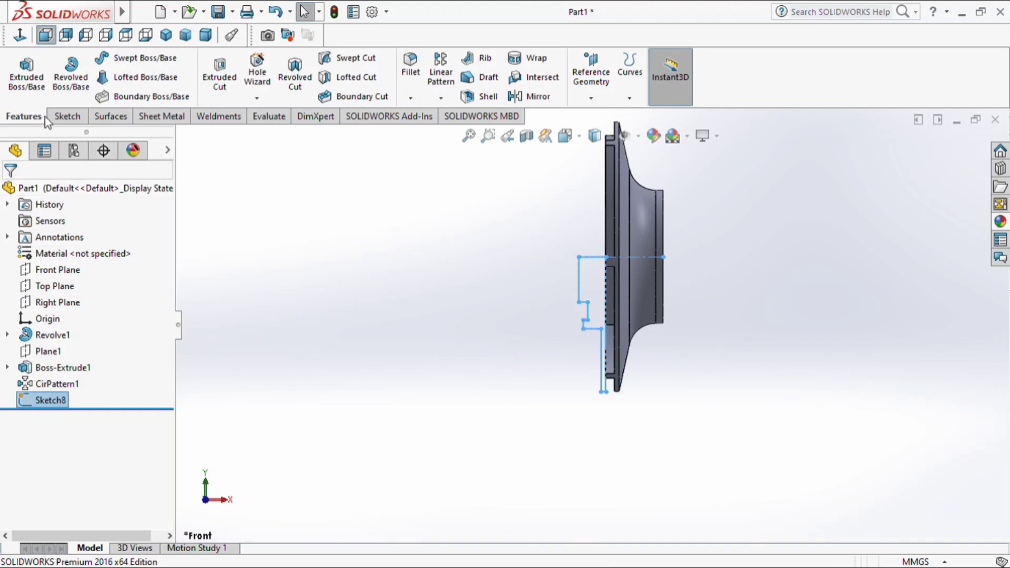
pyautogui.click(79, 74)
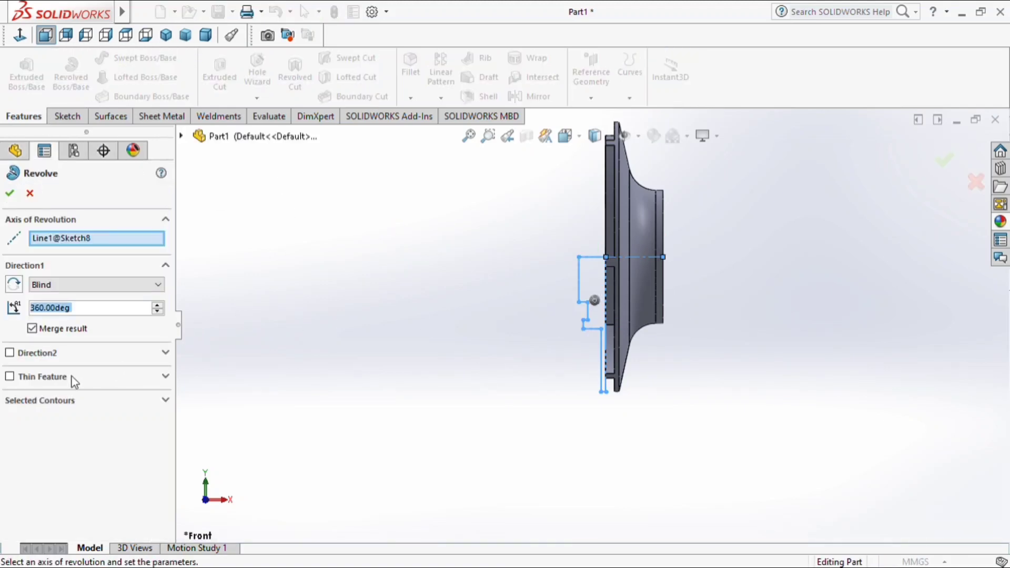
pyautogui.click(24, 401)
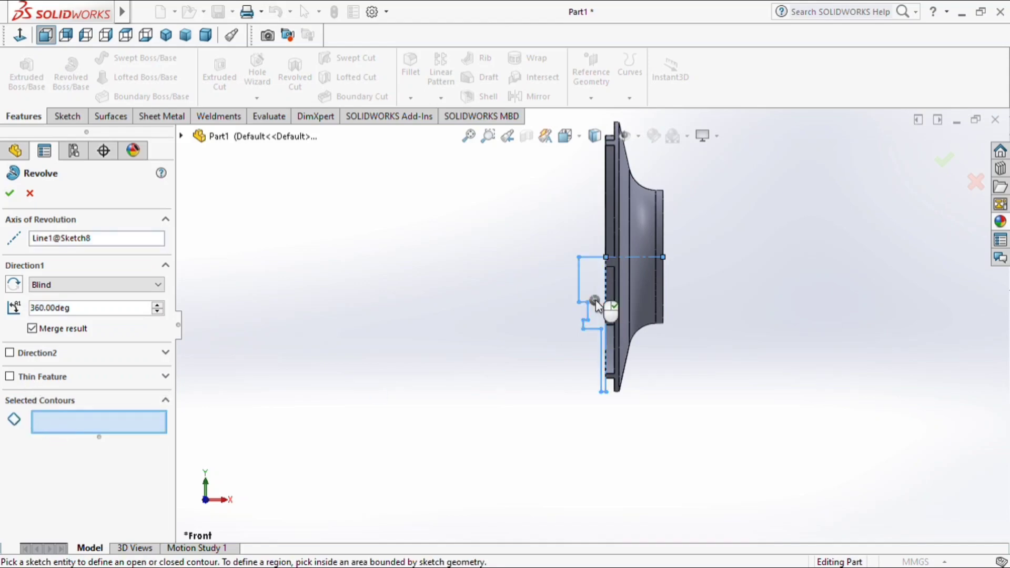
pyautogui.click(595, 292)
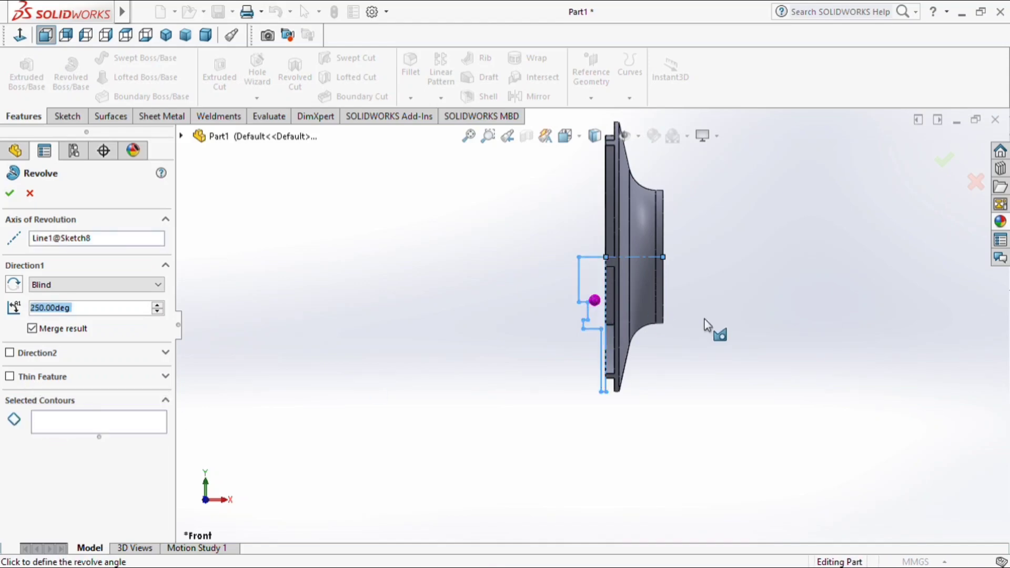
pyautogui.click(601, 279)
pyautogui.moveTo(443, 333); pyautogui.dragTo(516, 386, button='middle')
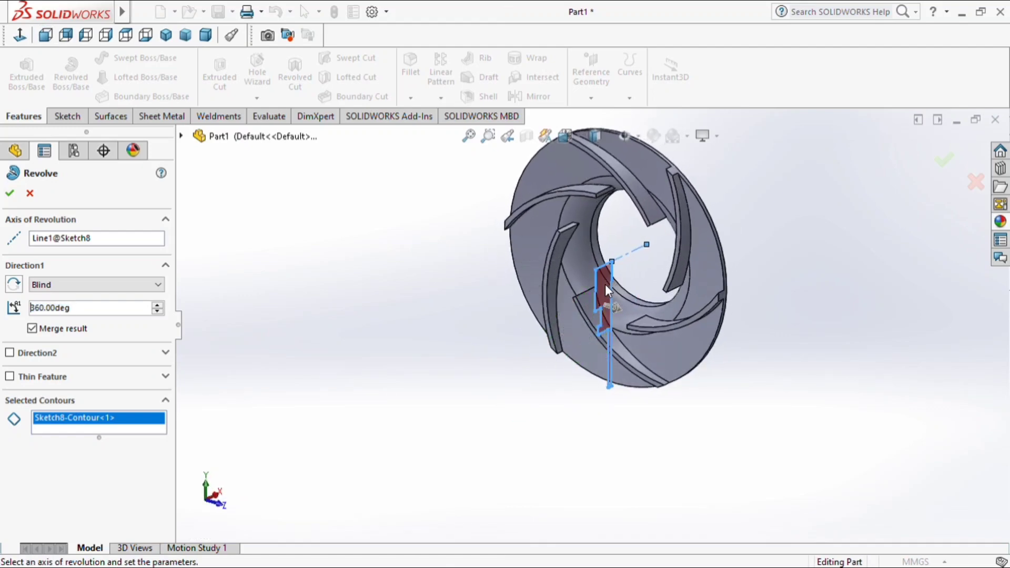
pyautogui.click(604, 284)
pyautogui.scroll(-3, 608, 352)
pyautogui.moveTo(607, 351); pyautogui.dragTo(585, 352, button='middle')
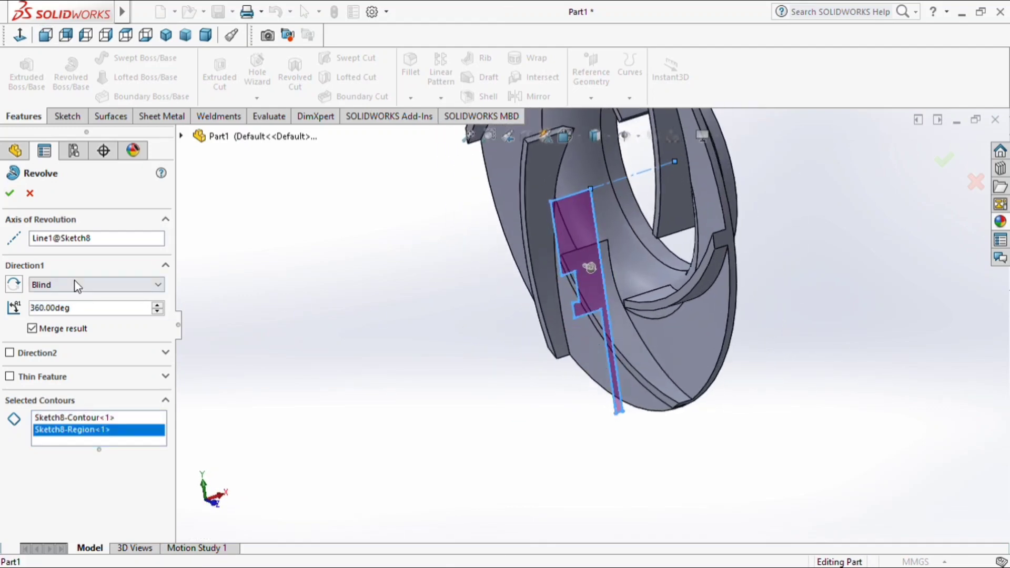
pyautogui.click(90, 244)
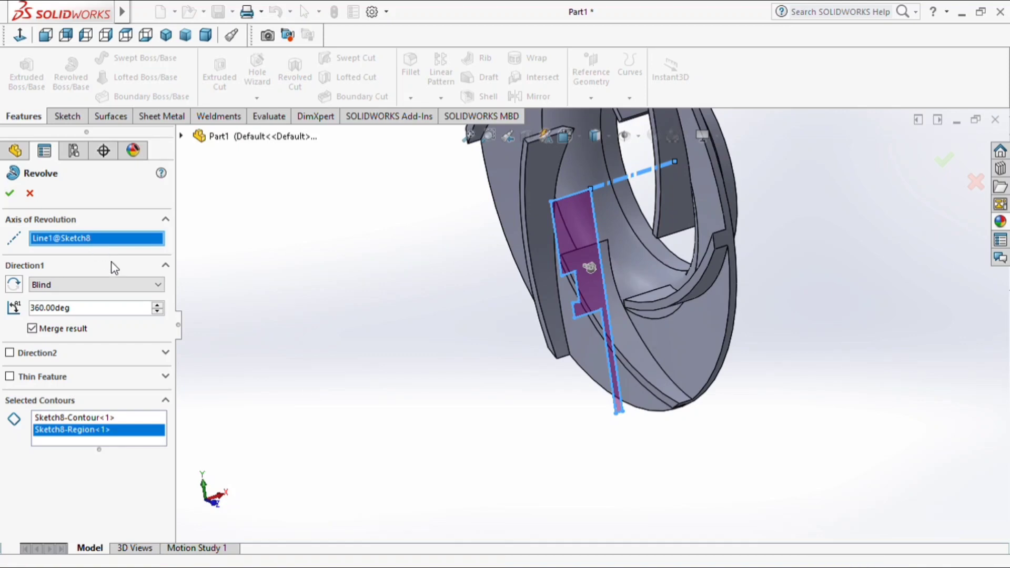
pyautogui.press('Delete')
pyautogui.click(629, 180)
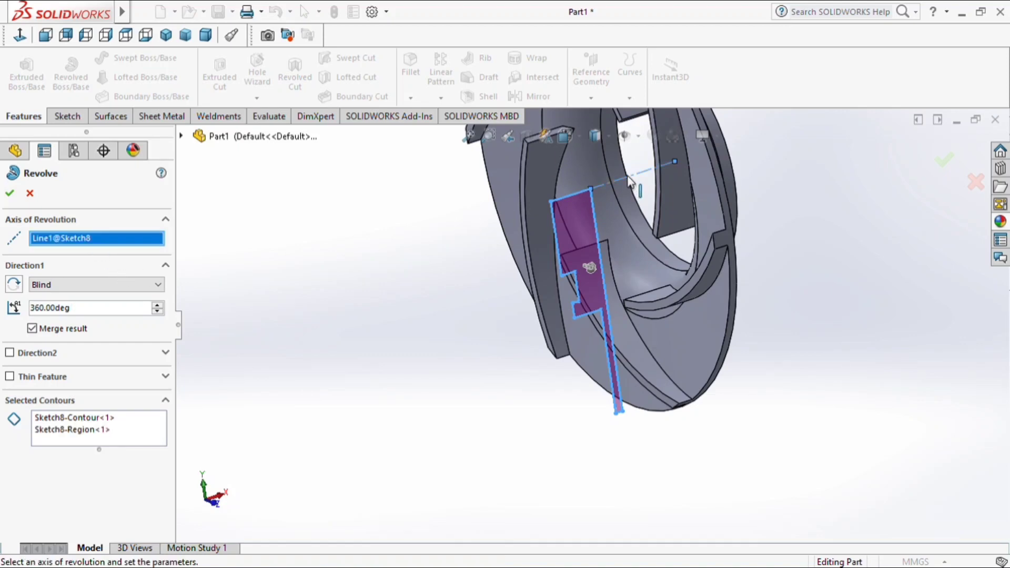
pyautogui.scroll(4, 477, 295)
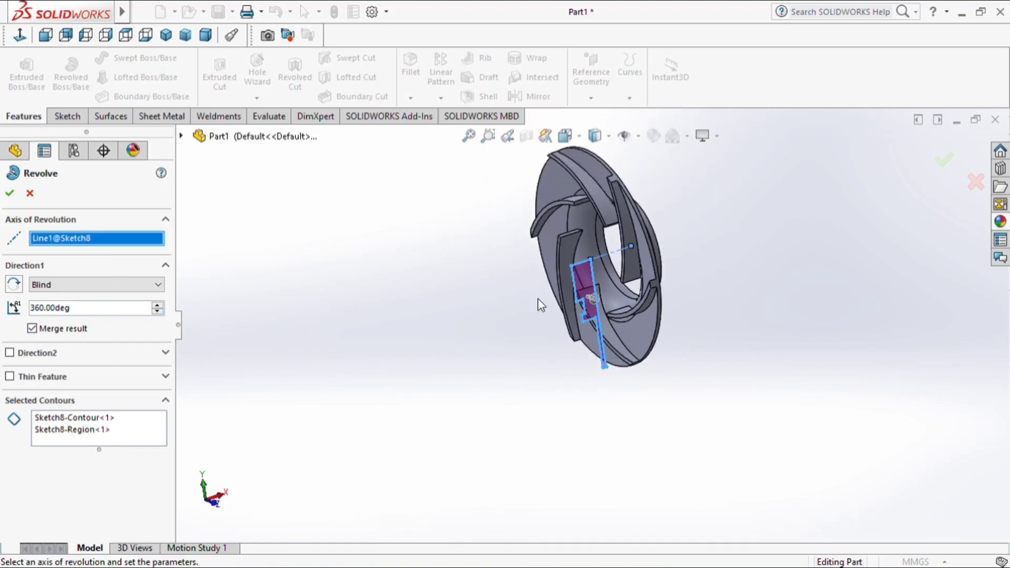
pyautogui.scroll(-5, 606, 323)
pyautogui.scroll(-1, 315, 440)
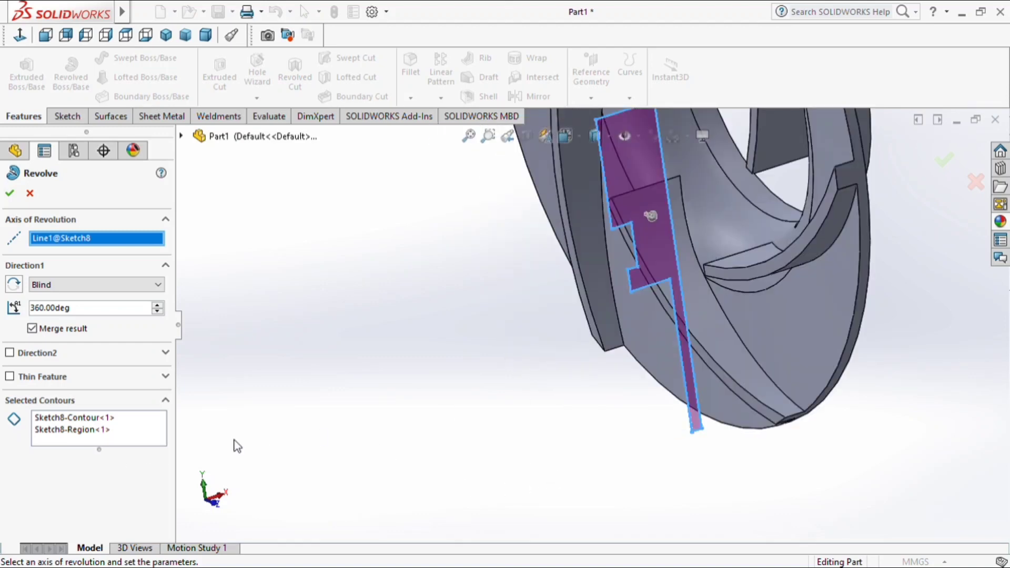
pyautogui.click(66, 434)
pyautogui.click(74, 420)
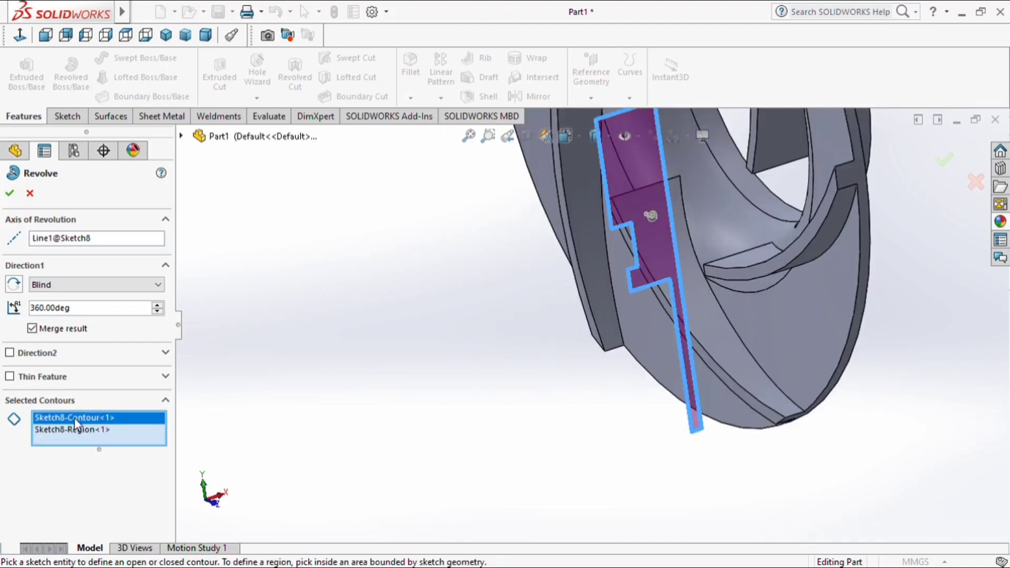
pyautogui.rightClick(74, 421)
pyautogui.click(110, 441)
pyautogui.scroll(3, 439, 367)
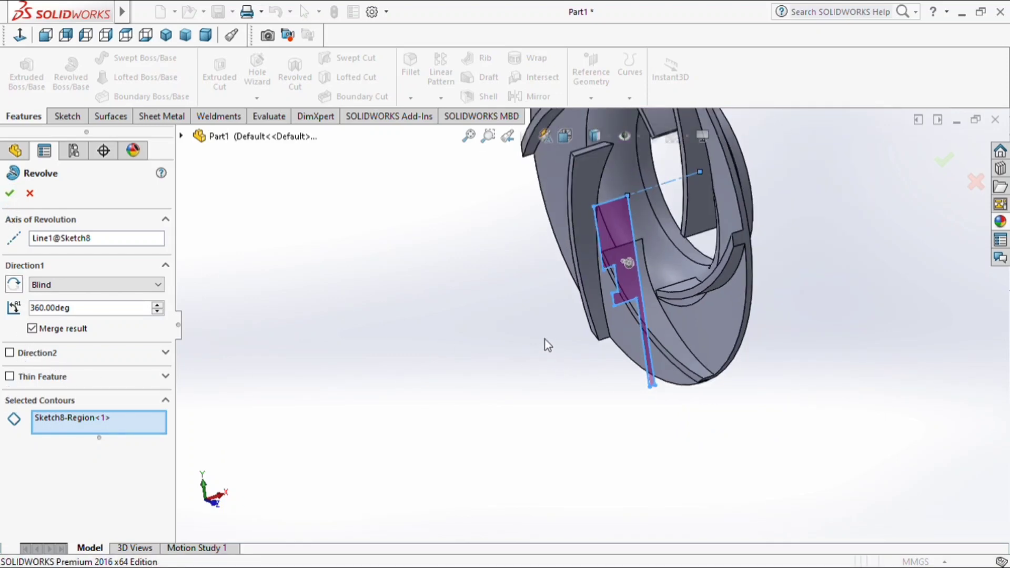
pyautogui.press('Escape')
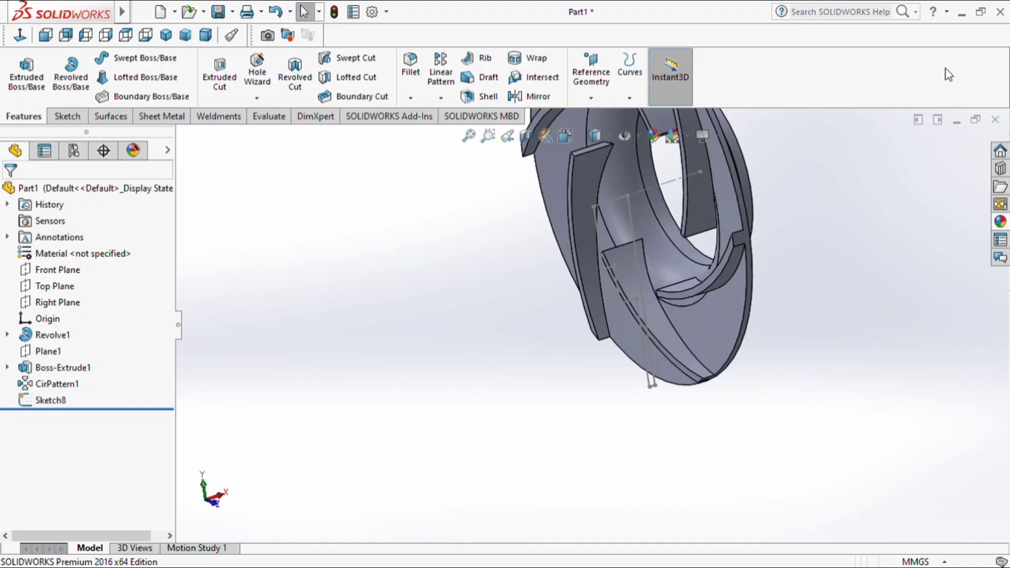
# Revolve the stepped profile 360° about its 30 mm horizontal line, merging the result with the impeller body
pyautogui.hotkey('ctrl', '1')
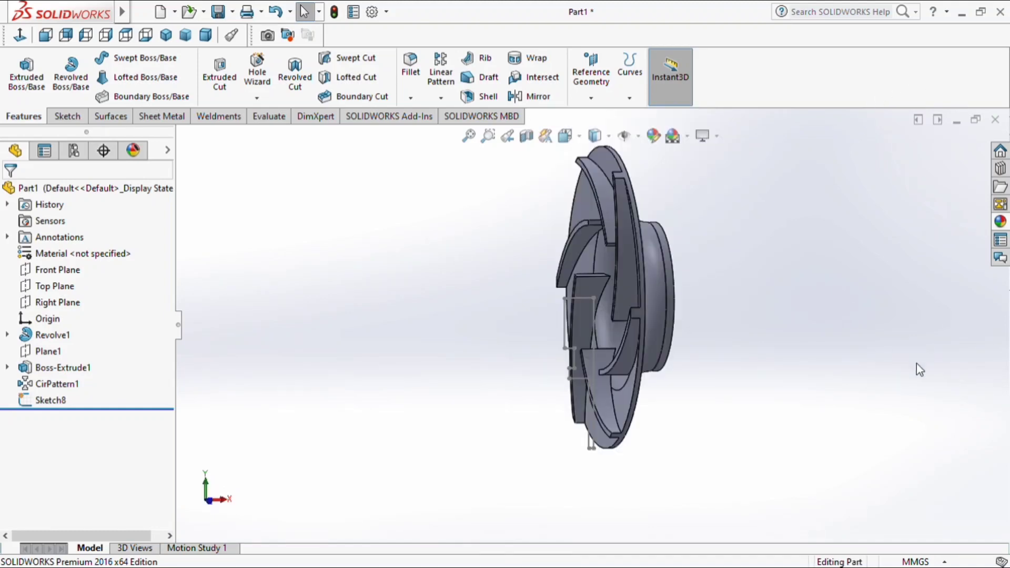
pyautogui.moveTo(925, 371); pyautogui.dragTo(951, 419, button='middle')
pyautogui.moveTo(512, 370); pyautogui.dragTo(709, 258, button='middle')
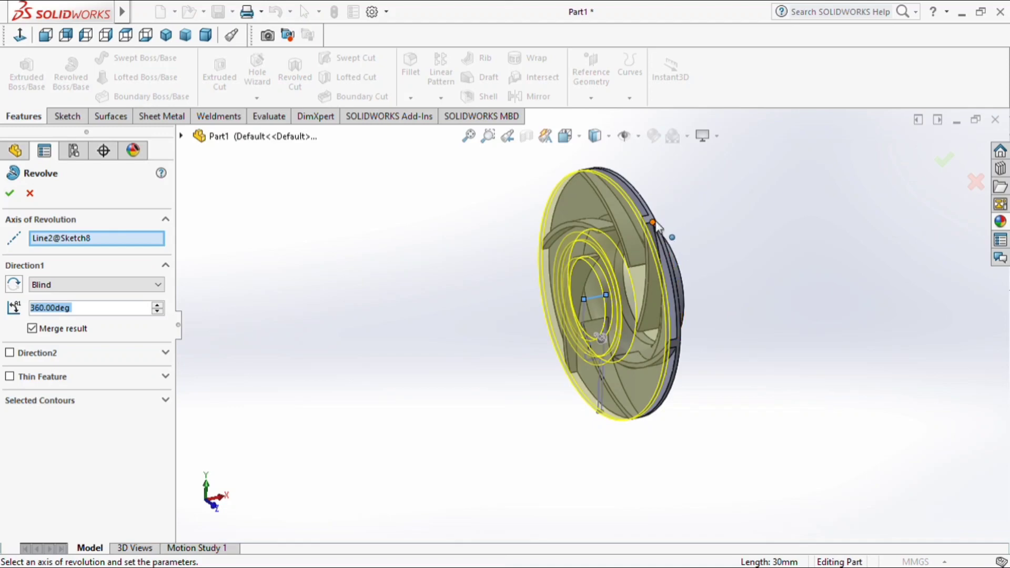
pyautogui.moveTo(658, 225); pyautogui.dragTo(541, 208, button='middle')
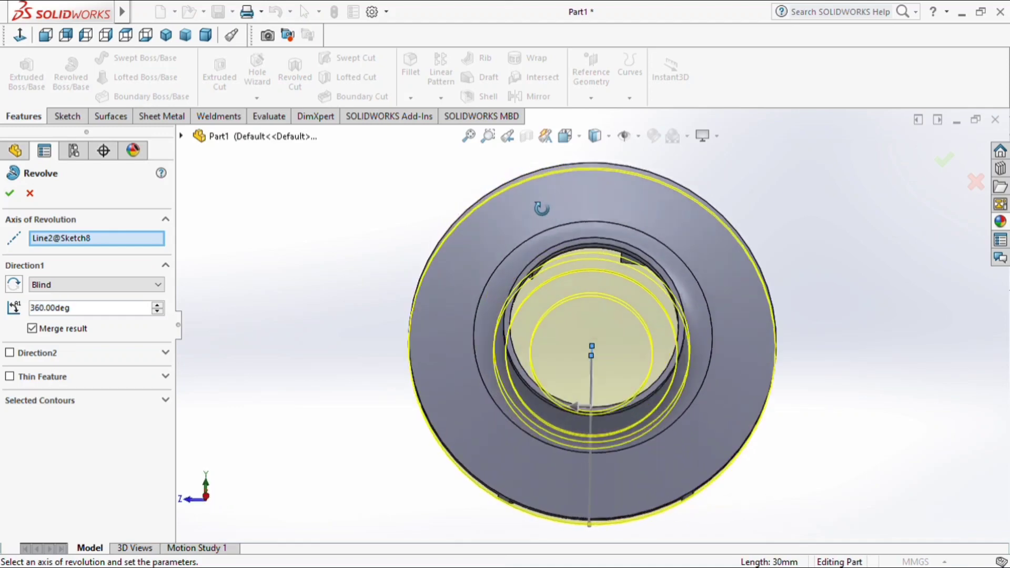
pyautogui.click(10, 194)
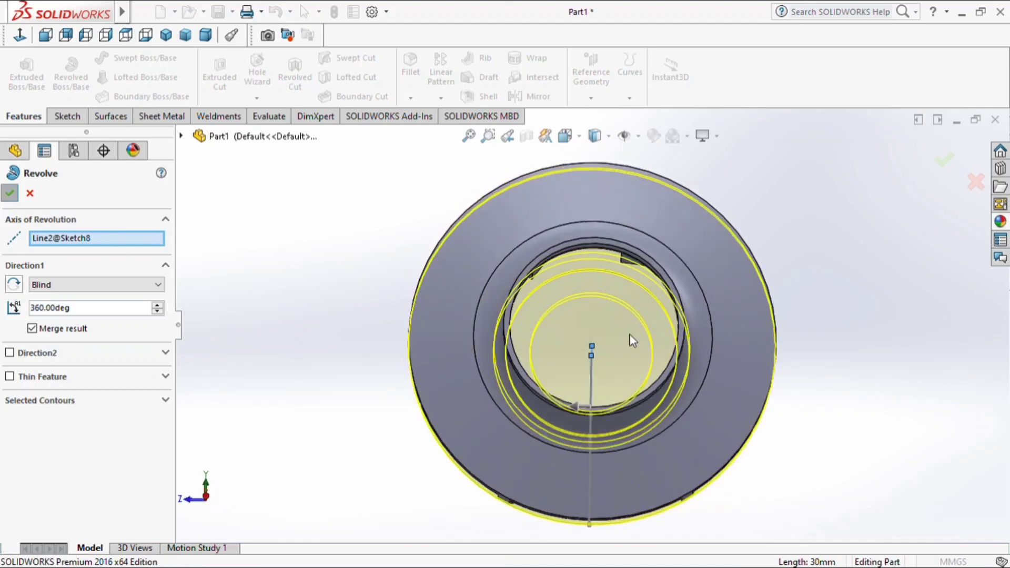
pyautogui.click(814, 378)
# Start a new sketch on the central circular end face of the revolved hub
pyautogui.scroll(3, 814, 378)
pyautogui.moveTo(814, 378)
pyautogui.mouseDown(button='middle')
pyautogui.moveTo(703, 243)
pyautogui.moveTo(580, 334)
pyautogui.moveTo(585, 361)
pyautogui.mouseUp(button='middle')
pyautogui.click(586, 360)
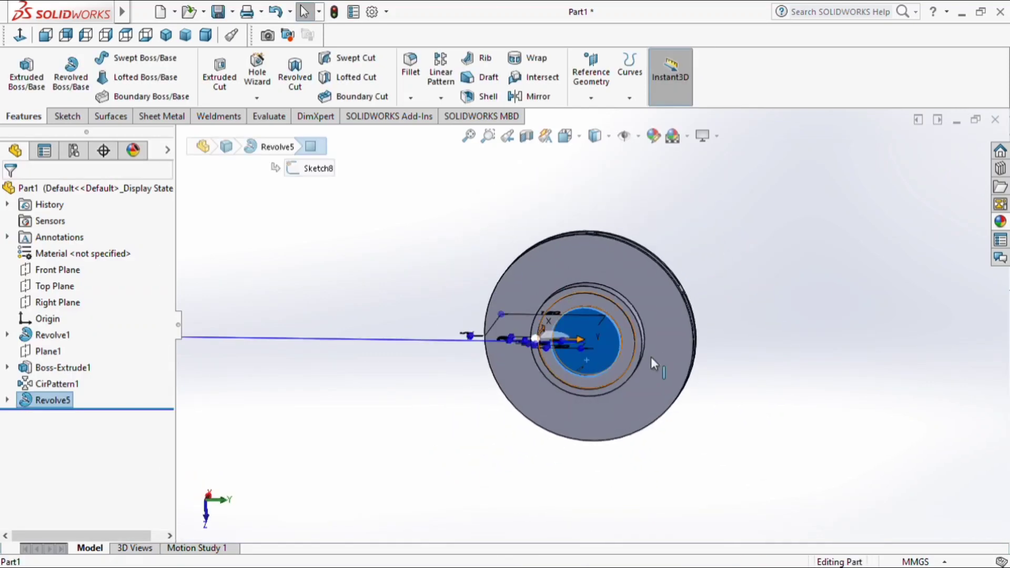
pyautogui.click(650, 322)
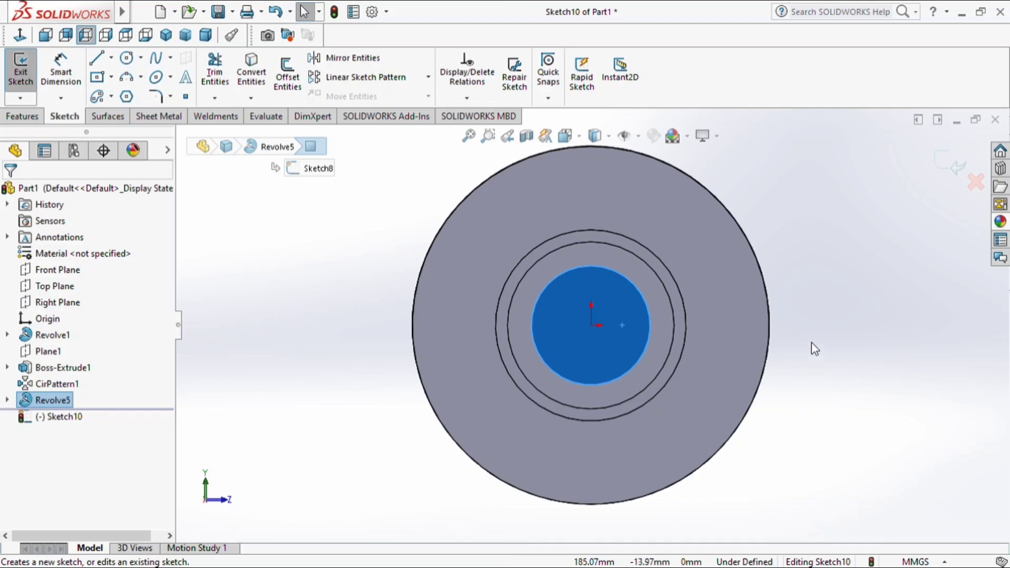
pyautogui.click(818, 367)
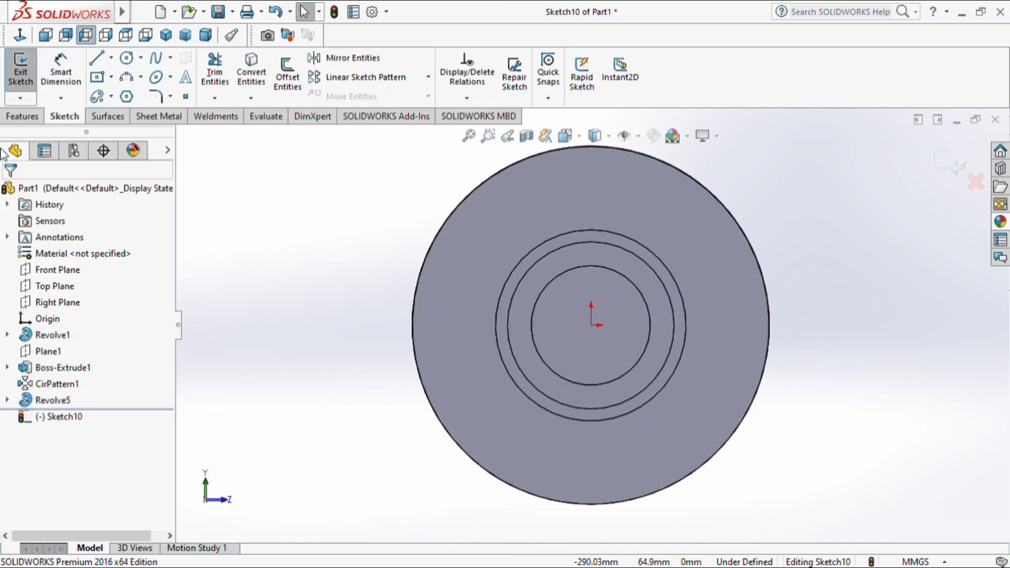
# Sketch two concentric circles centred on the origin with diameters of 55 mm and 35 mm
pyautogui.click(131, 58)
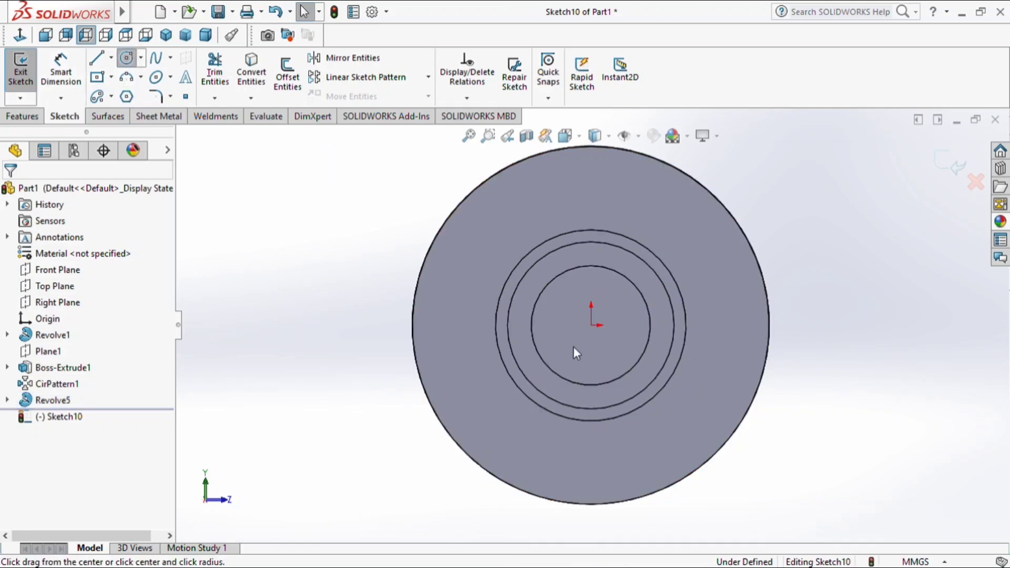
pyautogui.click(591, 325)
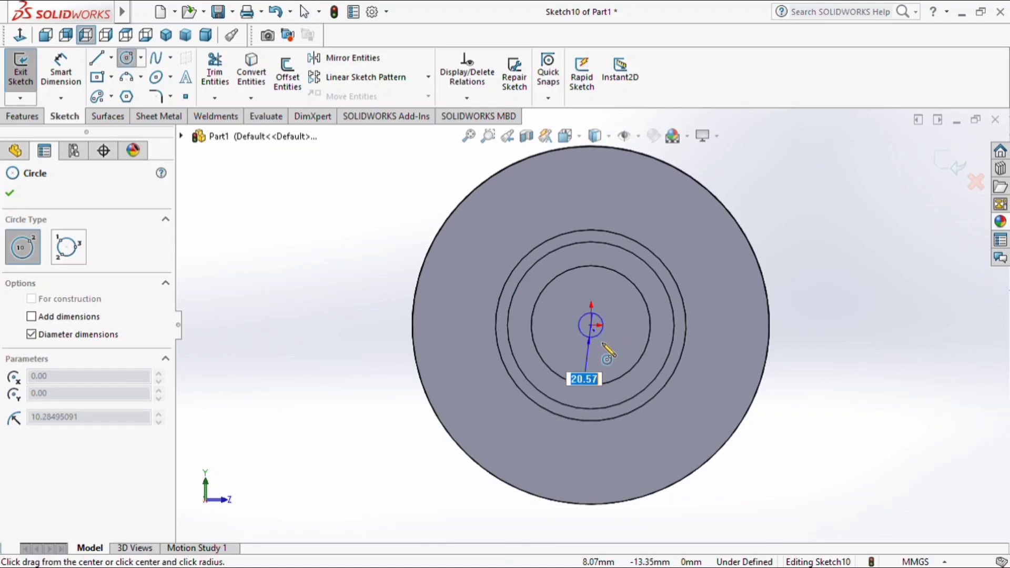
pyautogui.click(623, 377)
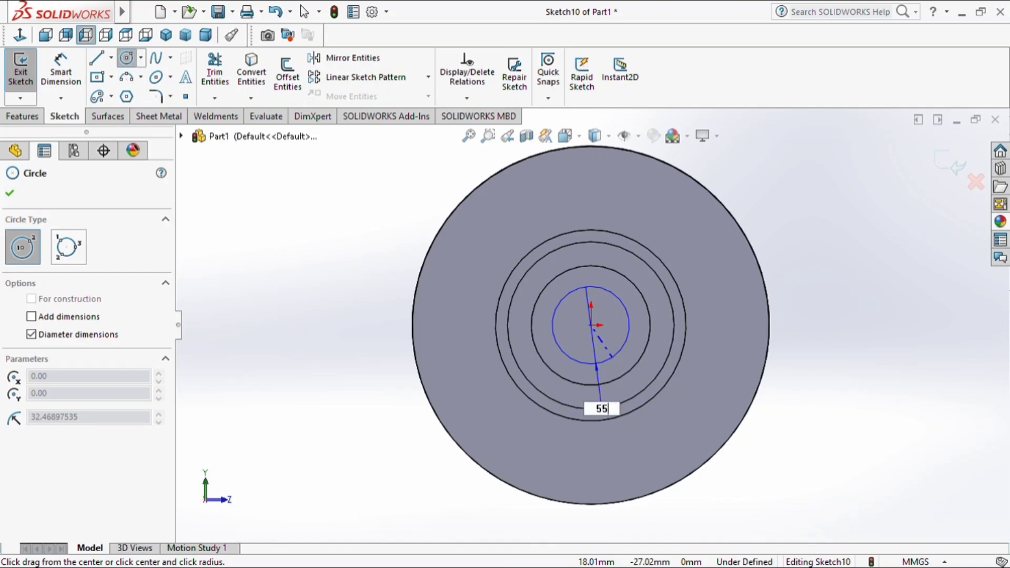
pyautogui.press('Return')
pyautogui.click(591, 324)
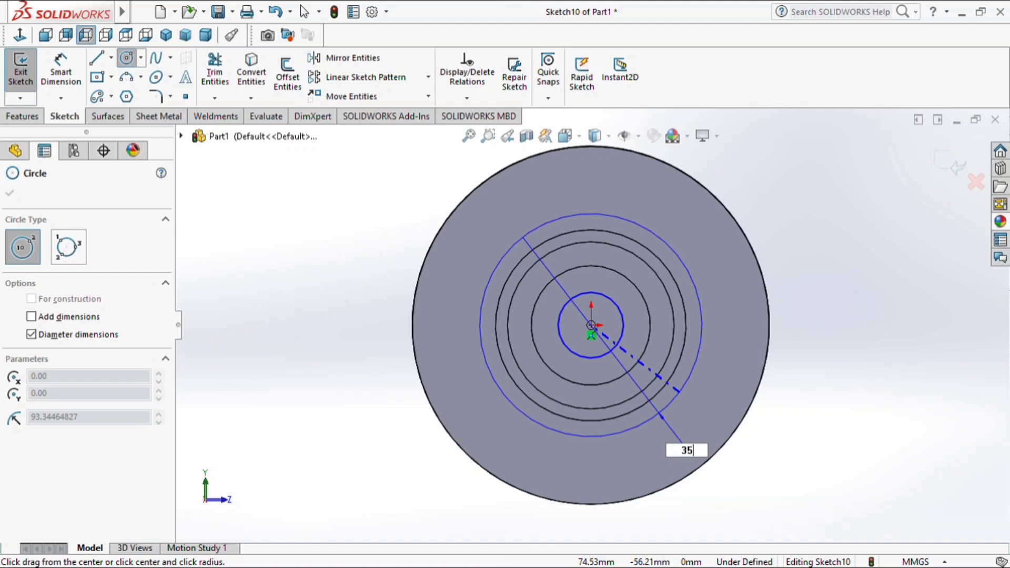
pyautogui.write('35')
pyautogui.press('Return')
pyautogui.click(808, 395)
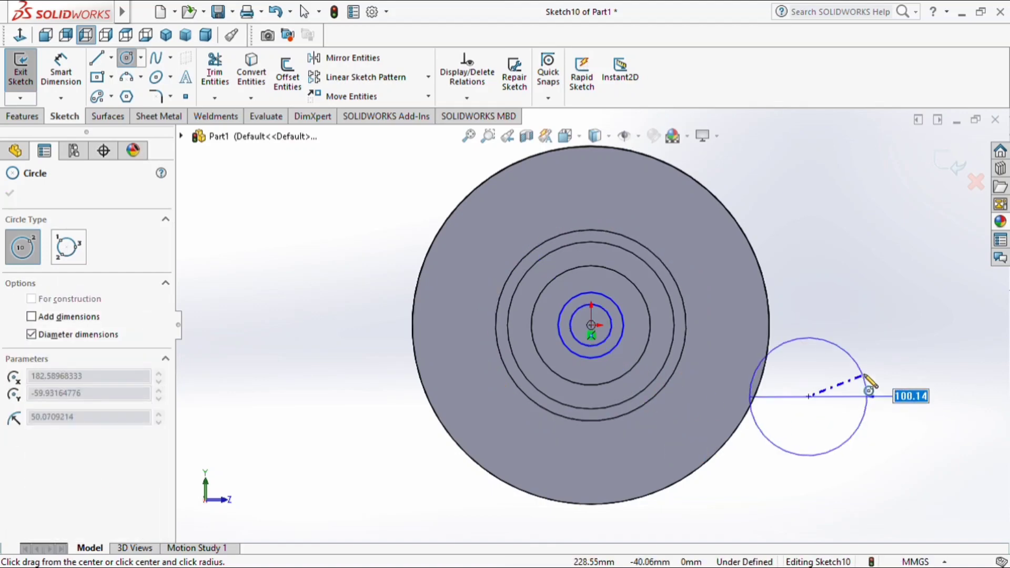
pyautogui.press('Escape')
# Dimension the two concentric circles on the hub face with diameters of 55 mm and 35 mm
pyautogui.click(60, 71)
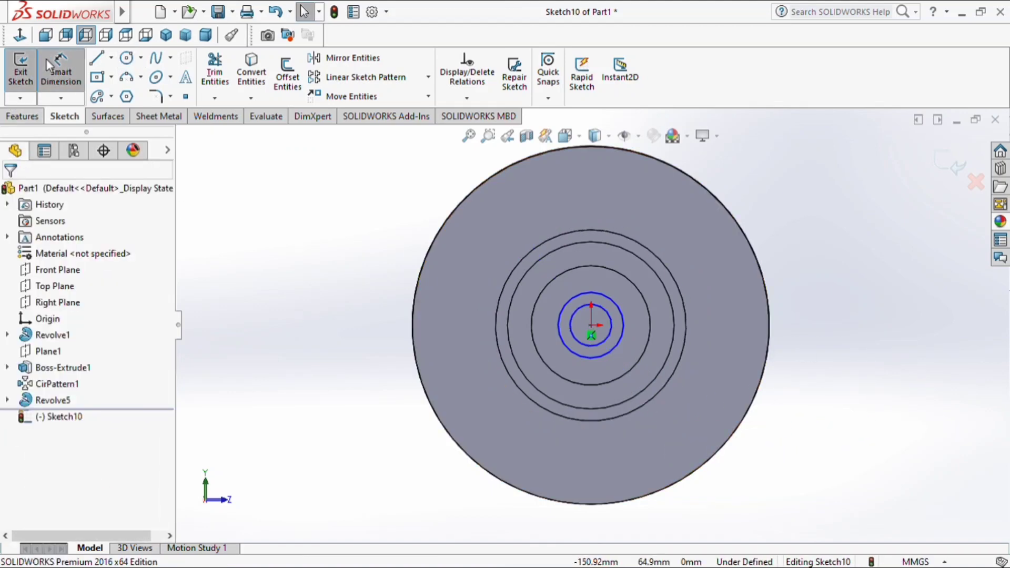
pyautogui.click(707, 353)
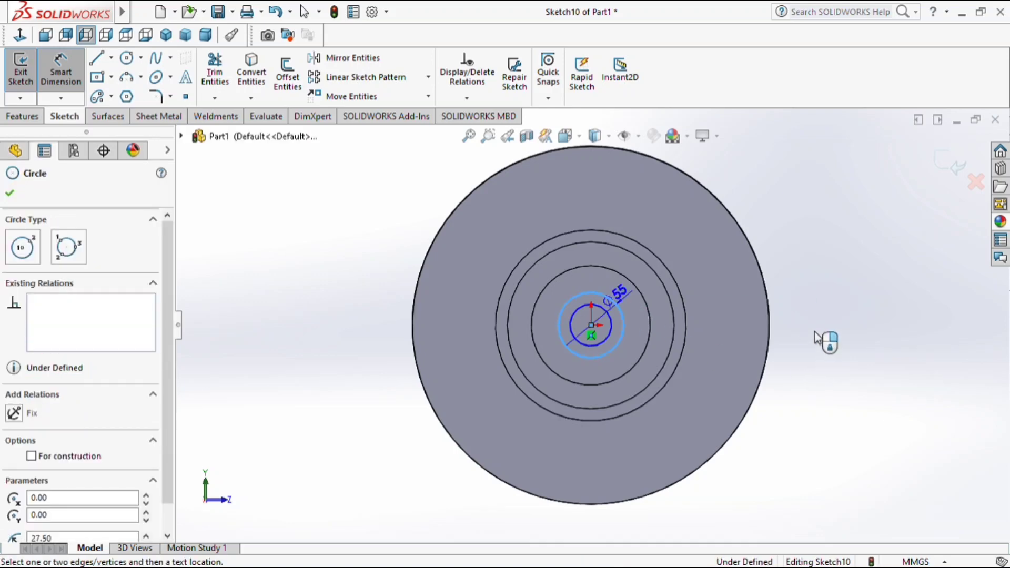
pyautogui.click(752, 337)
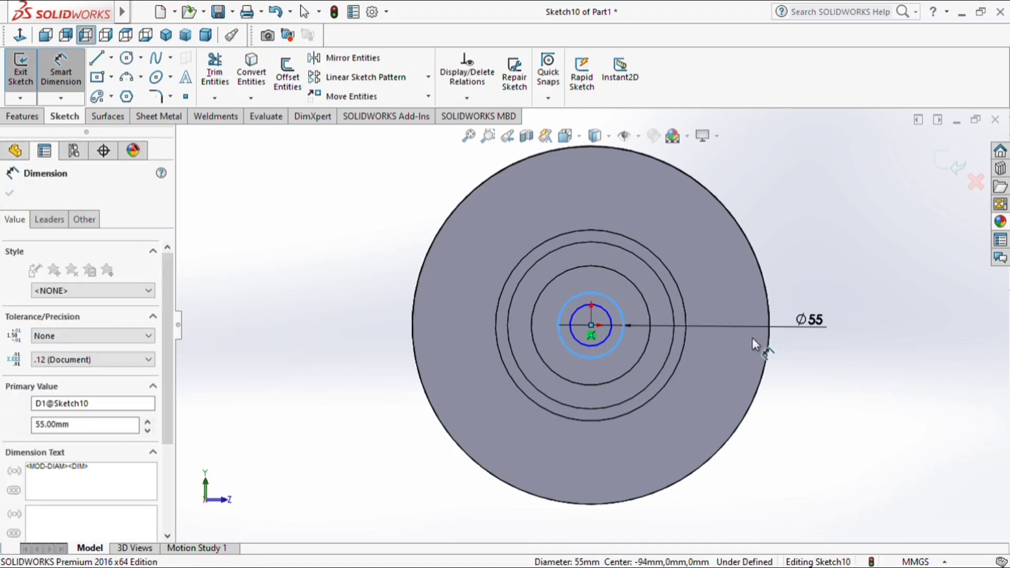
pyautogui.press('Return')
pyautogui.click(609, 319)
pyautogui.click(374, 331)
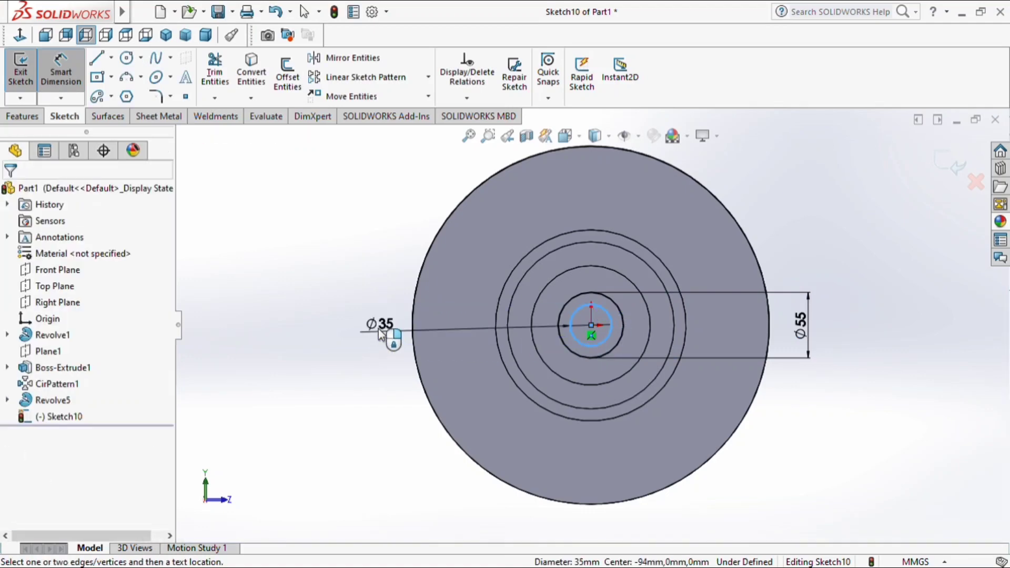
pyautogui.press('Return')
pyautogui.press('Escape')
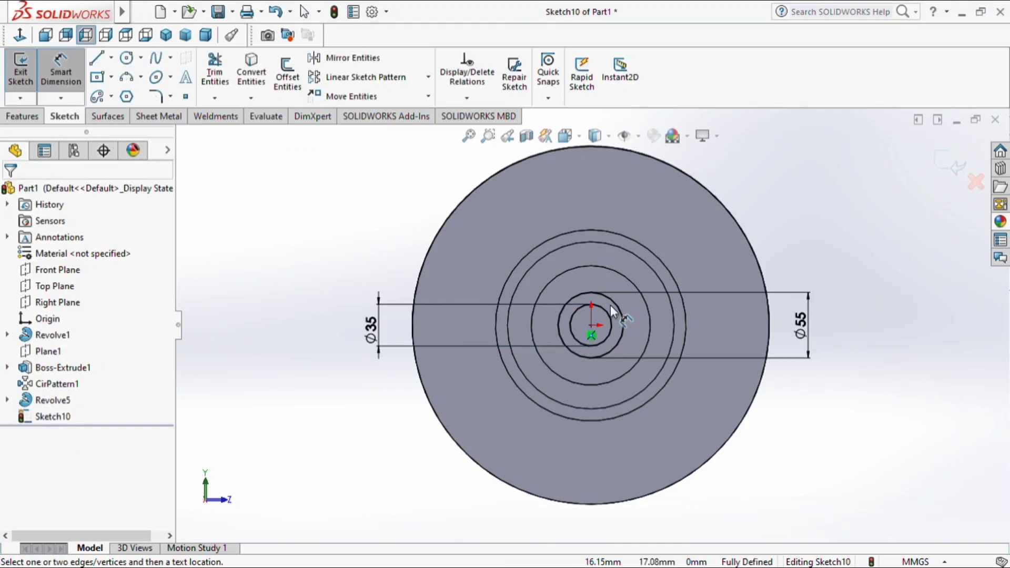
pyautogui.scroll(5, 610, 305)
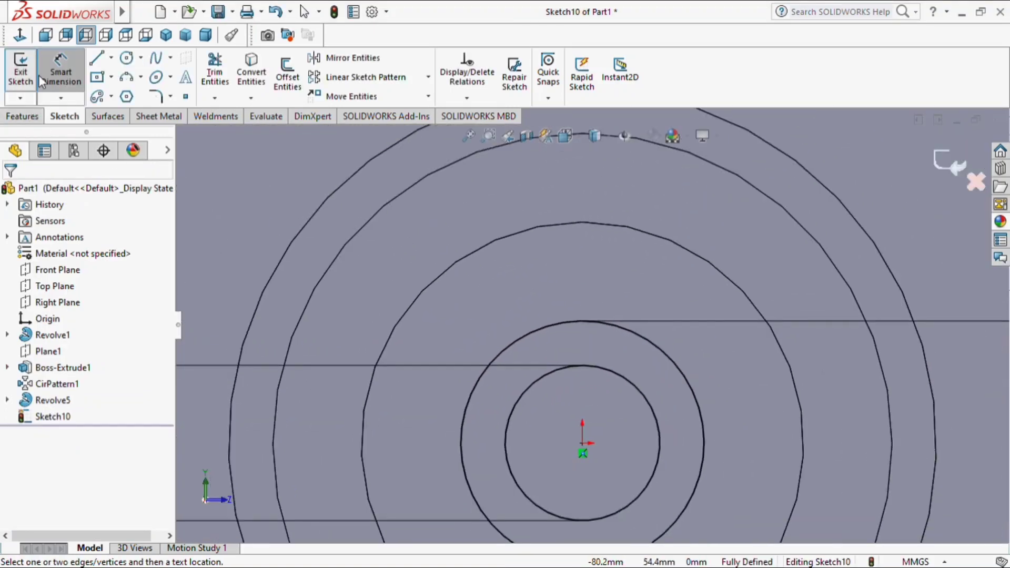
pyautogui.press('Escape')
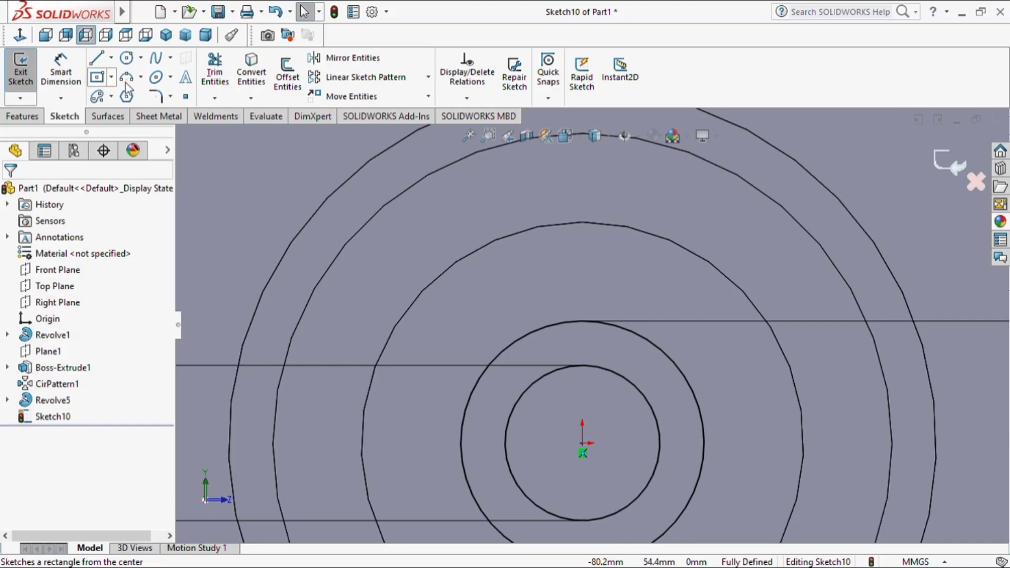
# Sketch a centre rectangle about 10 mm wide and 5.2 mm high, centred on the topmost point of the 35 mm circle
pyautogui.click(98, 78)
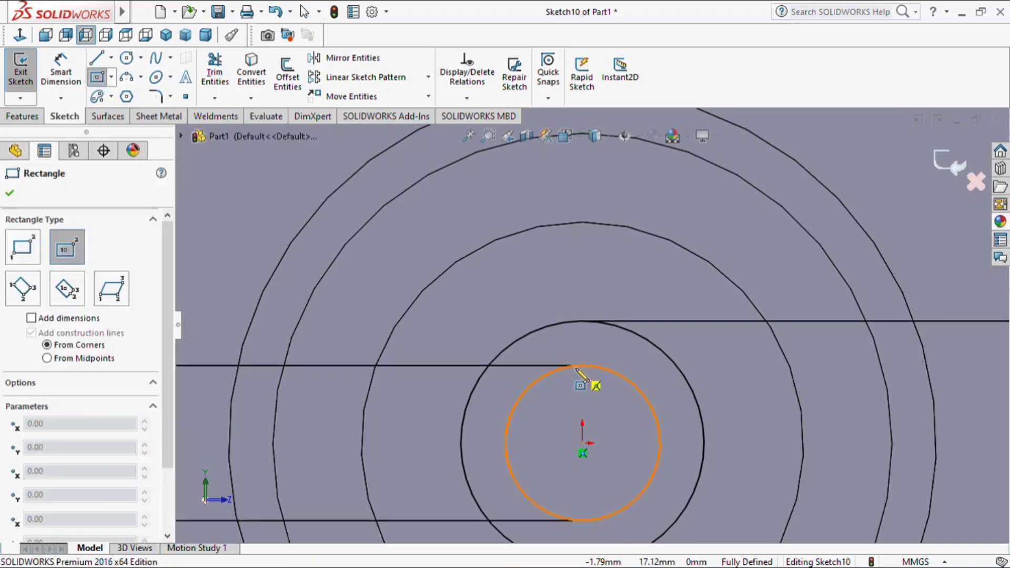
pyautogui.scroll(4, 580, 374)
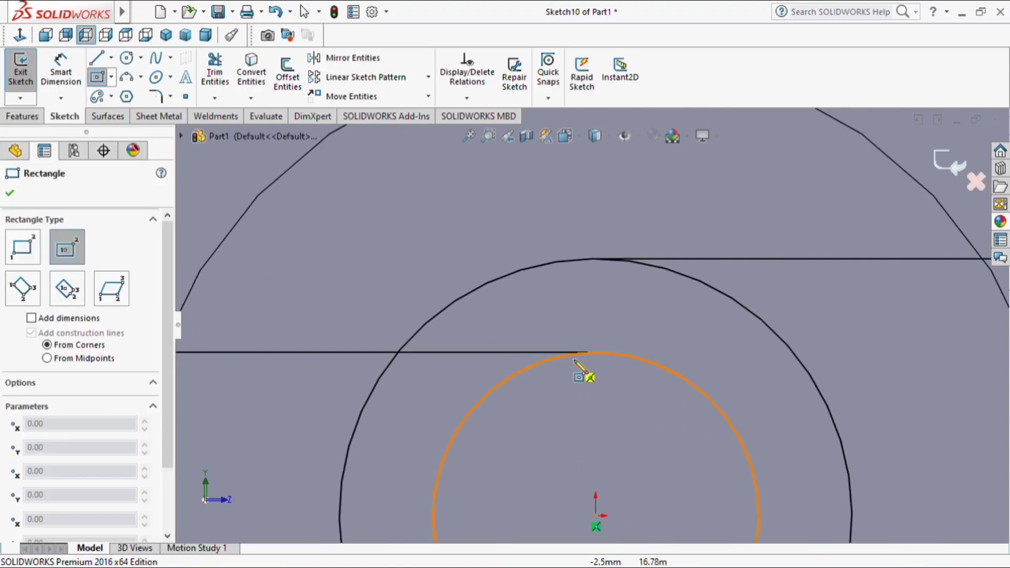
pyautogui.click(596, 352)
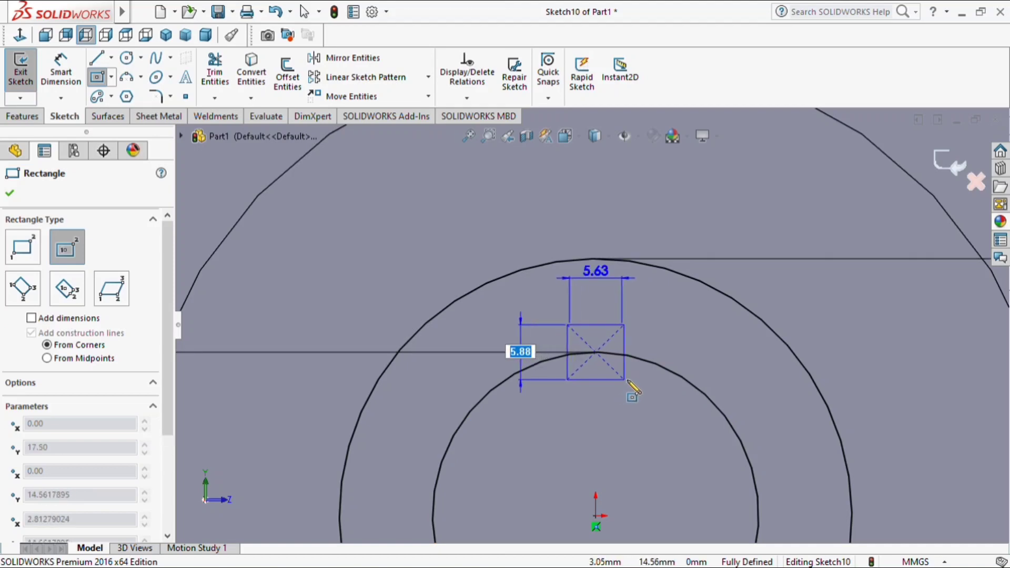
pyautogui.click(643, 377)
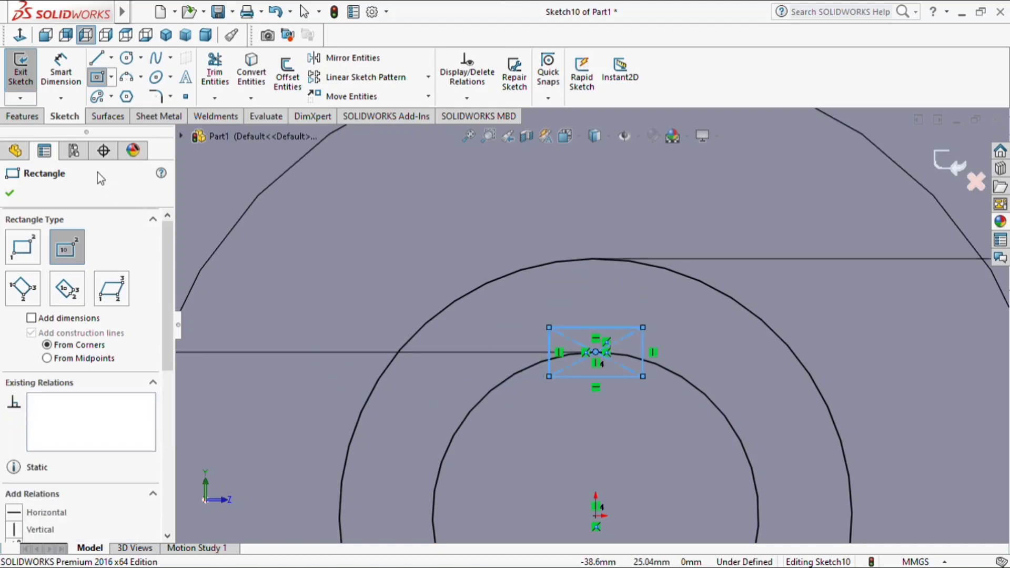
# Dimension the vertical distance from the rectangle's centre to its upper corner as 3 mm
pyautogui.click(73, 86)
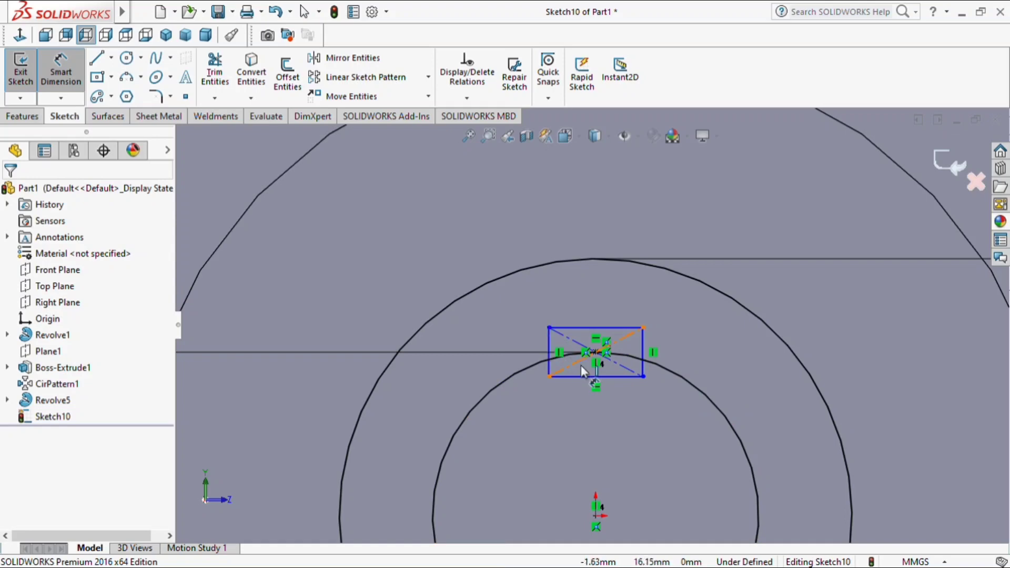
pyautogui.scroll(-3, 583, 353)
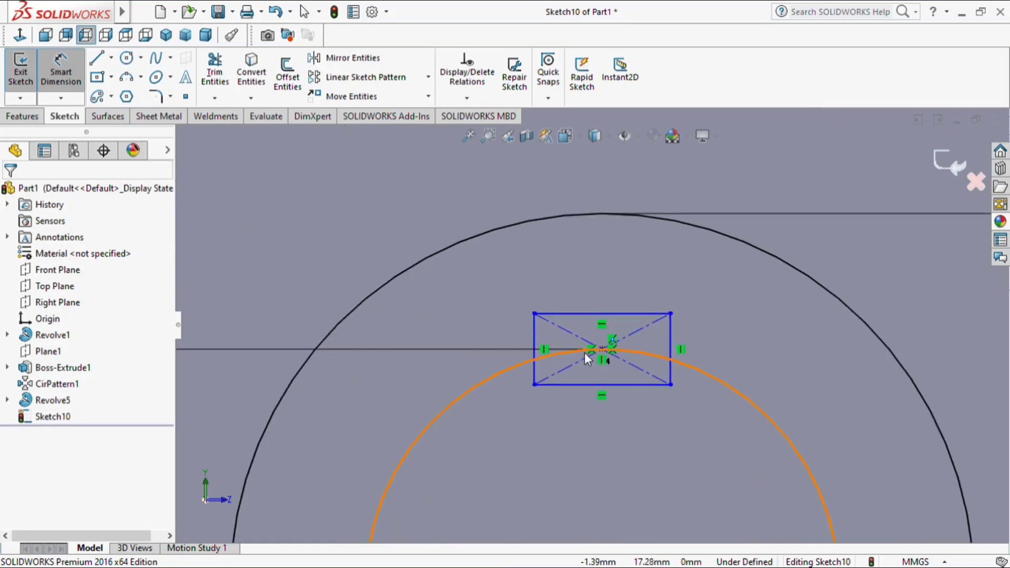
pyautogui.click(607, 348)
pyautogui.click(524, 304)
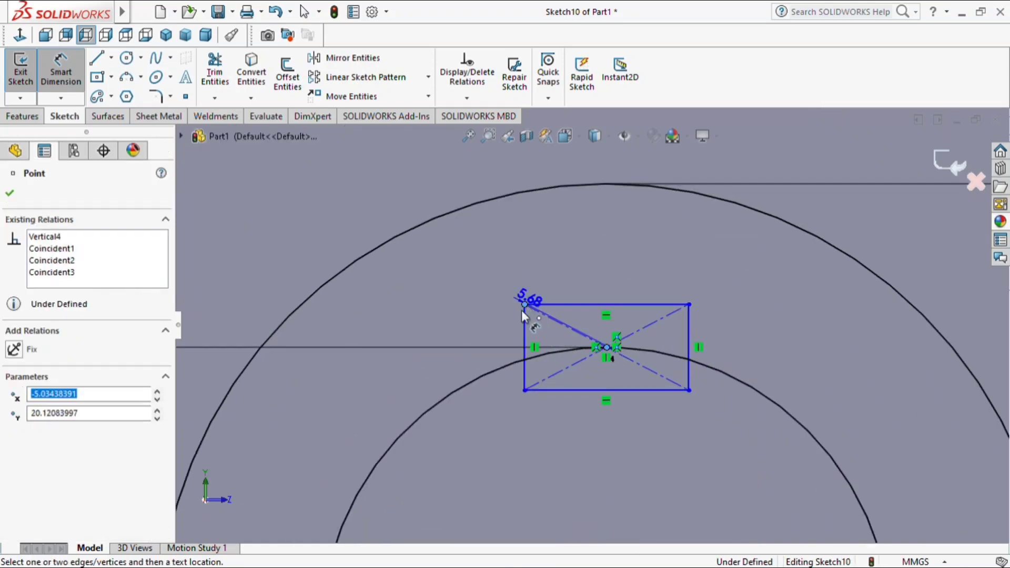
pyautogui.click(462, 334)
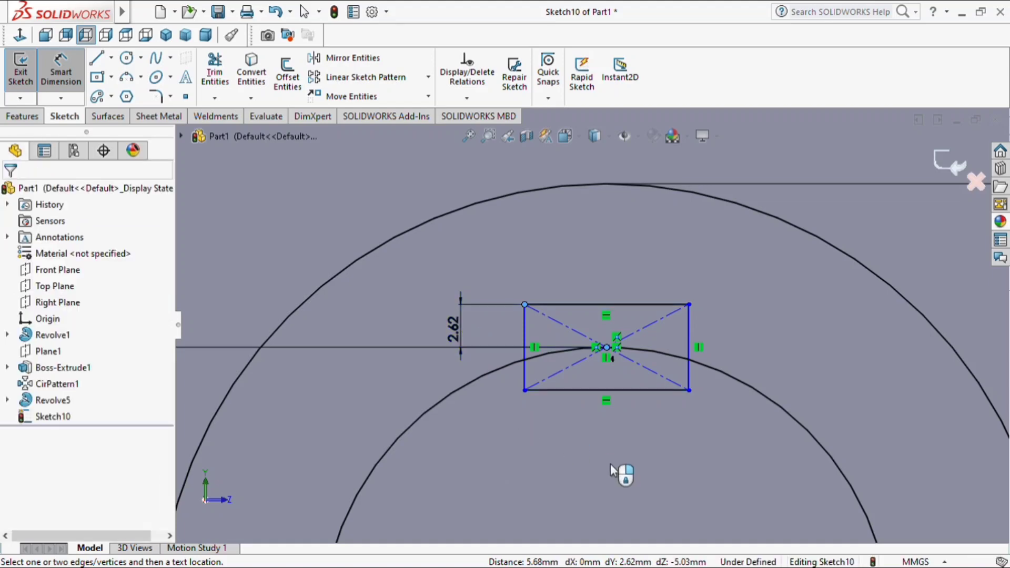
pyautogui.press('Escape')
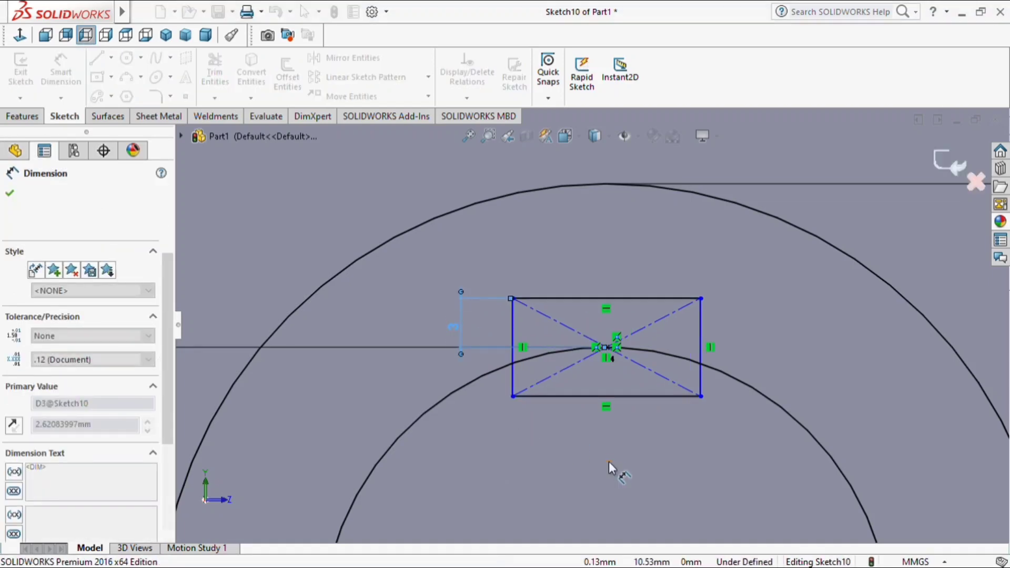
pyautogui.press('Return')
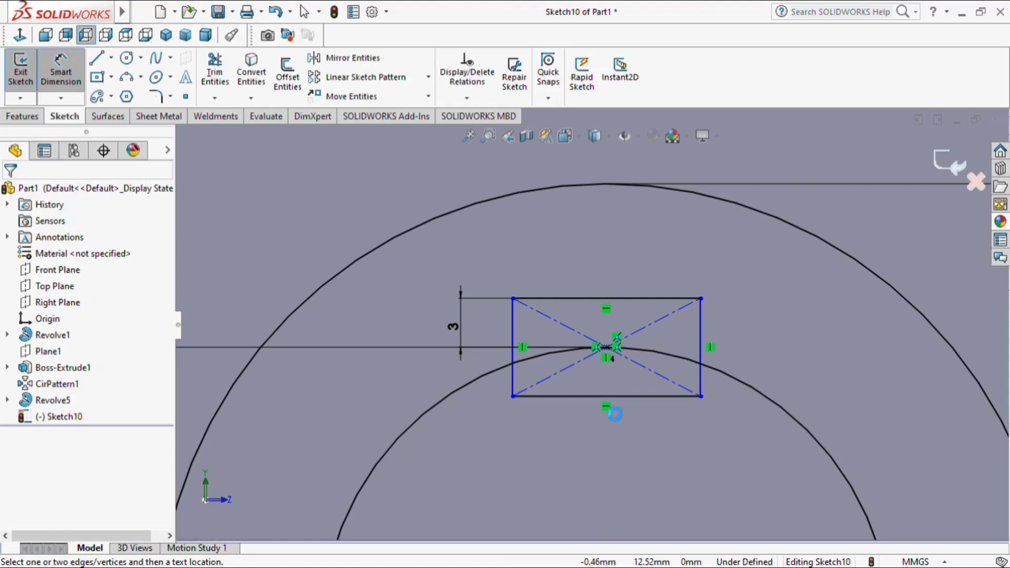
# Dimension the rectangle's upper edge with a width of 10 mm
pyautogui.click(588, 292)
pyautogui.click(595, 264)
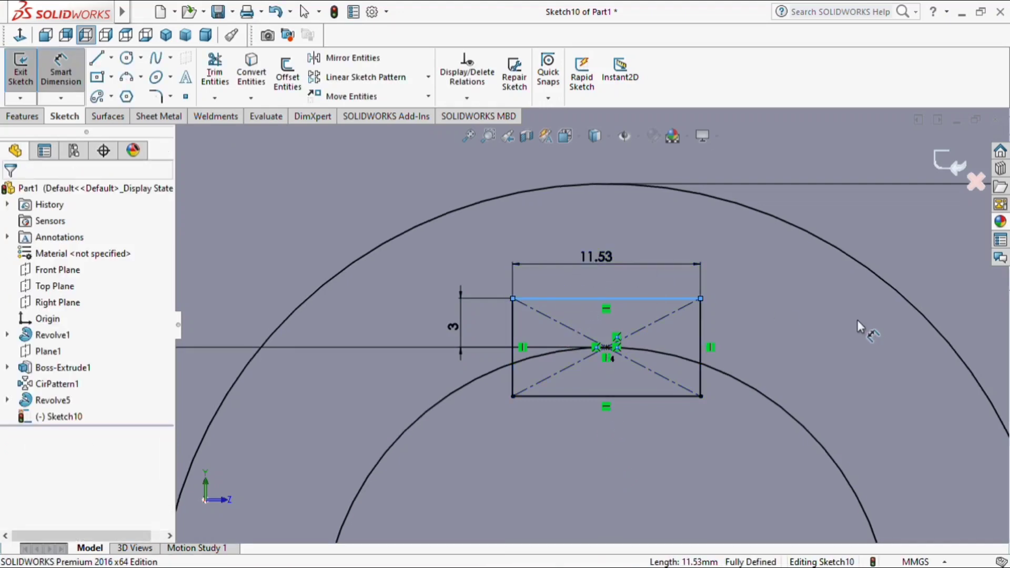
pyautogui.press('Escape')
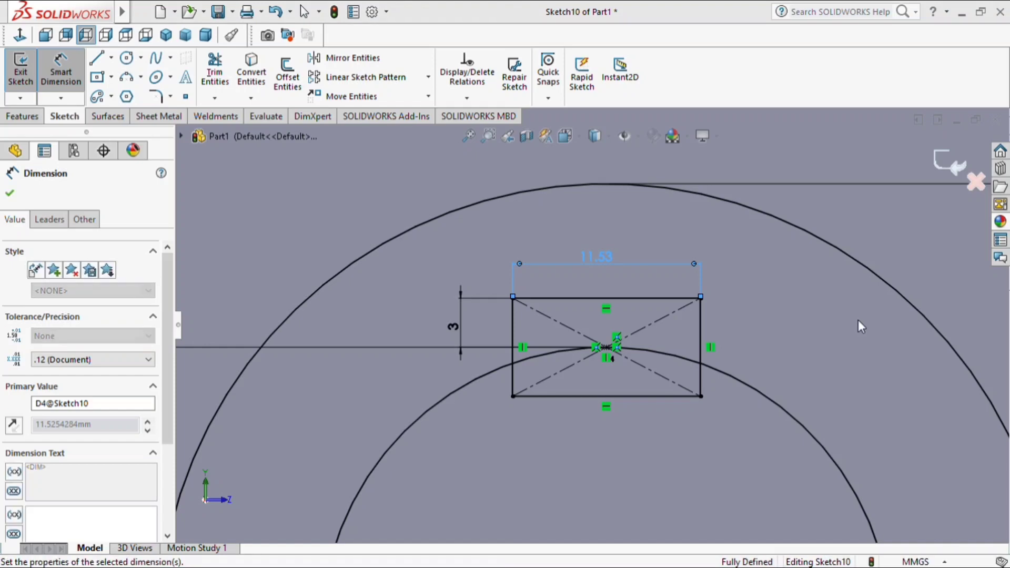
pyautogui.press('Return')
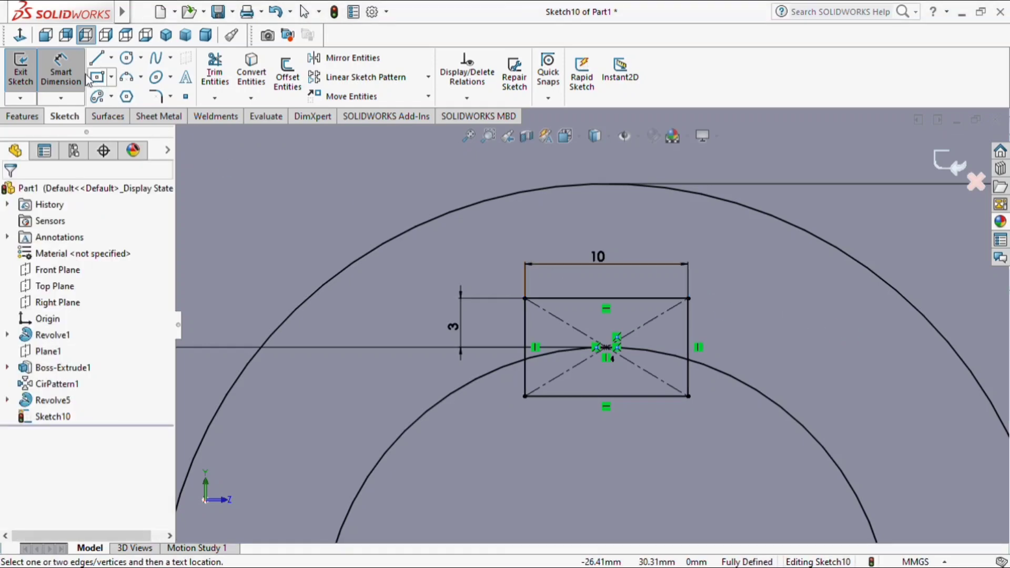
pyautogui.press('Escape')
# Trim the rectangle's lower portion inside the 35 mm circle and the circle's arc between its sides to form an open keyway
pyautogui.click(215, 72)
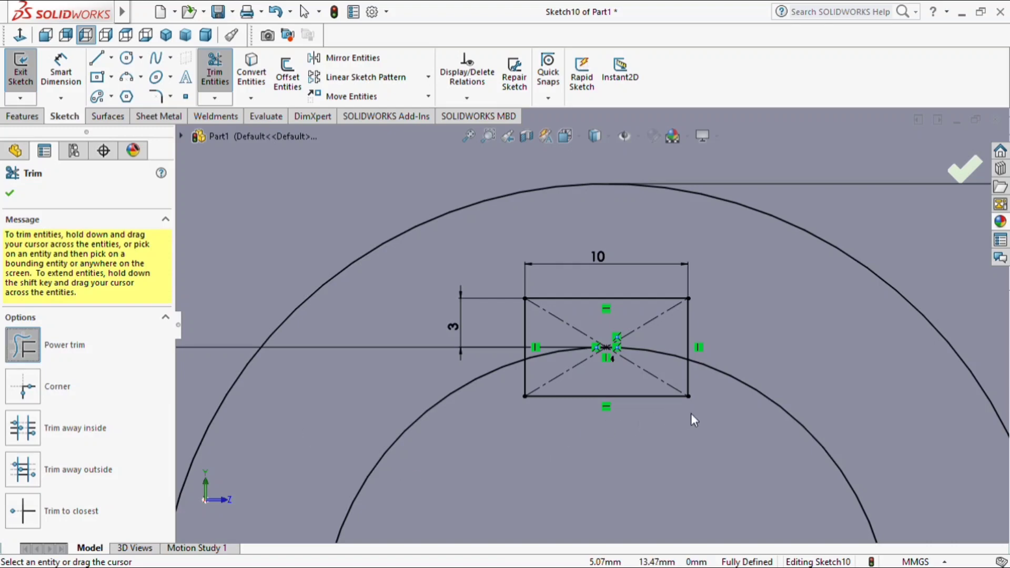
pyautogui.moveTo(535, 379)
pyautogui.mouseDown()
pyautogui.moveTo(523, 379)
pyautogui.moveTo(699, 377)
pyautogui.mouseUp()
pyautogui.scroll(-3, 724, 318)
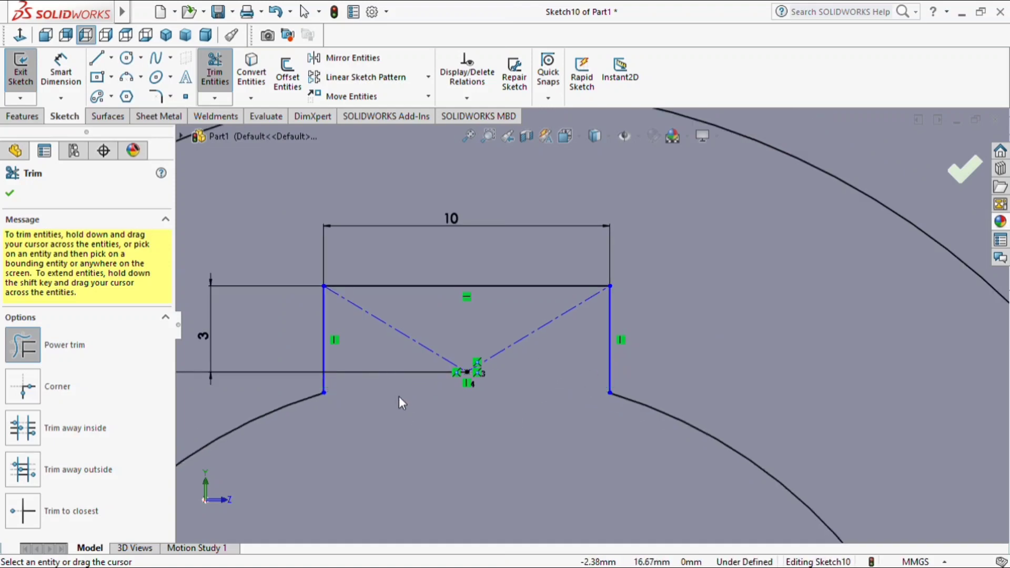
pyautogui.press('Escape')
# Dimension the keyway's left vertical side with a length of 5 mm
pyautogui.scroll(2, 394, 383)
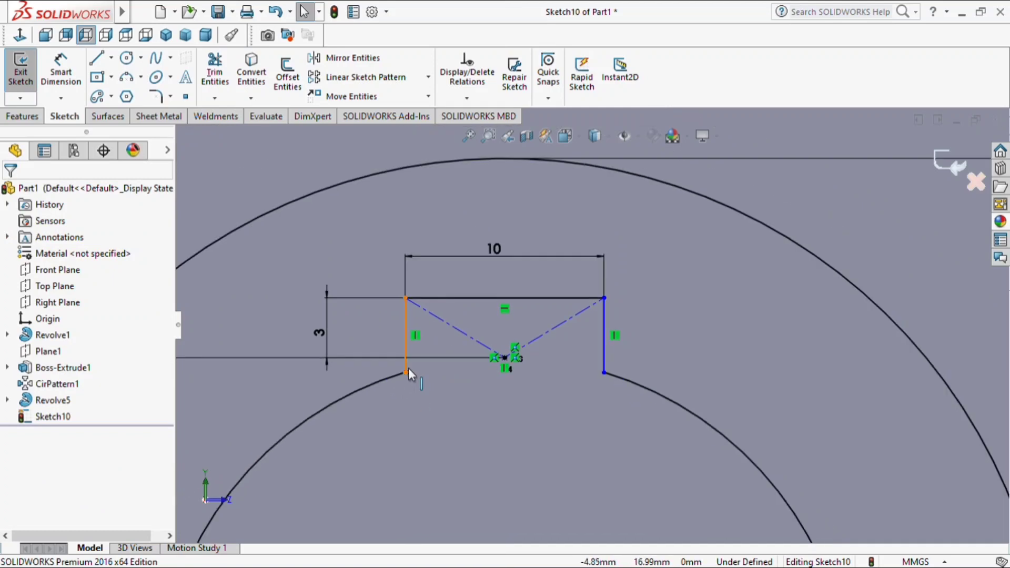
pyautogui.click(64, 79)
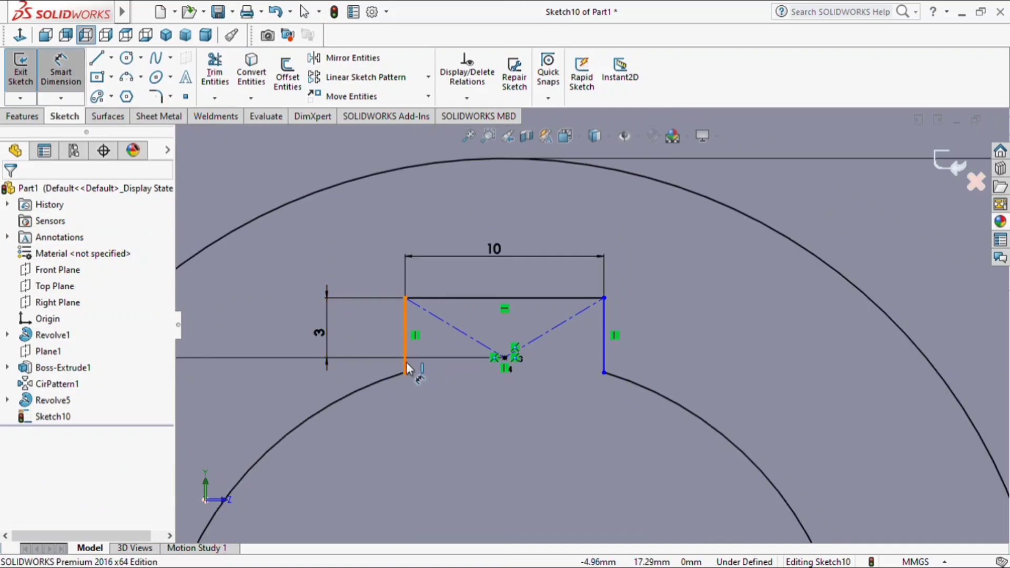
pyautogui.click(268, 345)
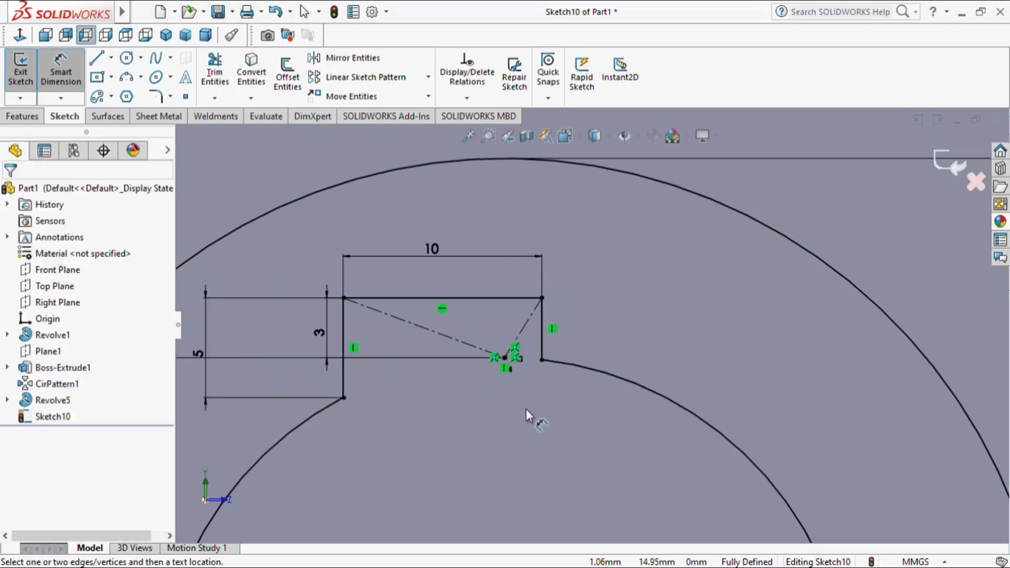
# Undo the last length change on the keyway's left side and delete that side's dimension
pyautogui.hotkey('ctrl', 'z')
pyautogui.press('Escape')
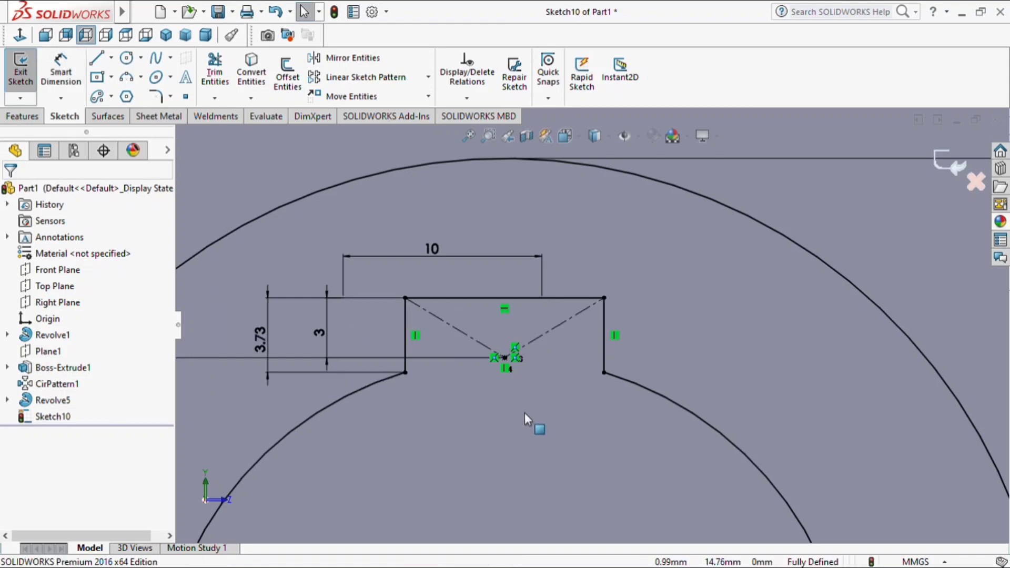
pyautogui.click(259, 337)
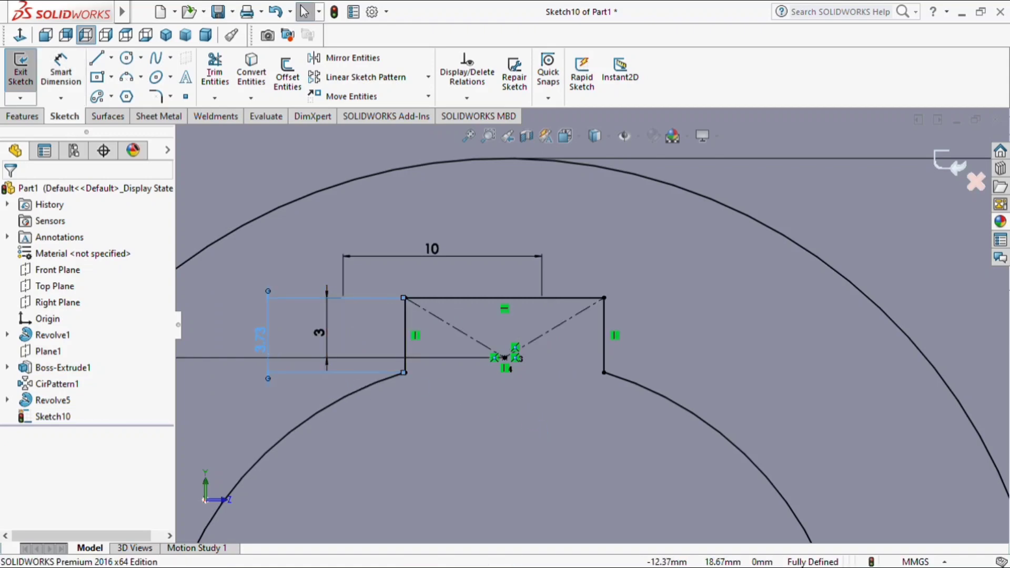
pyautogui.press('Delete')
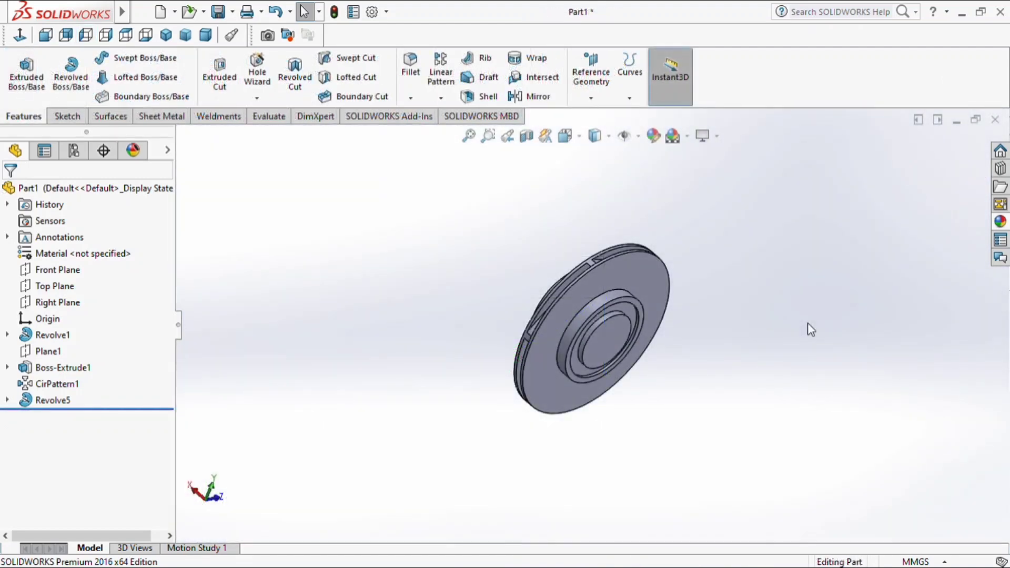
# Start a new sketch on the hub's central circular end face and draw an origin-centred circle about 57 mm in diameter
pyautogui.click(595, 340)
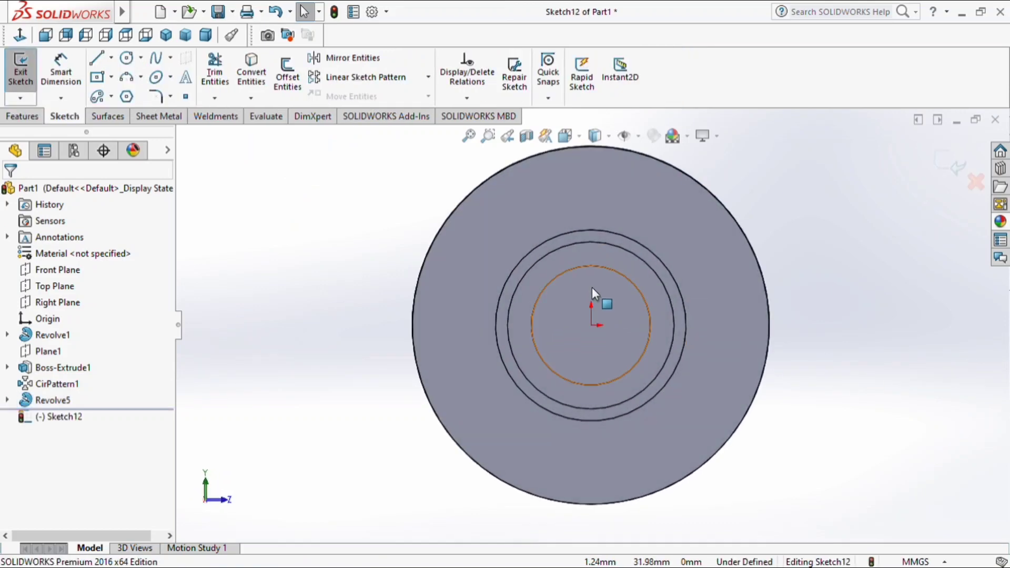
pyautogui.scroll(-3, 592, 288)
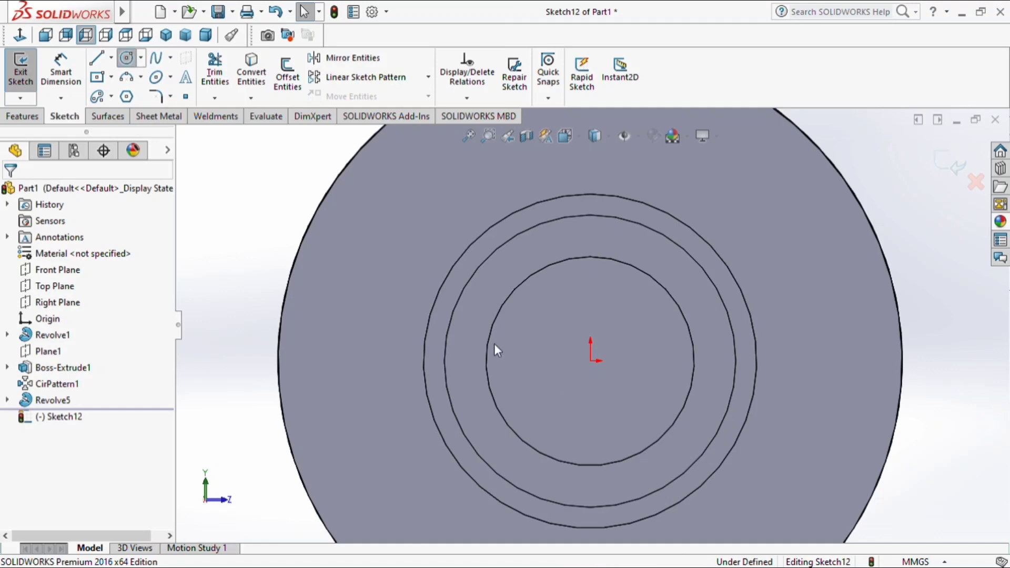
pyautogui.click(591, 361)
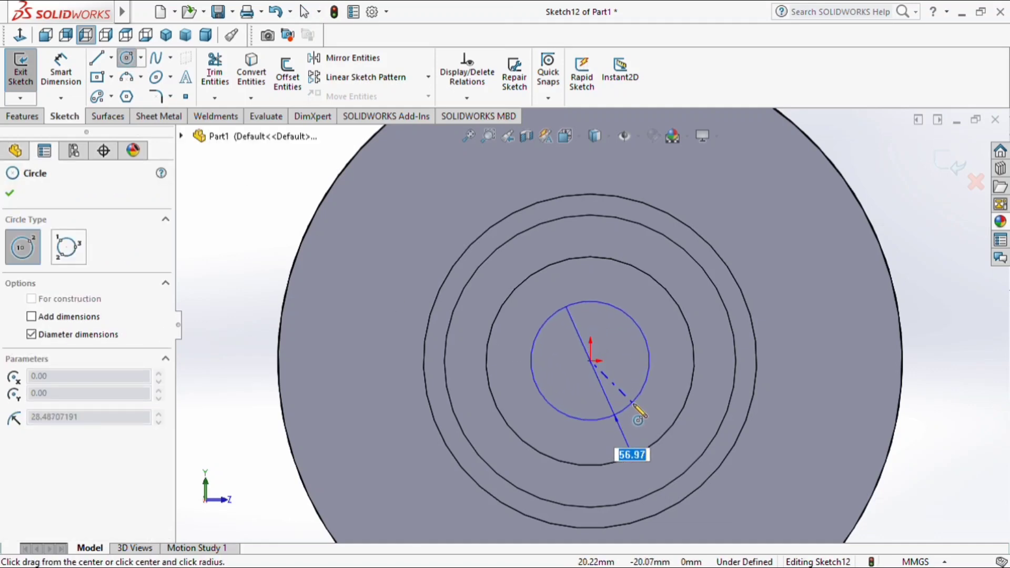
pyautogui.click(633, 404)
# Dimension the new circle with a diameter of 35 mm
pyautogui.click(60, 71)
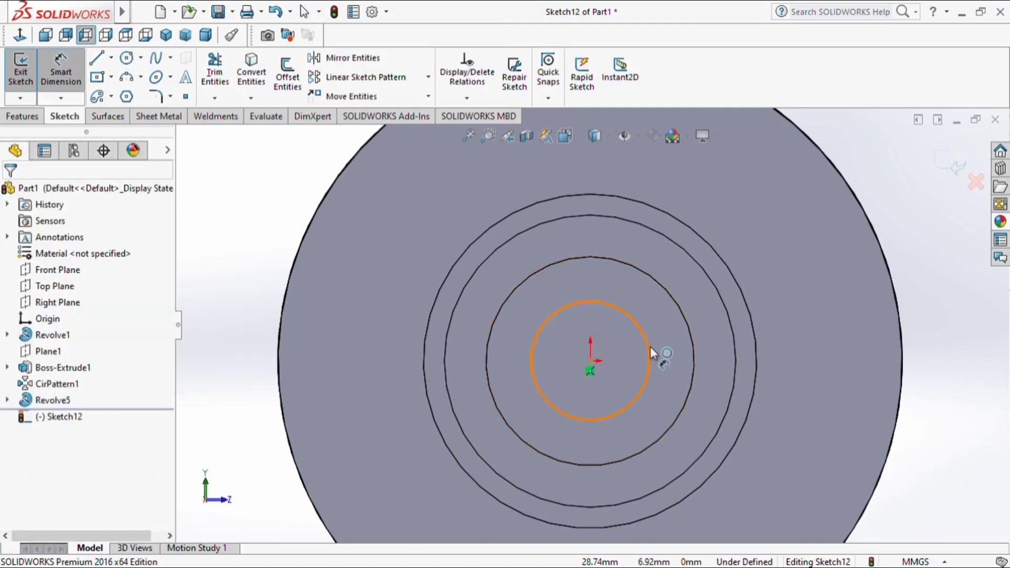
pyautogui.click(650, 347)
pyautogui.click(847, 355)
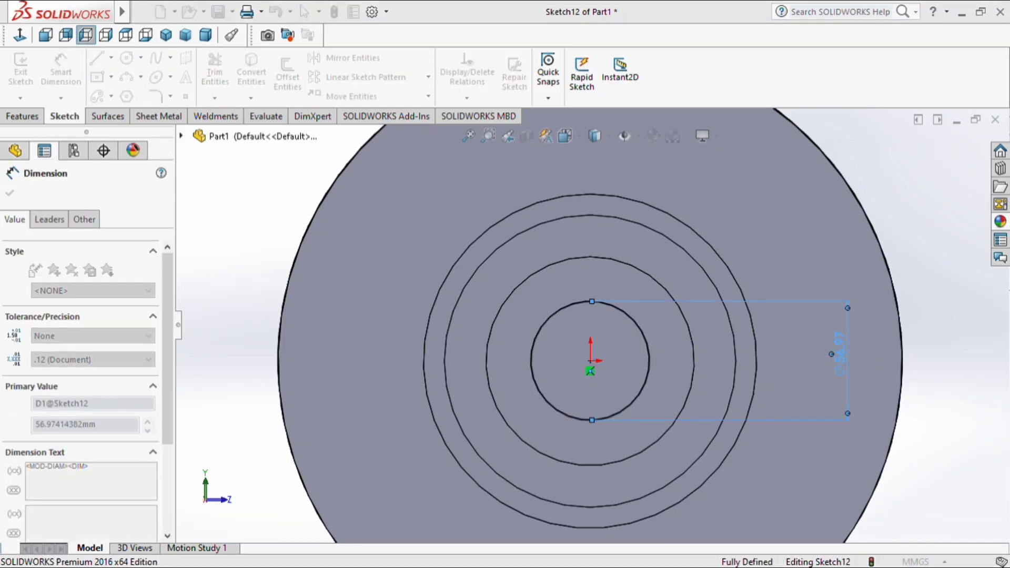
pyautogui.write('35')
pyautogui.press('Return')
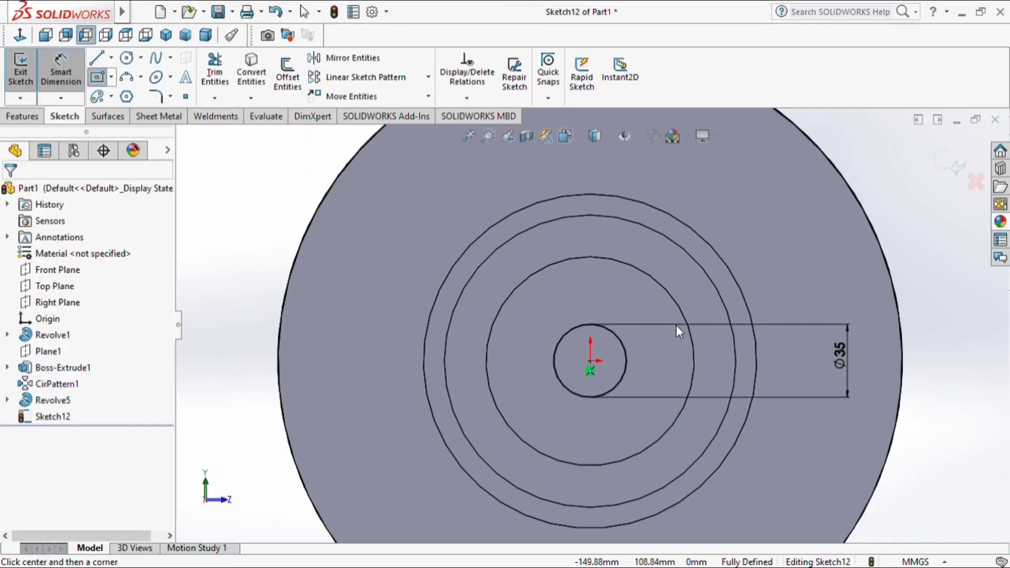
# Draw a centre rectangle about 15.7 by 11.8 mm, centred on the uppermost point of the 35 mm circle
pyautogui.scroll(-3, 606, 330)
pyautogui.click(570, 330)
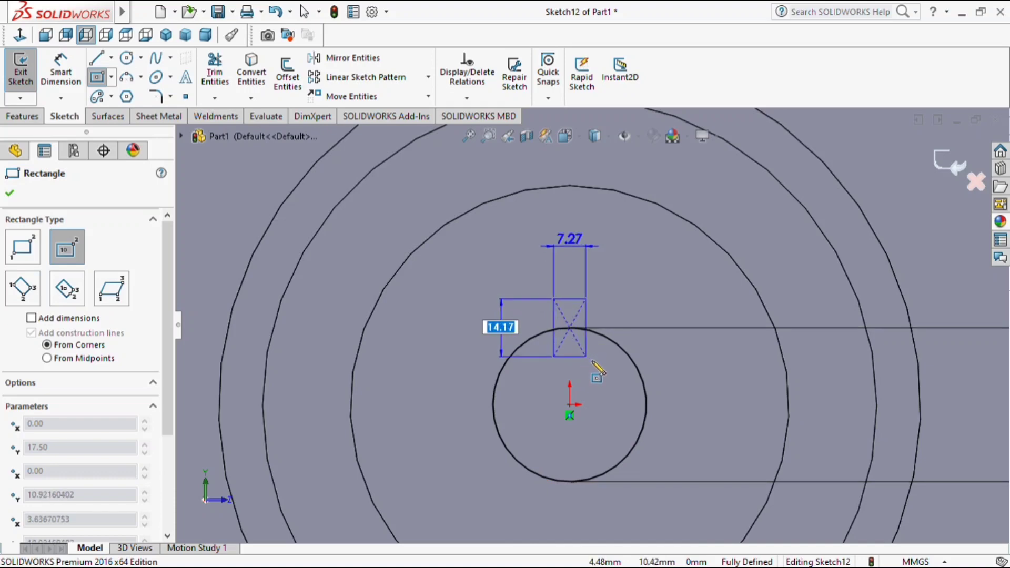
pyautogui.click(604, 353)
# Dimension the keyway rectangle with a width of 10 mm and a height of 5 mm
pyautogui.click(60, 71)
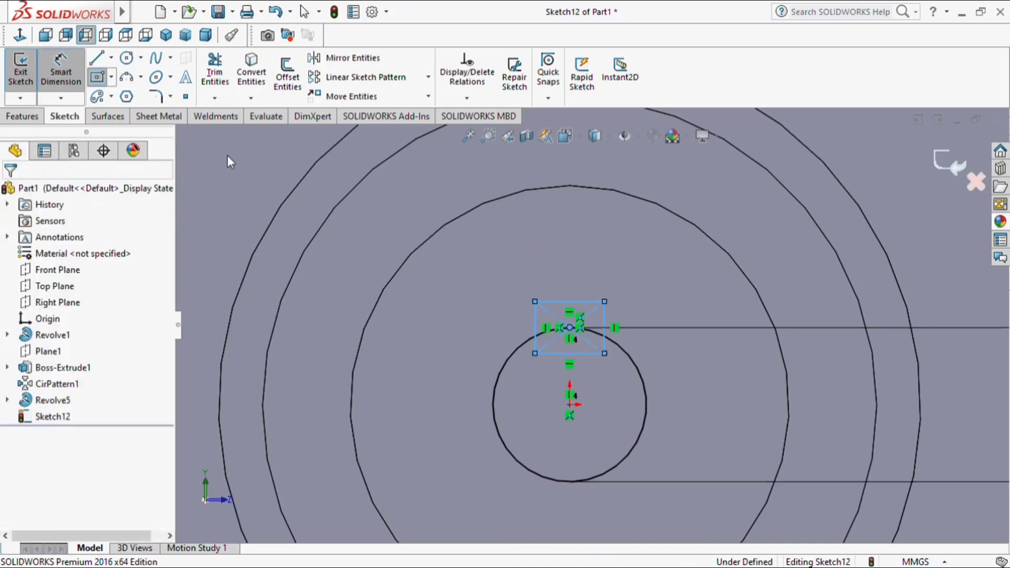
pyautogui.click(579, 302)
pyautogui.click(572, 285)
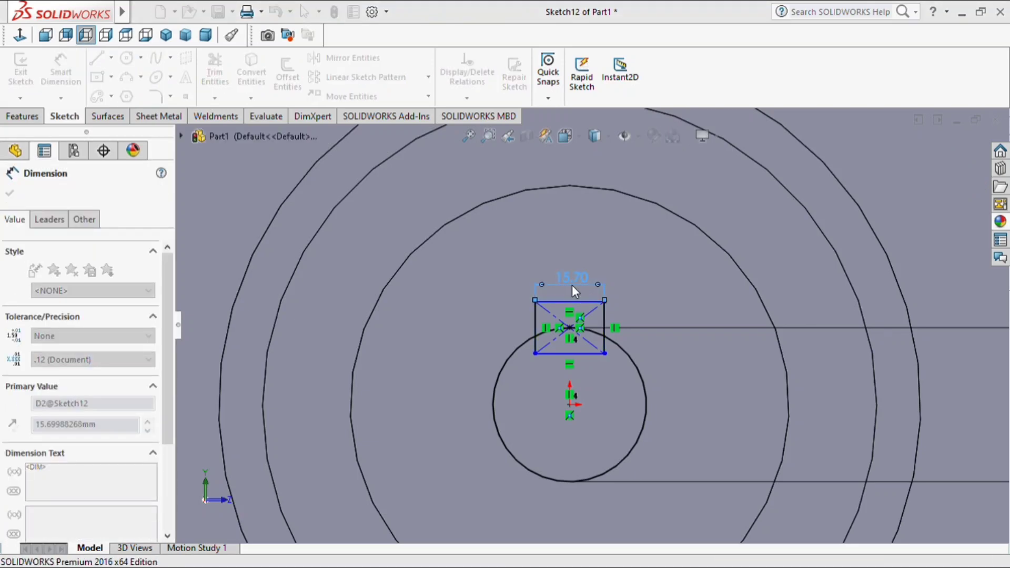
pyautogui.write('10')
pyautogui.press('Return')
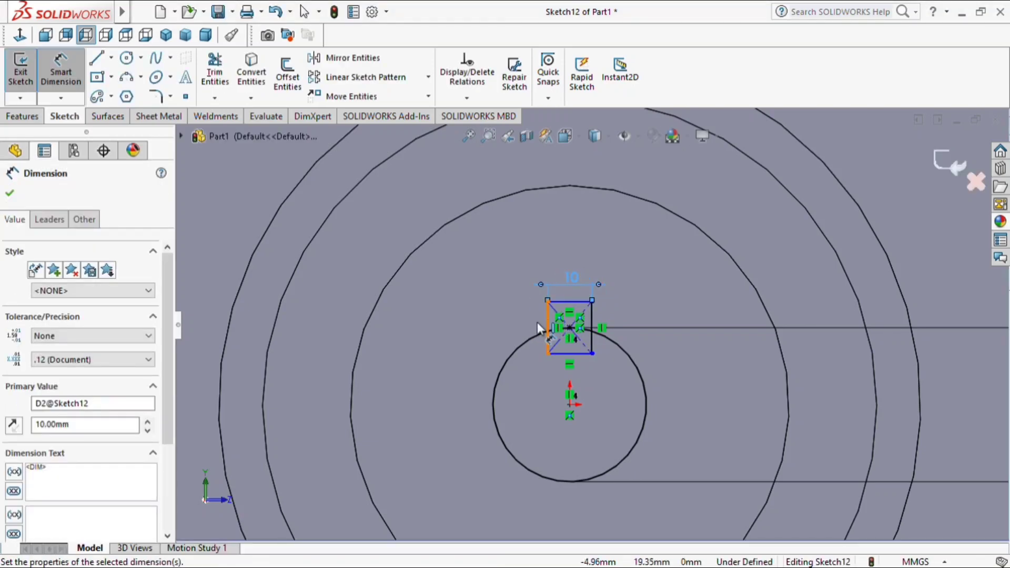
pyautogui.click(538, 327)
pyautogui.click(526, 323)
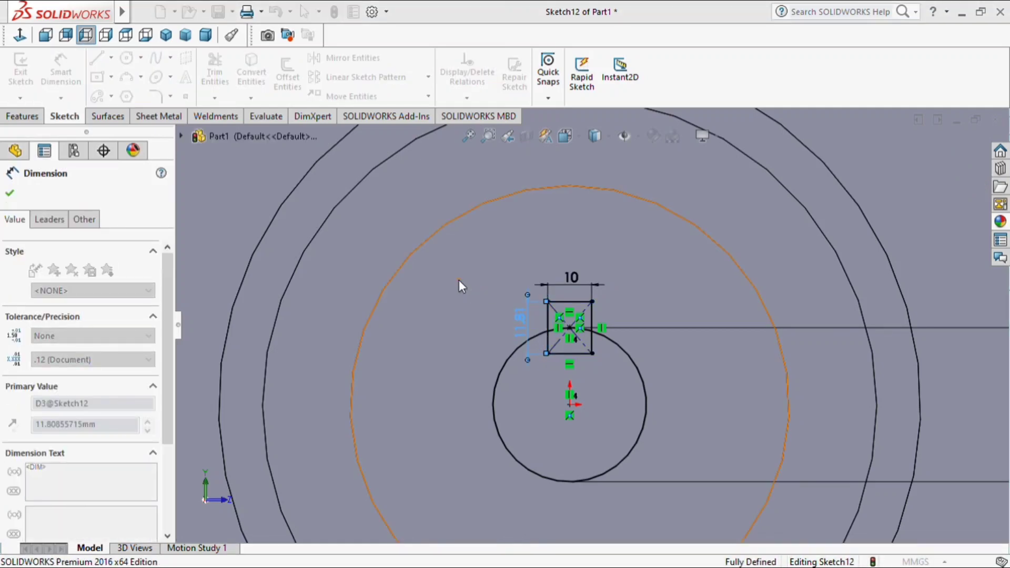
pyautogui.write('5')
pyautogui.press('Return')
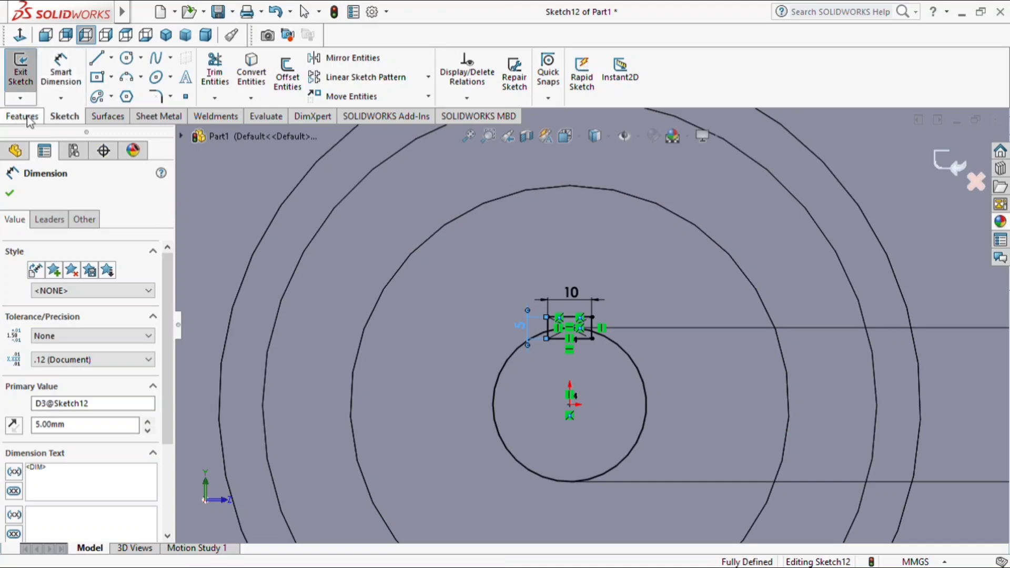
# Start an Extruded Cut from the sketch and select the circle interior and both keyway rectangle regions as contours
pyautogui.click(30, 121)
pyautogui.click(231, 100)
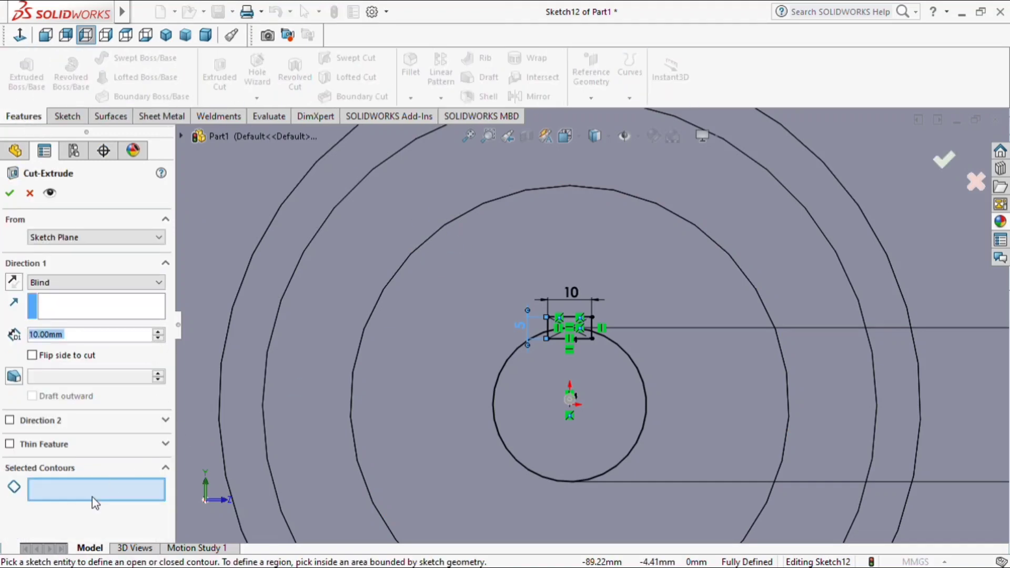
pyautogui.click(87, 498)
pyautogui.scroll(-5, 654, 383)
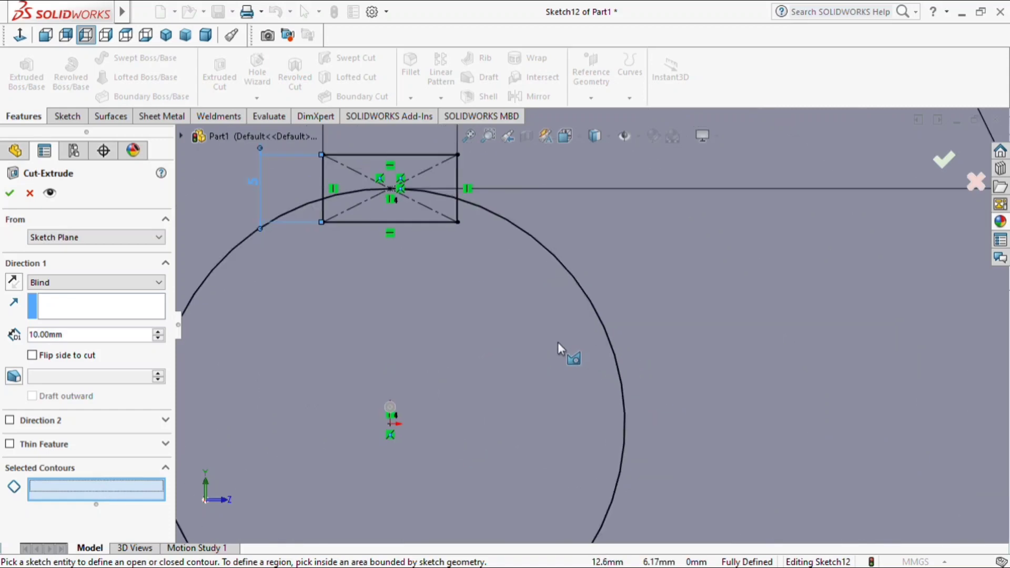
pyautogui.scroll(-2, 526, 328)
pyautogui.click(349, 267)
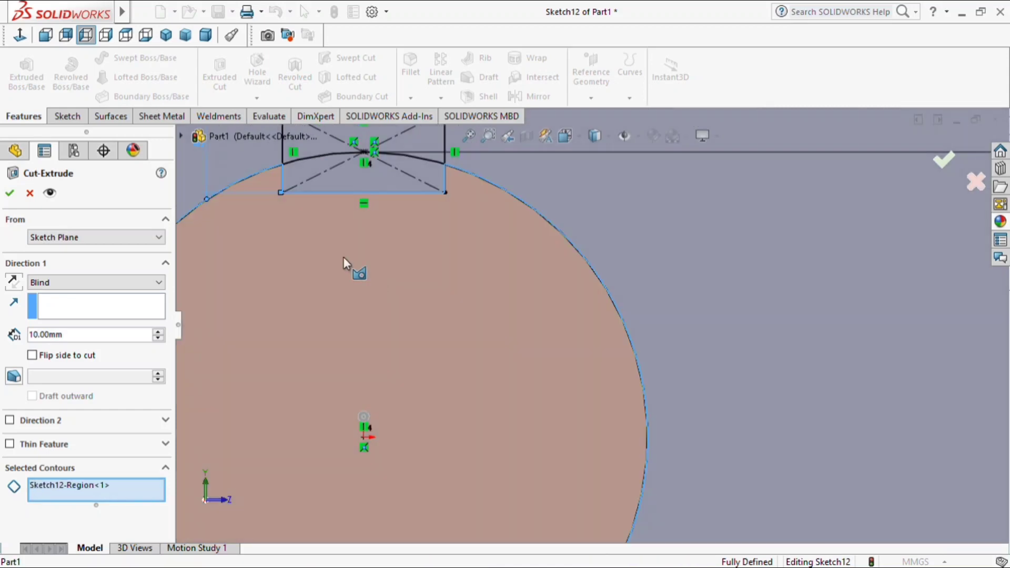
pyautogui.click(306, 171)
pyautogui.scroll(3, 437, 218)
pyautogui.scroll(-2, 440, 221)
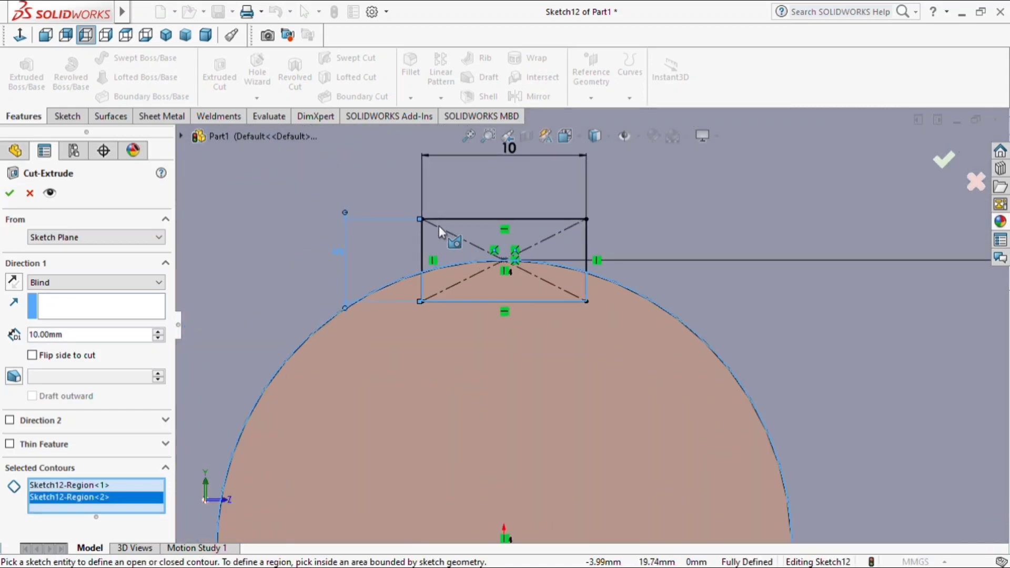
pyautogui.click(439, 240)
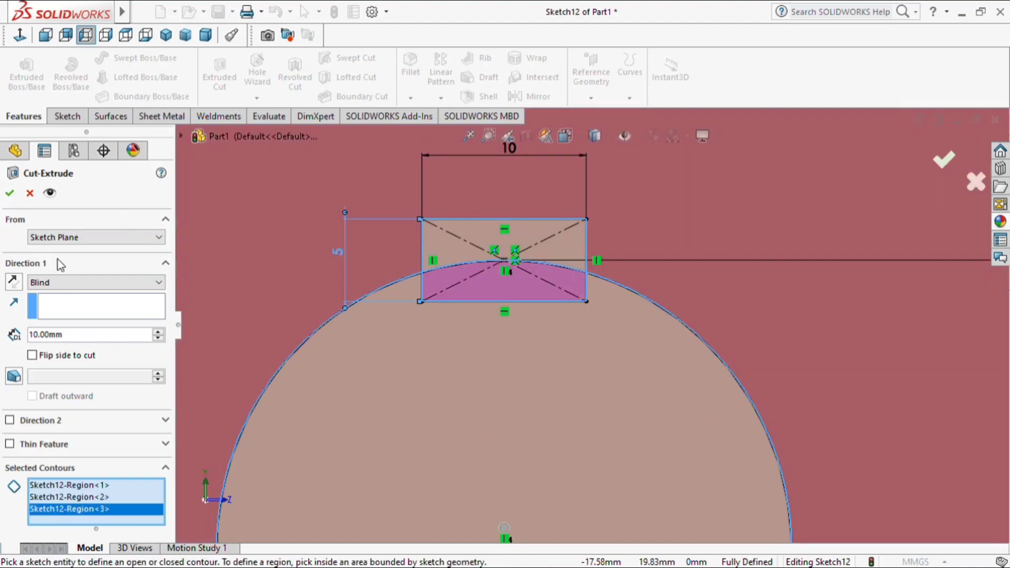
# Set the bore and keyway cut to Through All and complete it
pyautogui.click(69, 282)
pyautogui.click(72, 306)
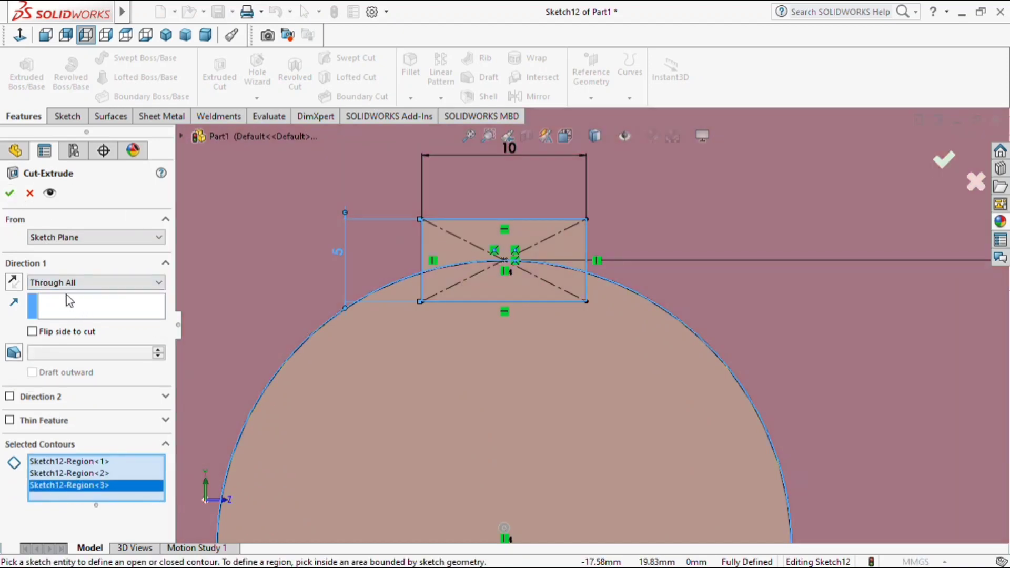
pyautogui.click(9, 192)
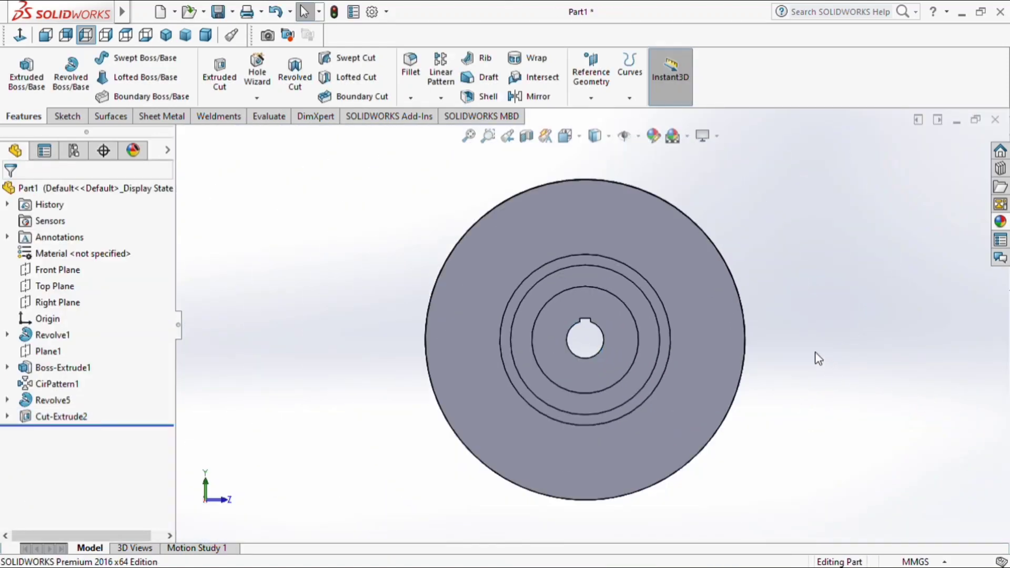
# Fillet the stepped hub's outer base edge and the two circular edges at the groove's floor with a 10 mm radius
pyautogui.moveTo(816, 356); pyautogui.dragTo(930, 352, button='middle')
pyautogui.scroll(-4, 559, 290)
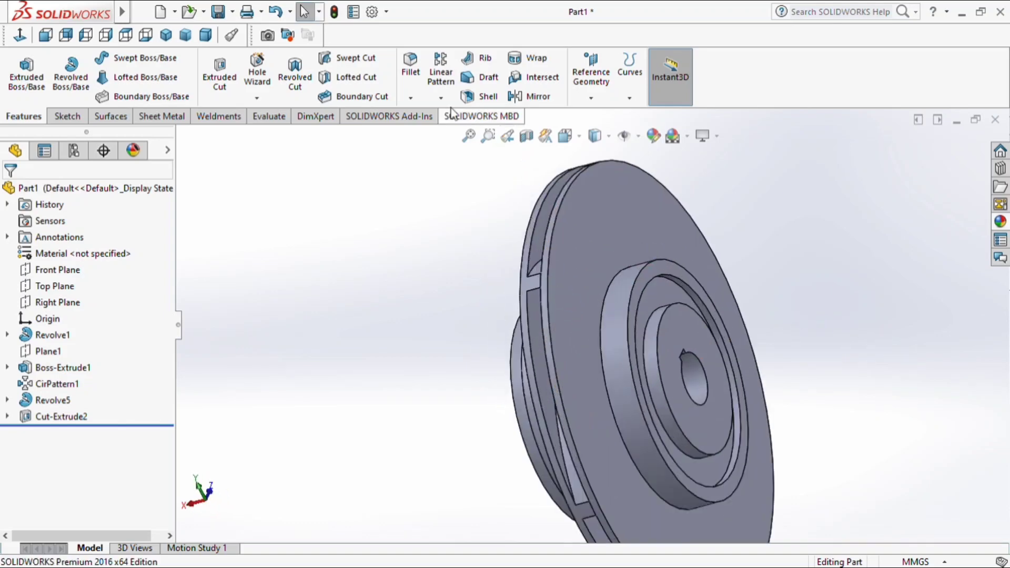
pyautogui.click(604, 306)
pyautogui.moveTo(639, 346); pyautogui.dragTo(654, 310, button='middle')
pyautogui.scroll(-5, 639, 330)
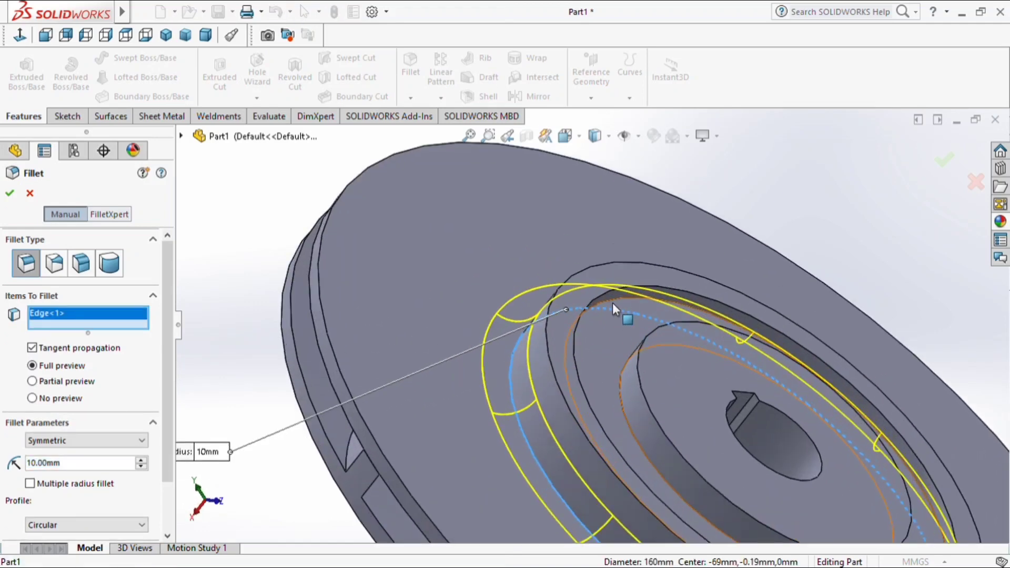
pyautogui.click(612, 301)
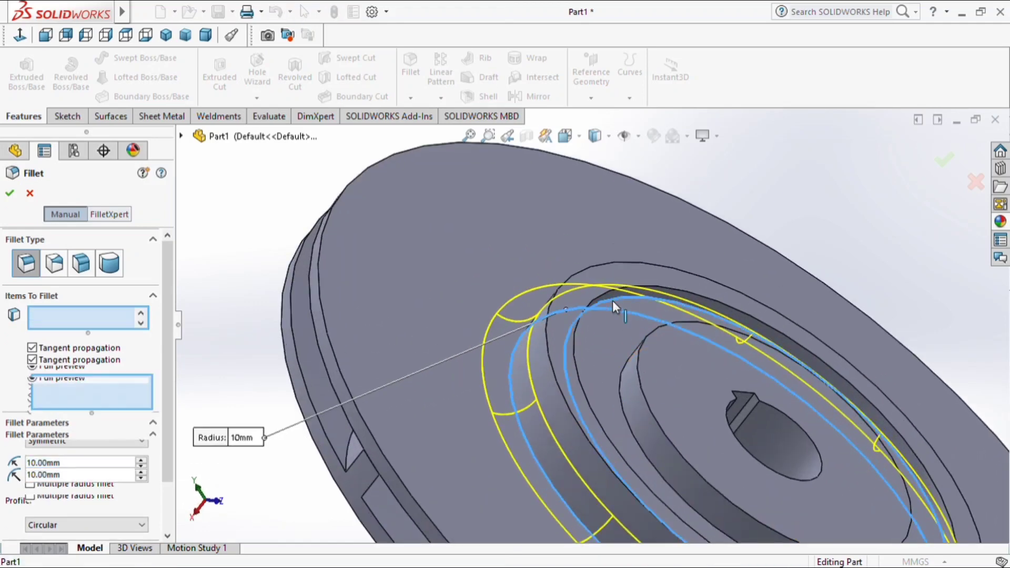
pyautogui.click(620, 393)
pyautogui.scroll(4, 619, 399)
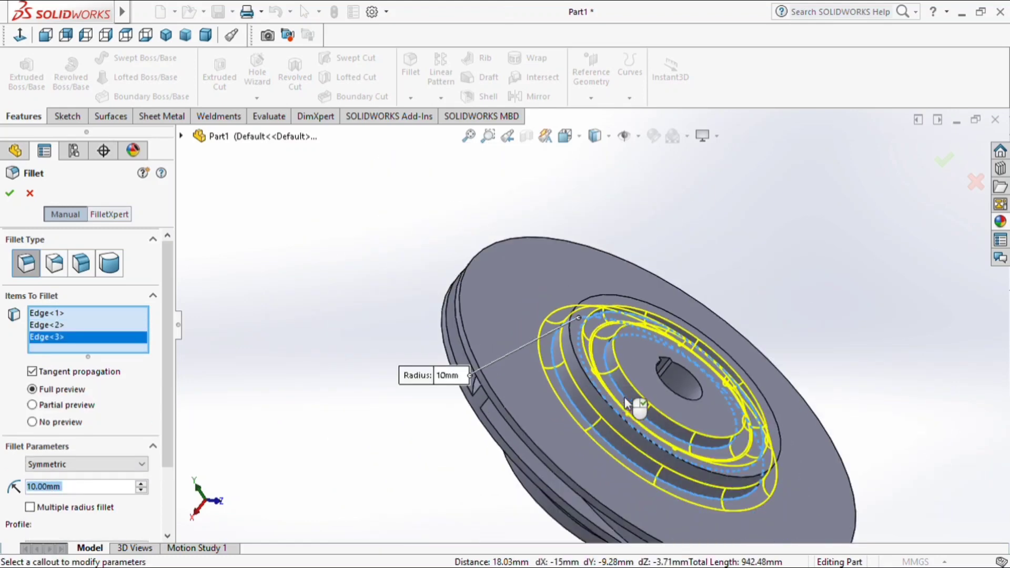
pyautogui.click(11, 196)
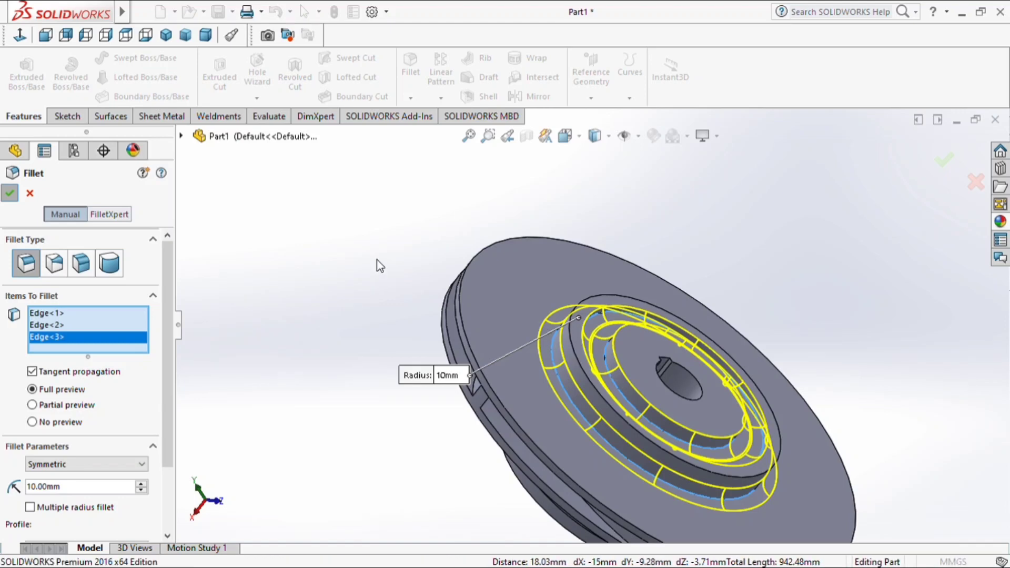
pyautogui.click(410, 285)
# Fillet the two outer rim edges of the impeller discs with a 2 mm radius
pyautogui.scroll(5, 591, 326)
pyautogui.moveTo(640, 367); pyautogui.dragTo(452, 223, button='middle')
pyautogui.press('Return')
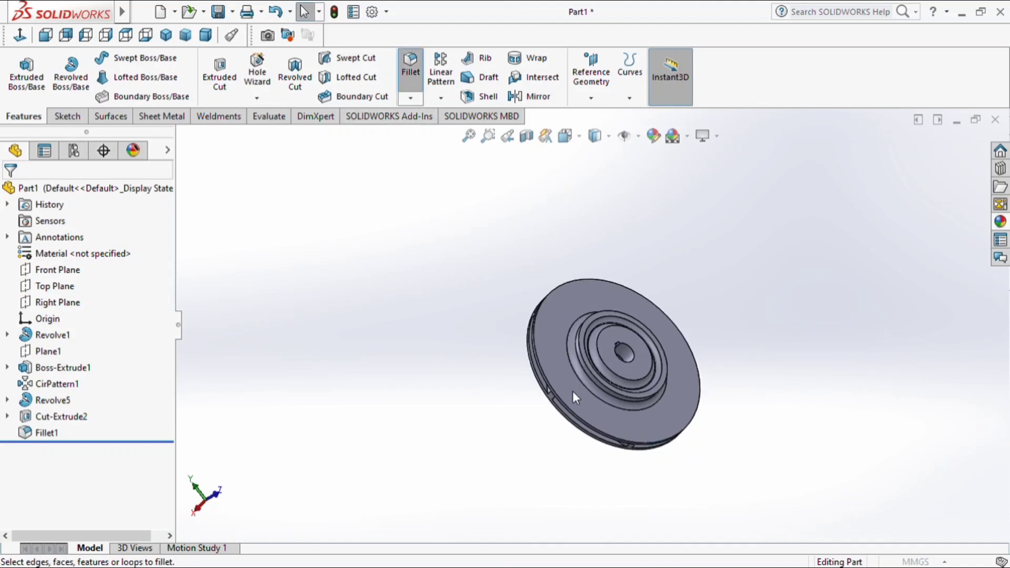
pyautogui.scroll(-5, 575, 405)
pyautogui.click(585, 389)
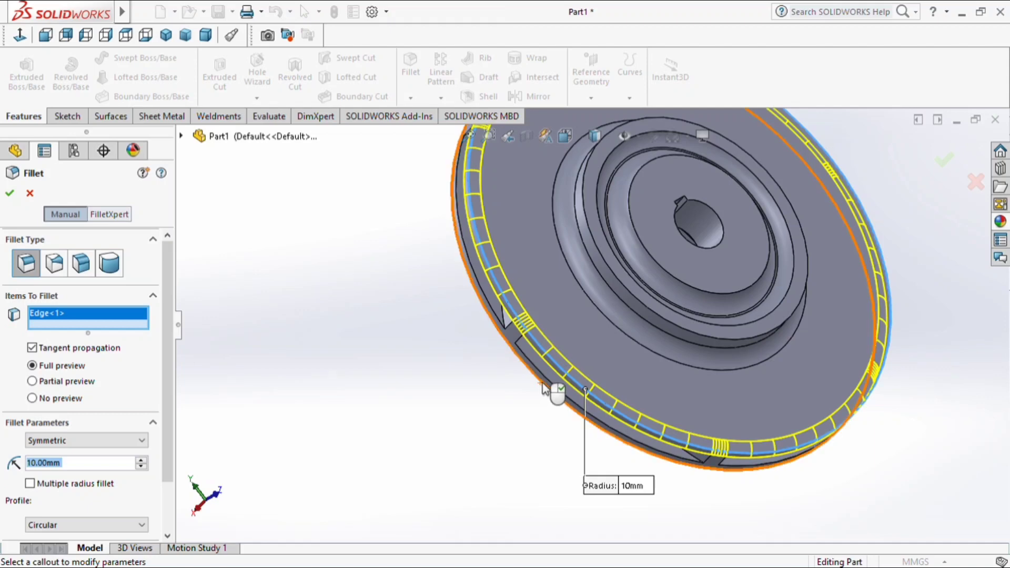
pyautogui.click(543, 382)
pyautogui.scroll(4, 523, 386)
pyautogui.moveTo(523, 386); pyautogui.dragTo(675, 255, button='middle')
pyautogui.scroll(-2, 593, 296)
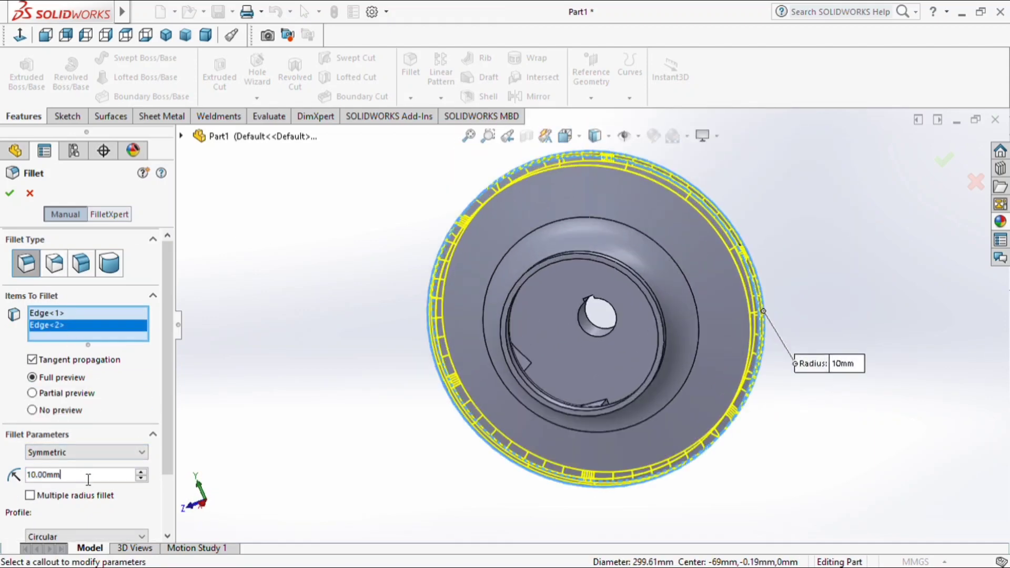
pyautogui.write('2')
pyautogui.press('Return')
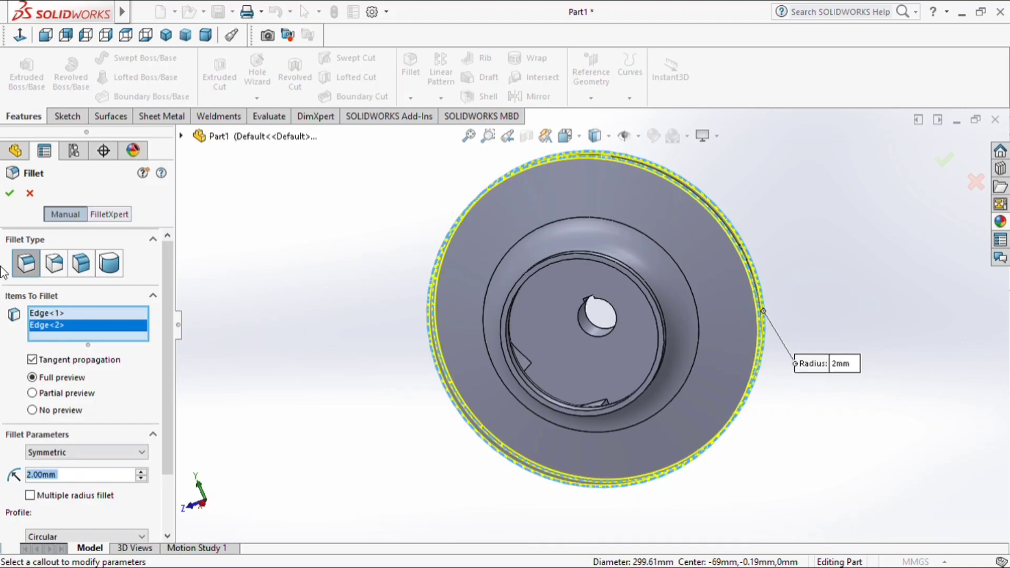
pyautogui.click(9, 194)
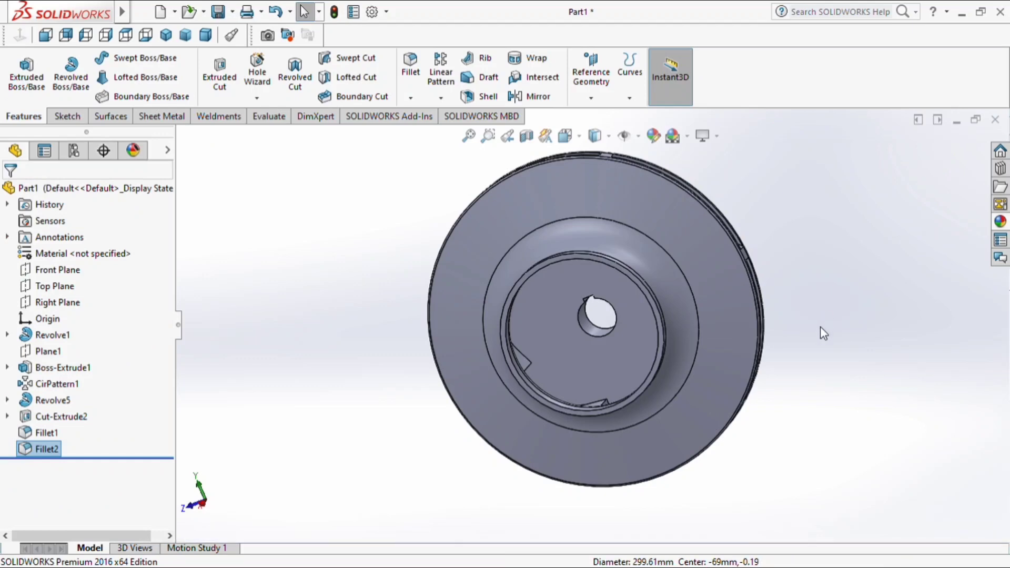
# Create a planar section view through the impeller on the Front Plane
pyautogui.scroll(3, 823, 333)
pyautogui.moveTo(822, 334); pyautogui.dragTo(842, 179, button='middle')
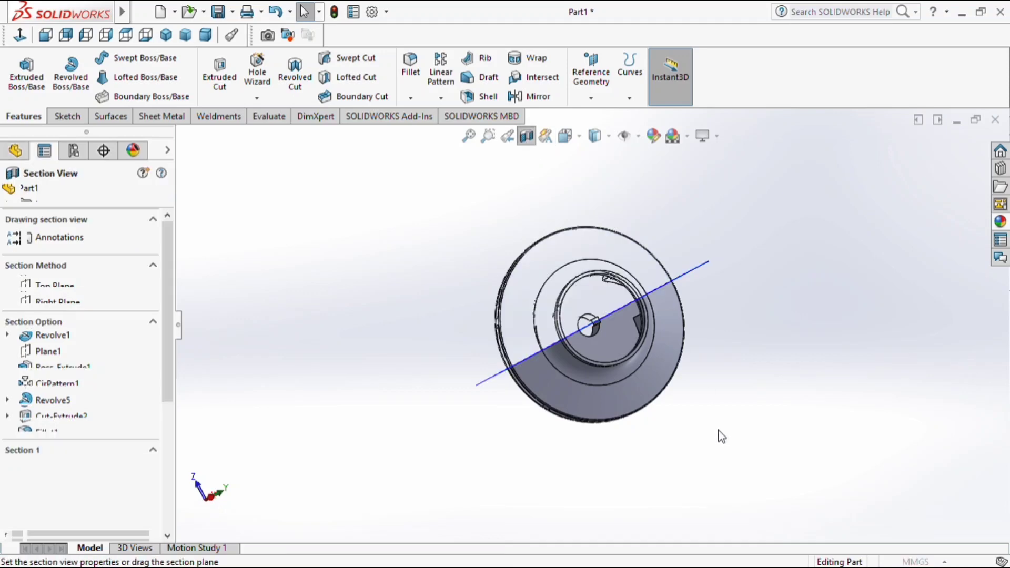
pyautogui.moveTo(720, 435); pyautogui.dragTo(943, 441, button='middle')
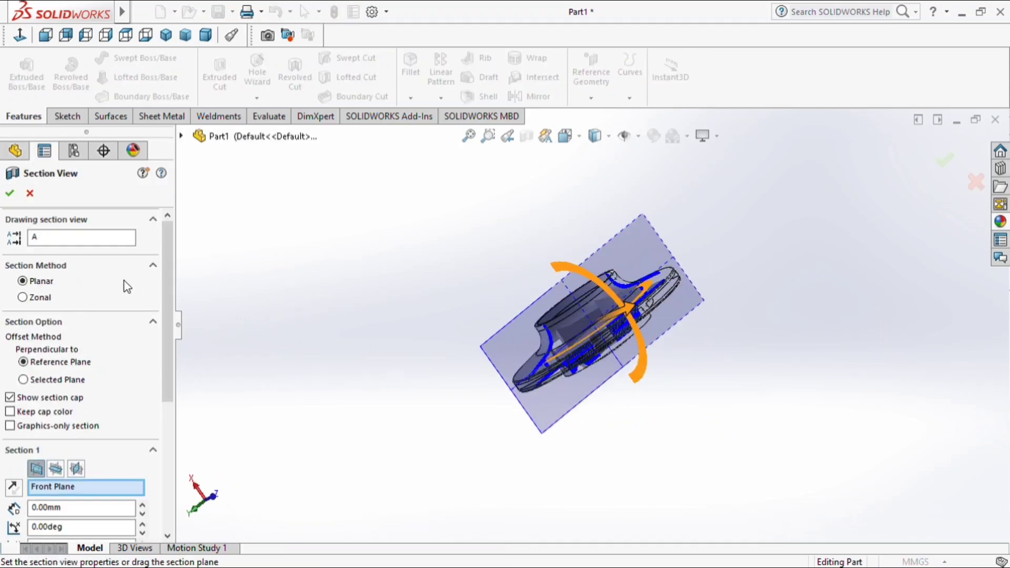
pyautogui.click(10, 194)
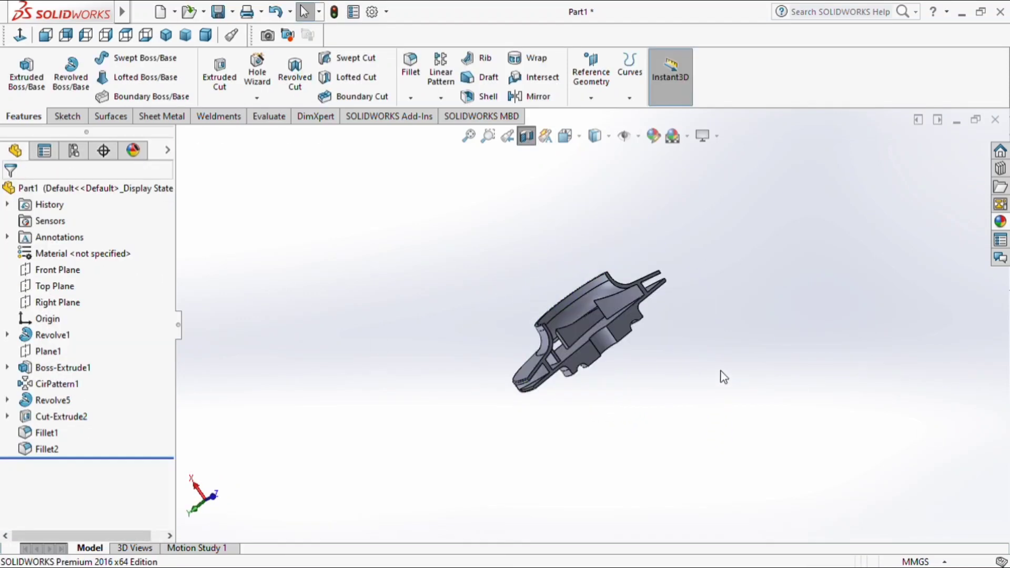
# Examine the sectioned blades, hub and bore from several angles, and turn off the section view
pyautogui.hotkey('ctrl', '7')
pyautogui.scroll(-5, 612, 334)
pyautogui.moveTo(621, 379); pyautogui.dragTo(669, 227, button='middle')
pyautogui.scroll(6, 652, 266)
pyautogui.moveTo(645, 286); pyautogui.dragTo(678, 341, button='middle')
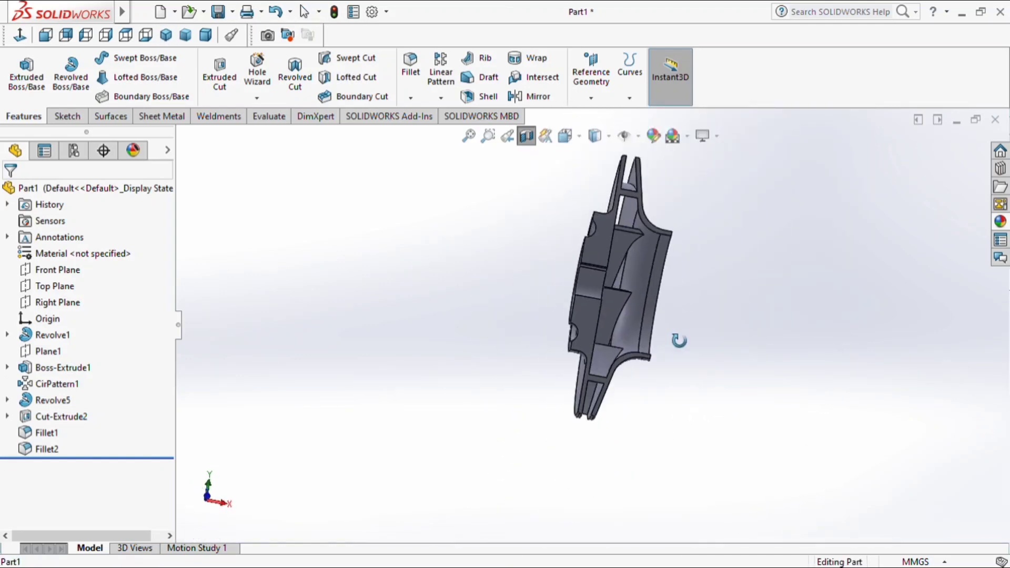
pyautogui.click(526, 136)
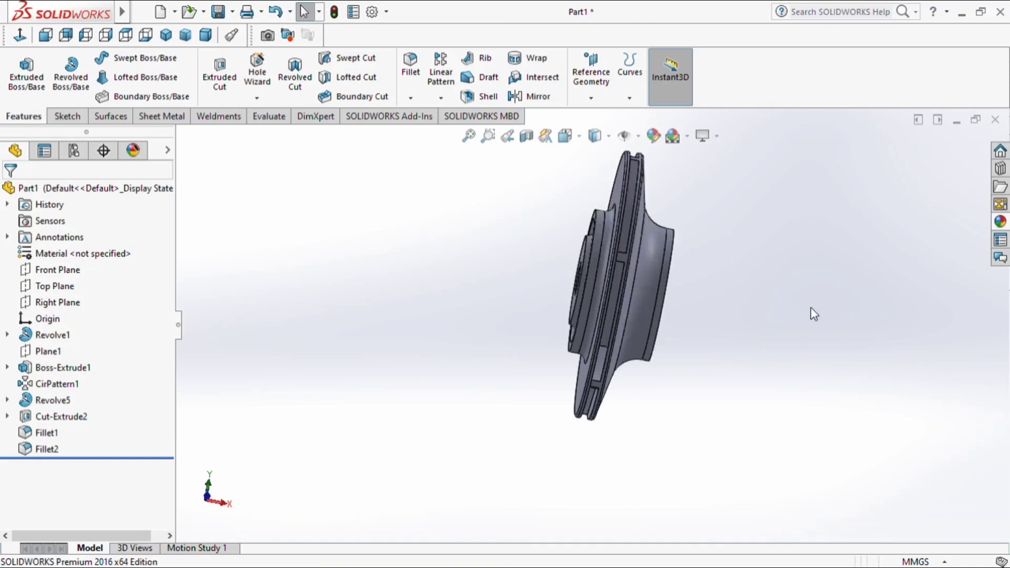
# Start a new sketch on the flat face inside the inlet opening and draw an origin-centred circle around the keyed bore
pyautogui.hotkey('ctrl', '7')
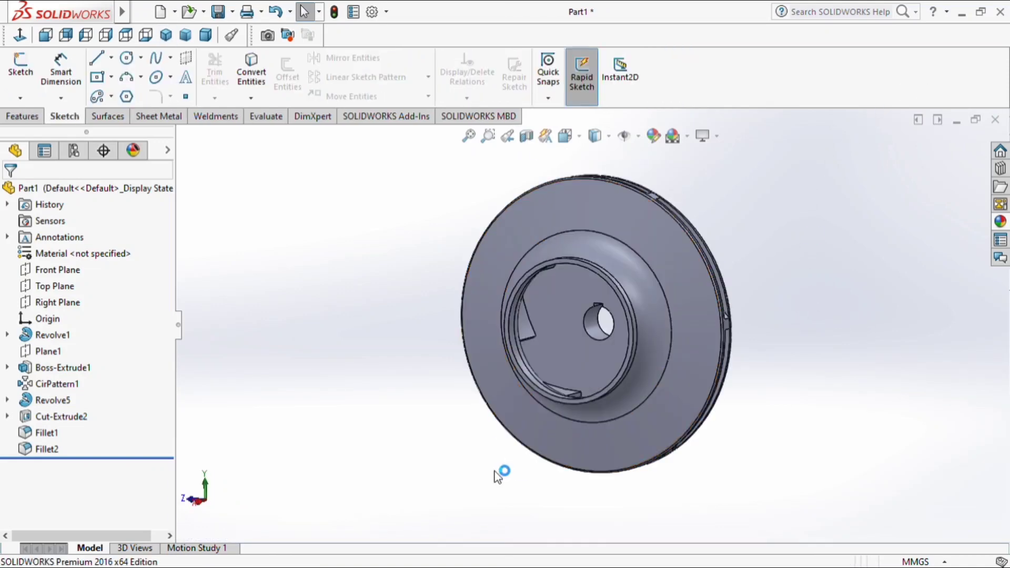
pyautogui.scroll(-3, 575, 345)
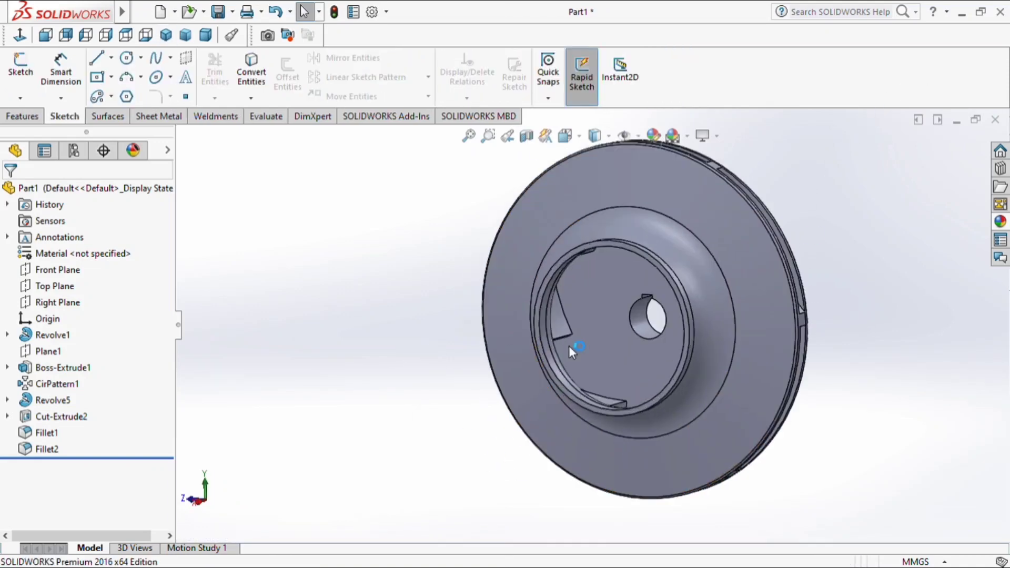
pyautogui.click(630, 359)
pyautogui.click(688, 326)
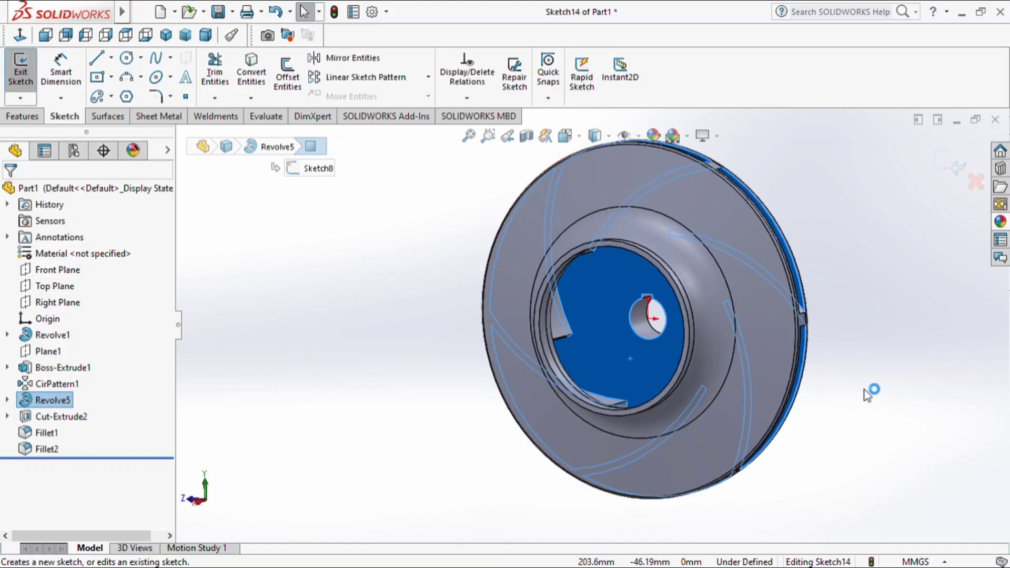
pyautogui.hotkey('ctrl', '8')
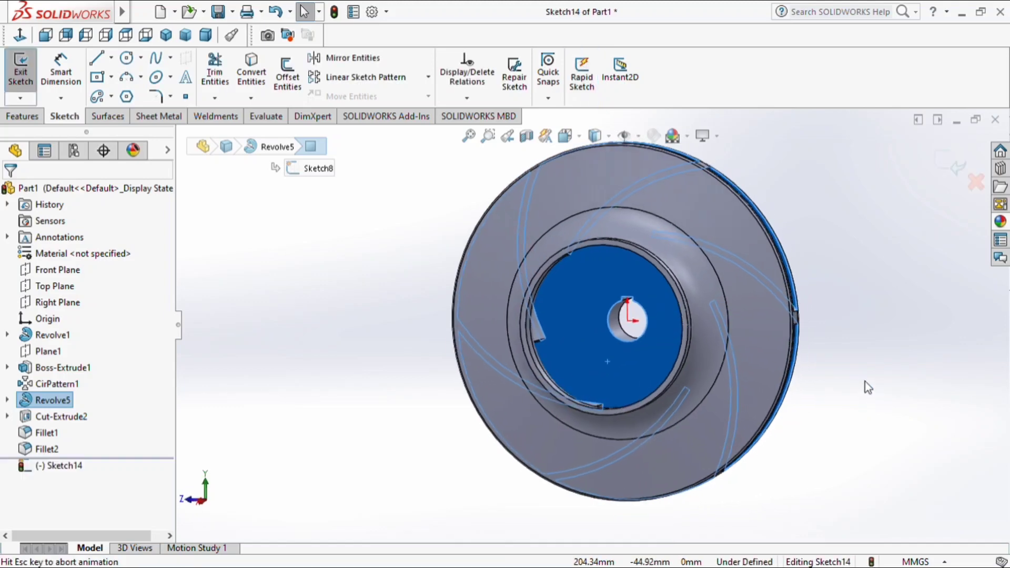
pyautogui.click(853, 343)
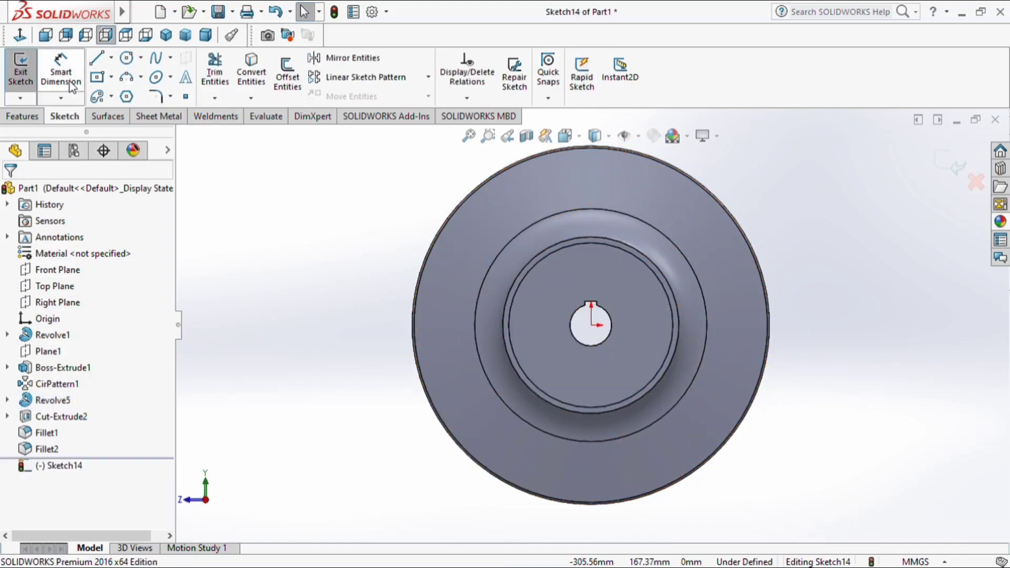
pyautogui.click(128, 58)
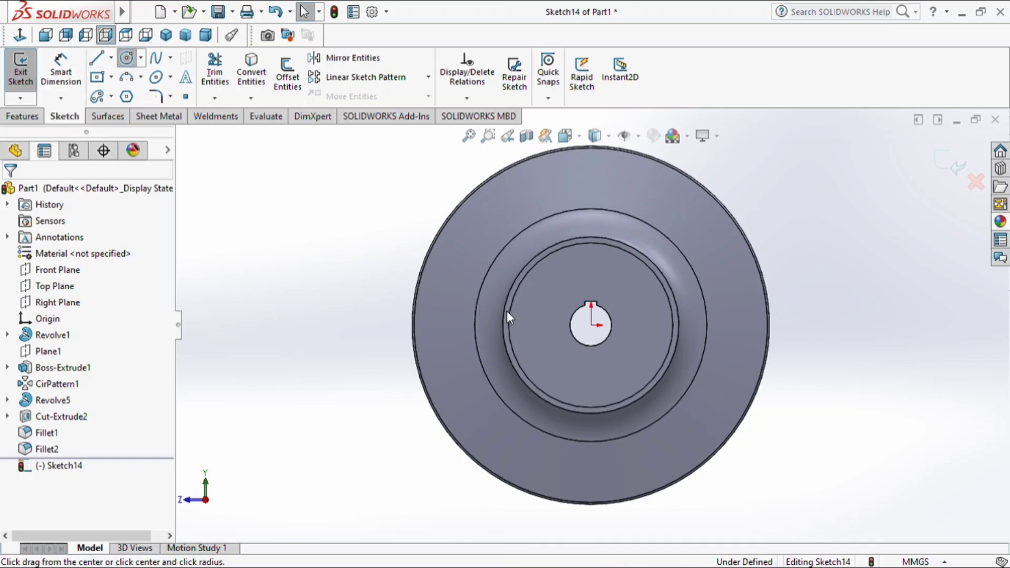
pyautogui.click(590, 324)
pyautogui.click(624, 359)
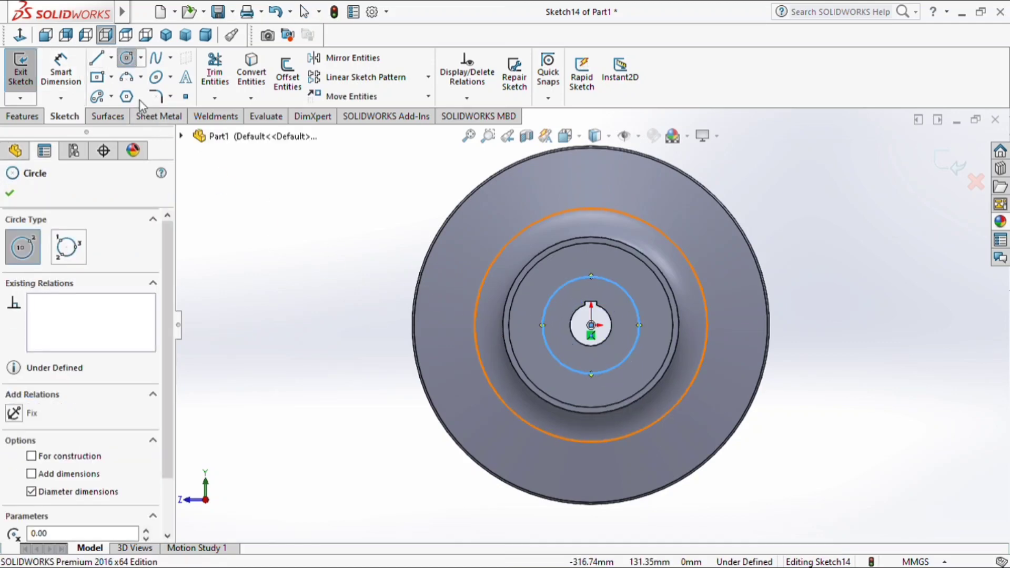
# Dimension the circle around the keyed bore with a diameter of 55 mm
pyautogui.click(61, 71)
pyautogui.click(637, 316)
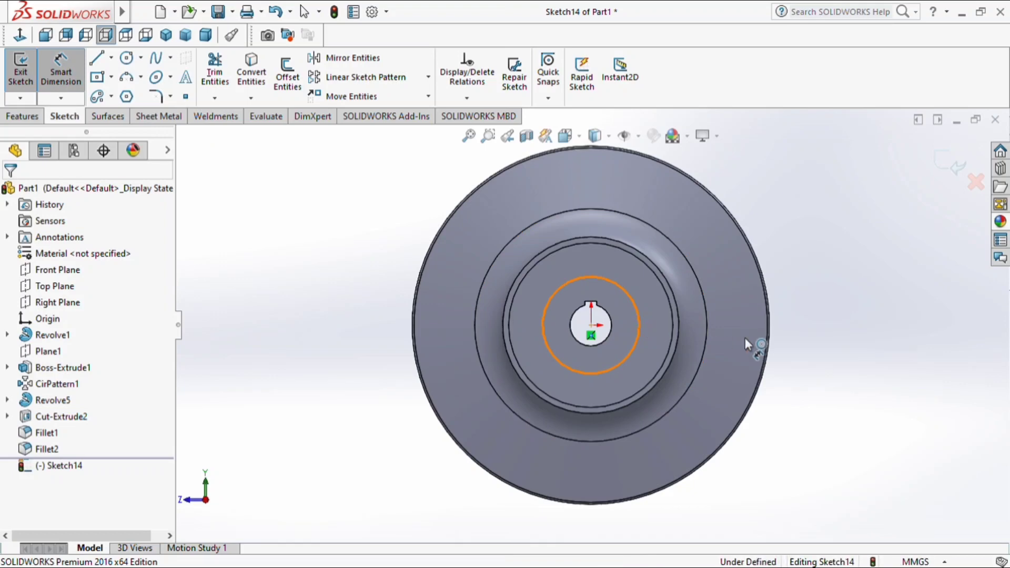
pyautogui.click(860, 378)
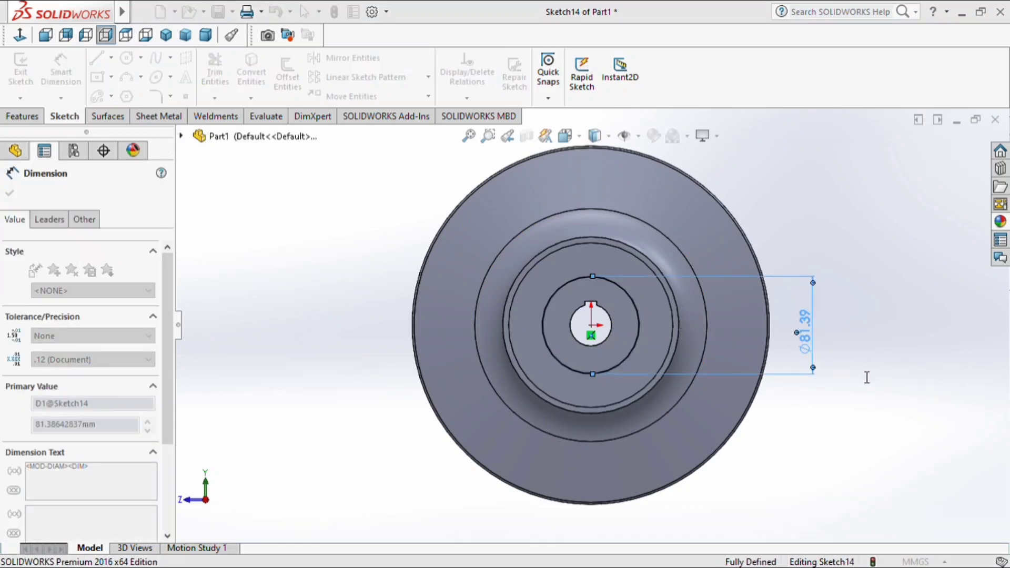
pyautogui.write('55')
pyautogui.press('Return')
pyautogui.click(874, 427)
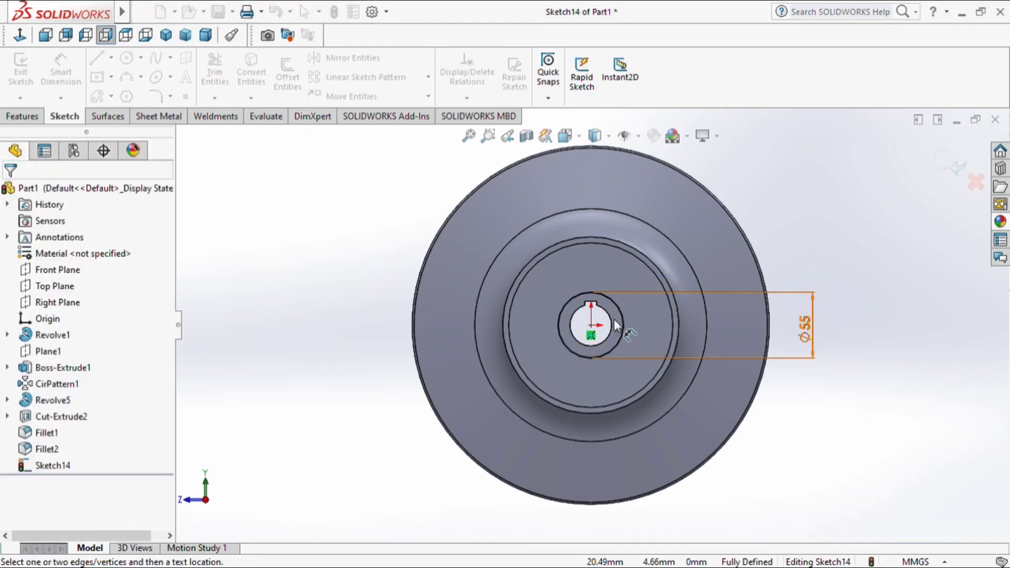
# Convert the circular bore edge and the three keyway edges into entities of the current sketch
pyautogui.scroll(-5, 617, 325)
pyautogui.click(252, 74)
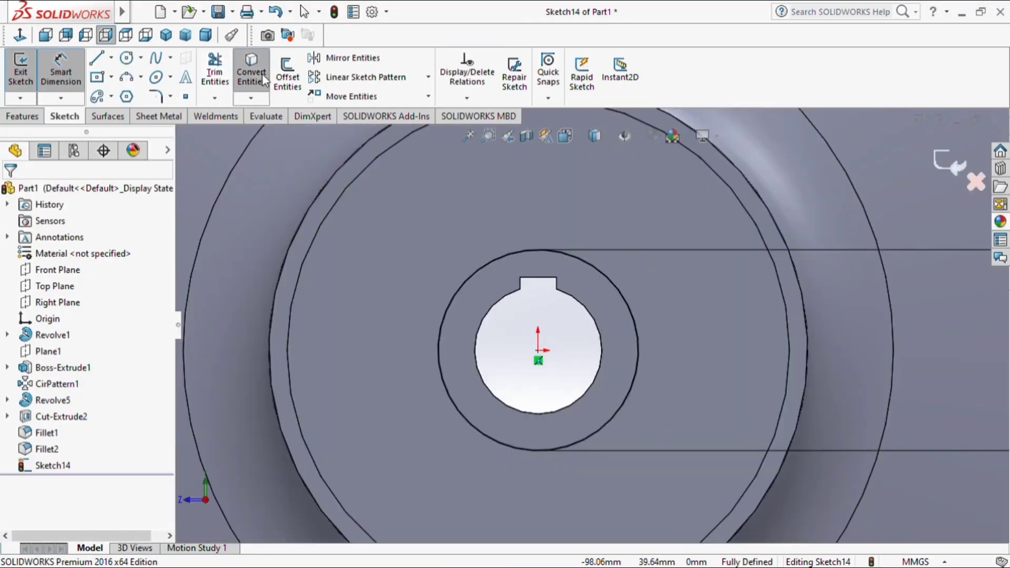
pyautogui.click(595, 326)
pyautogui.scroll(-3, 542, 284)
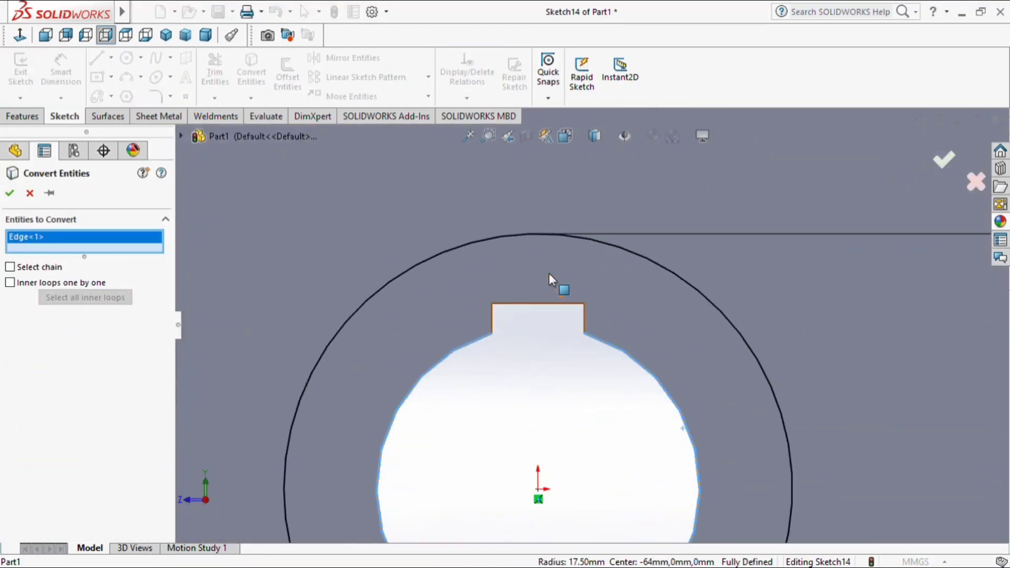
pyautogui.click(552, 303)
pyautogui.click(585, 322)
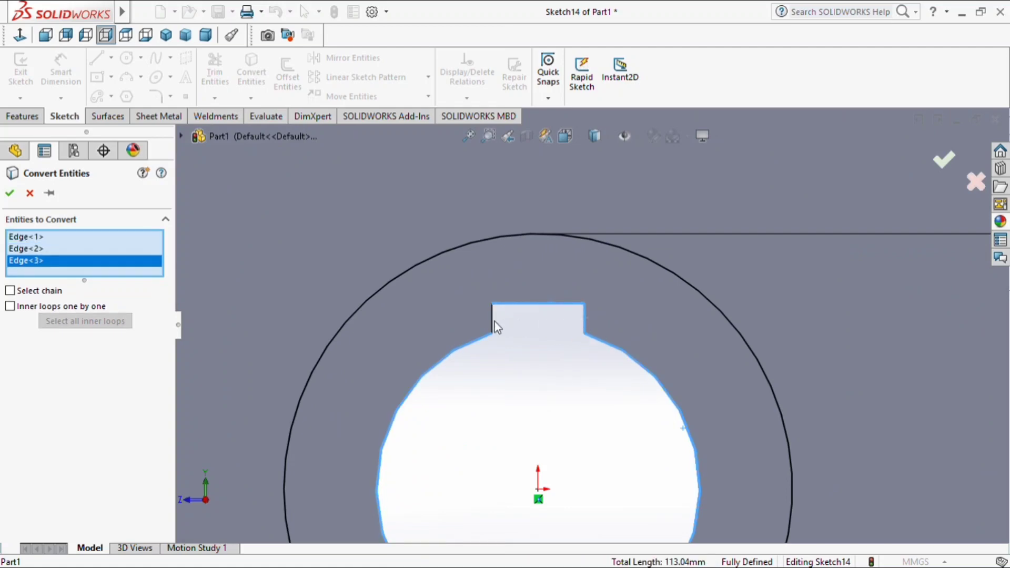
pyautogui.click(497, 323)
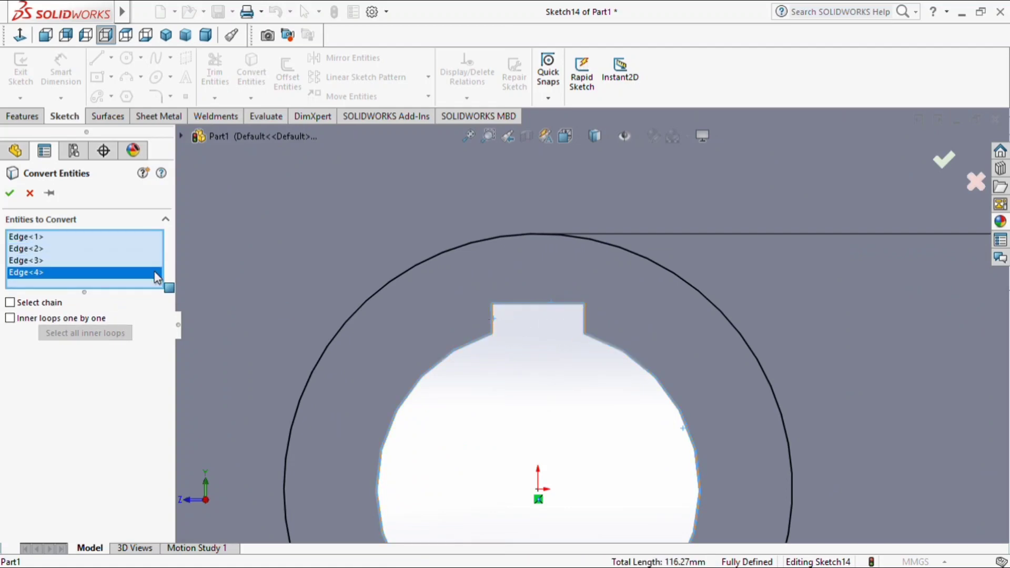
pyautogui.click(10, 194)
pyautogui.scroll(2, 503, 343)
pyautogui.press('f')
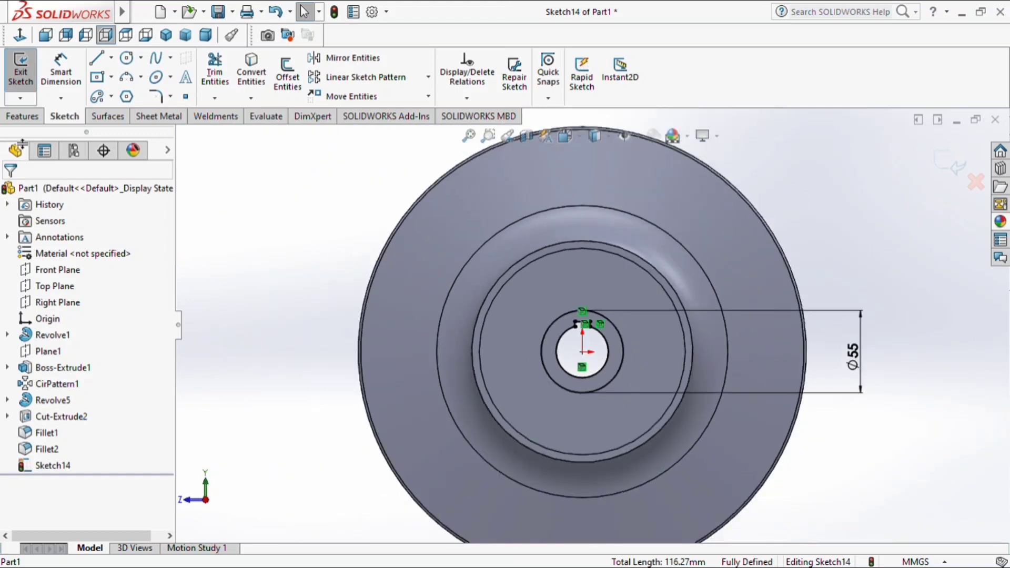
# Extrude the keyed ring profile as a blind boss 25 mm deep, merged with the impeller
pyautogui.click(21, 116)
pyautogui.click(43, 78)
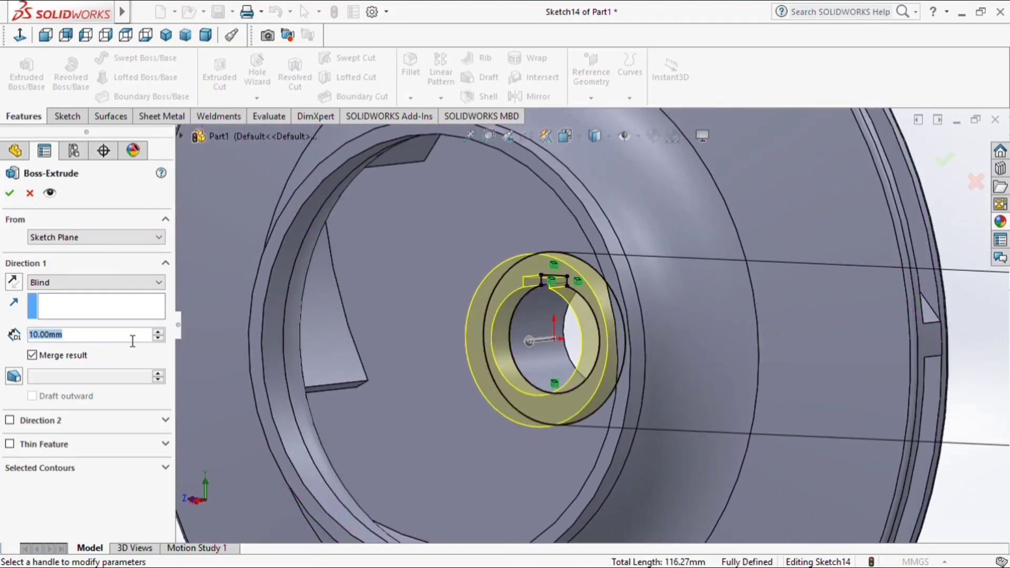
pyautogui.write('5')
pyautogui.press('Return')
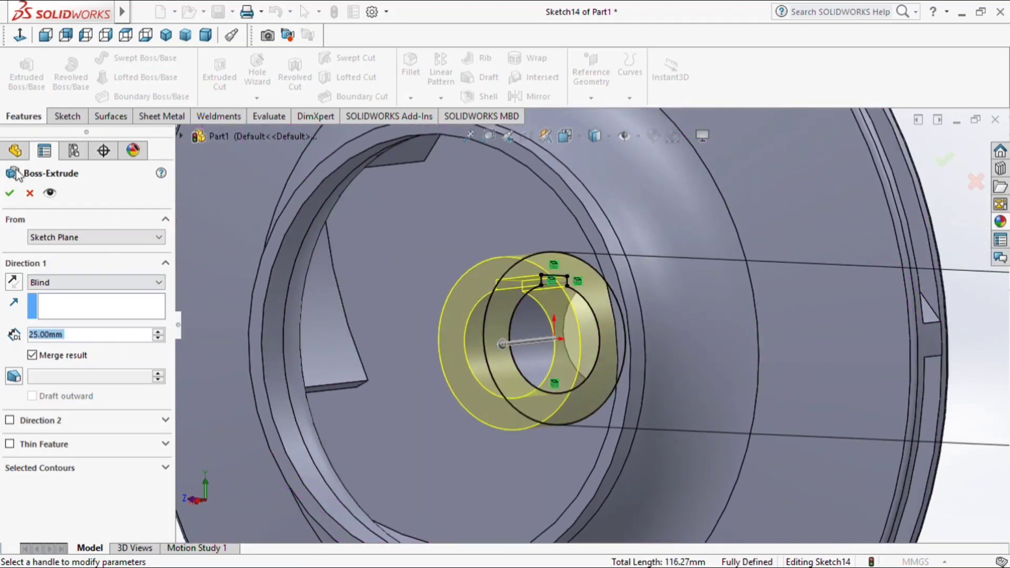
pyautogui.click(7, 194)
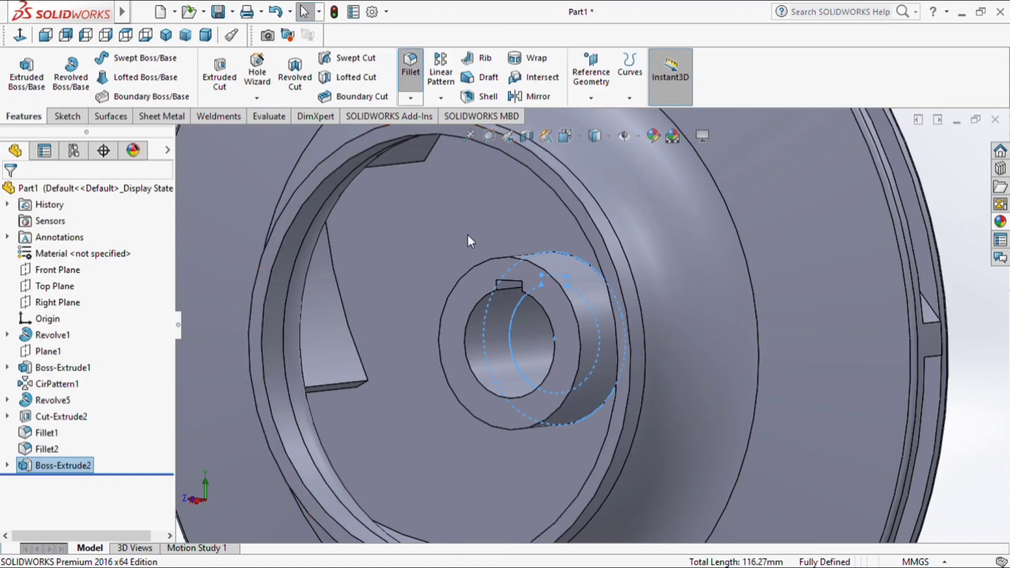
# Fillet the circular edge at the base of the extruded inlet boss with a 30 mm radius
pyautogui.click(577, 420)
pyautogui.moveTo(456, 449); pyautogui.dragTo(480, 395, button='middle')
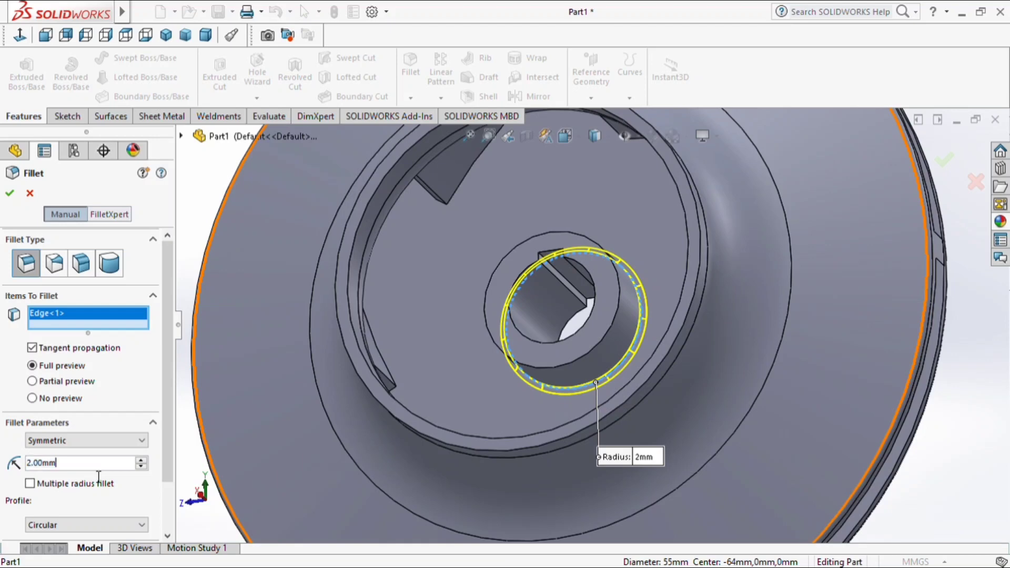
pyautogui.press('Return')
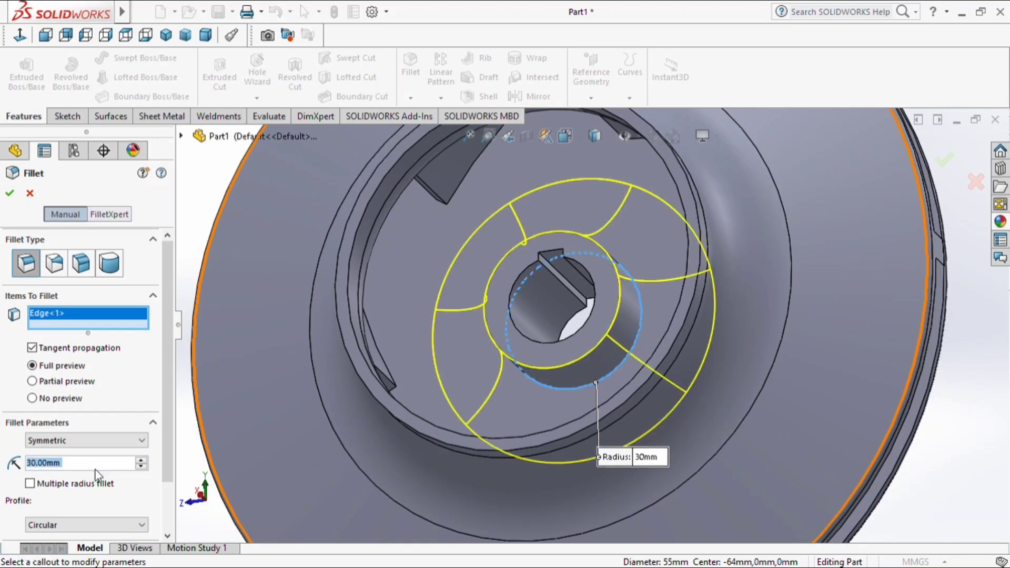
pyautogui.click(9, 193)
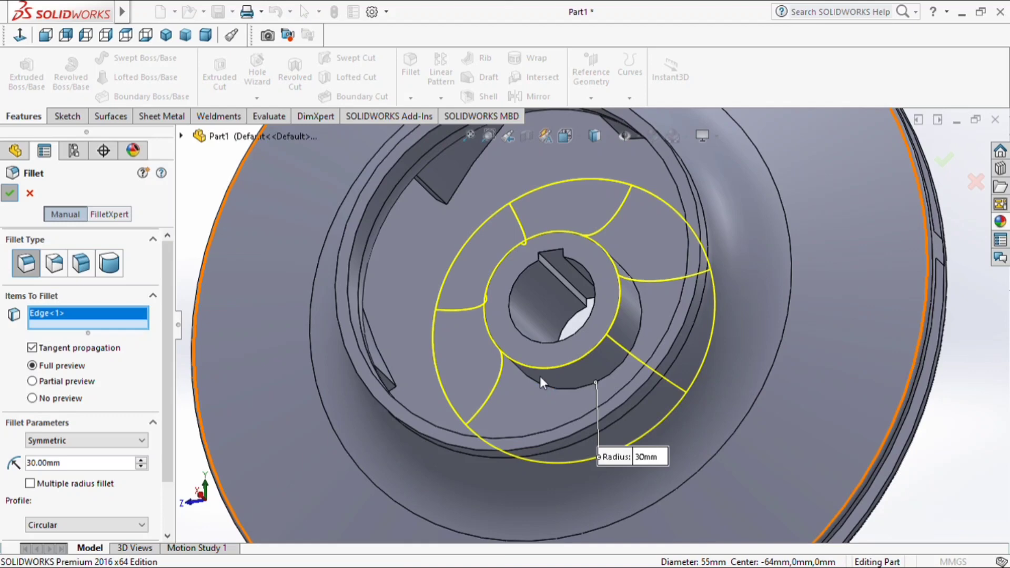
pyautogui.scroll(6, 540, 376)
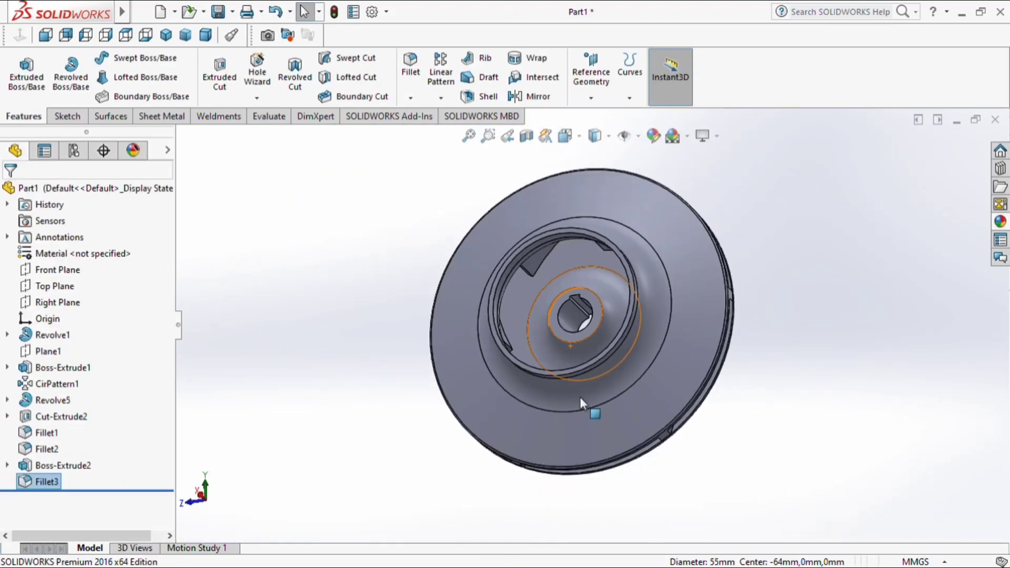
# Examine the impeller in isometric and sectioned views around the filleted inlet boss, and turn off the section view
pyautogui.click(737, 408)
pyautogui.moveTo(737, 408); pyautogui.dragTo(800, 336, button='middle')
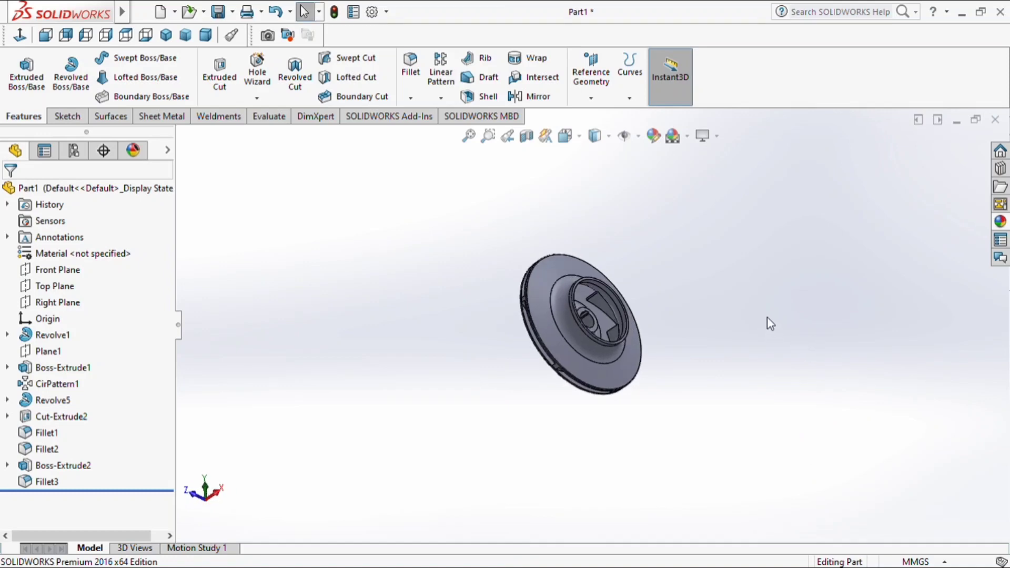
pyautogui.hotkey('ctrl', '7')
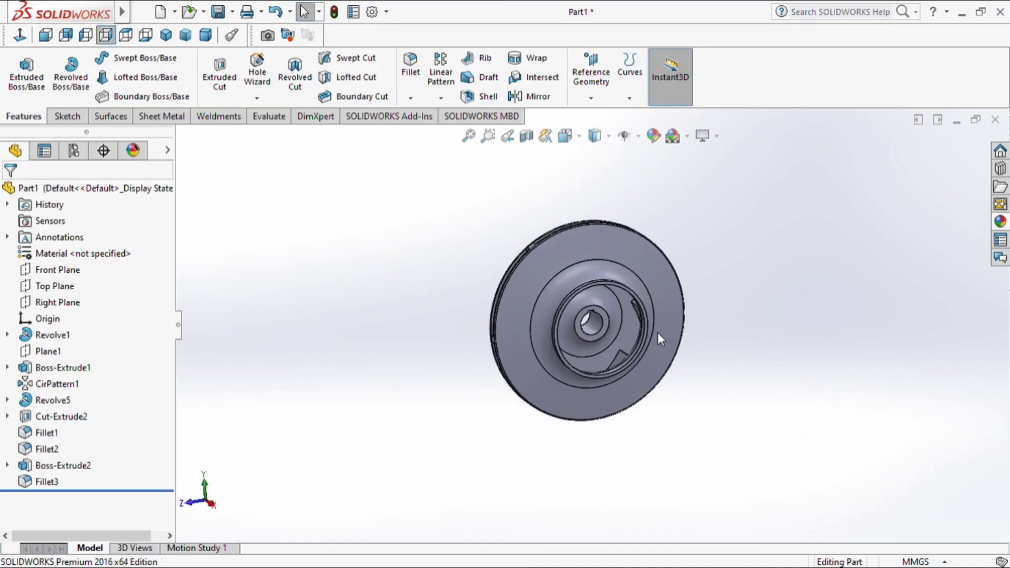
pyautogui.click(527, 136)
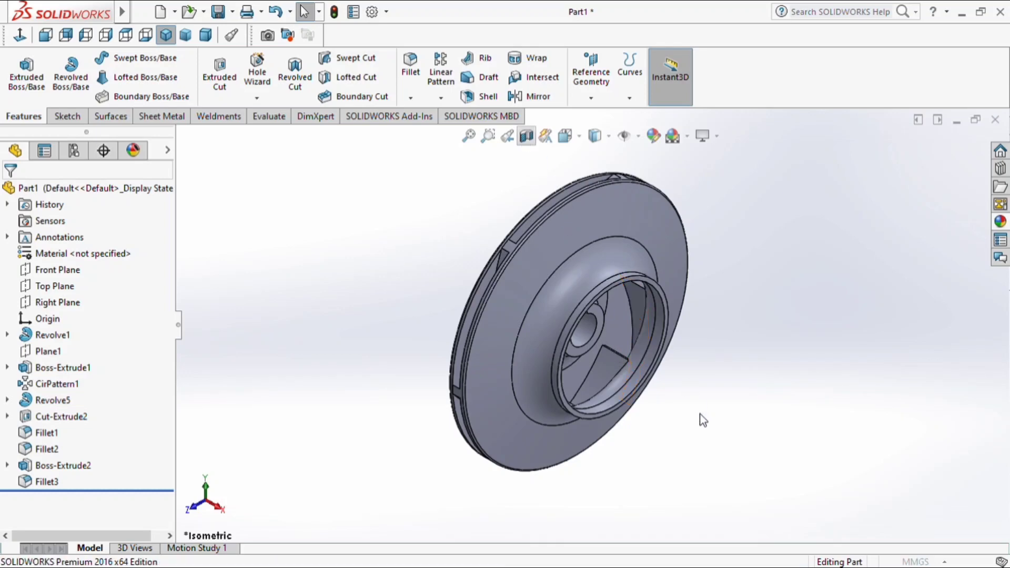
pyautogui.click(9, 193)
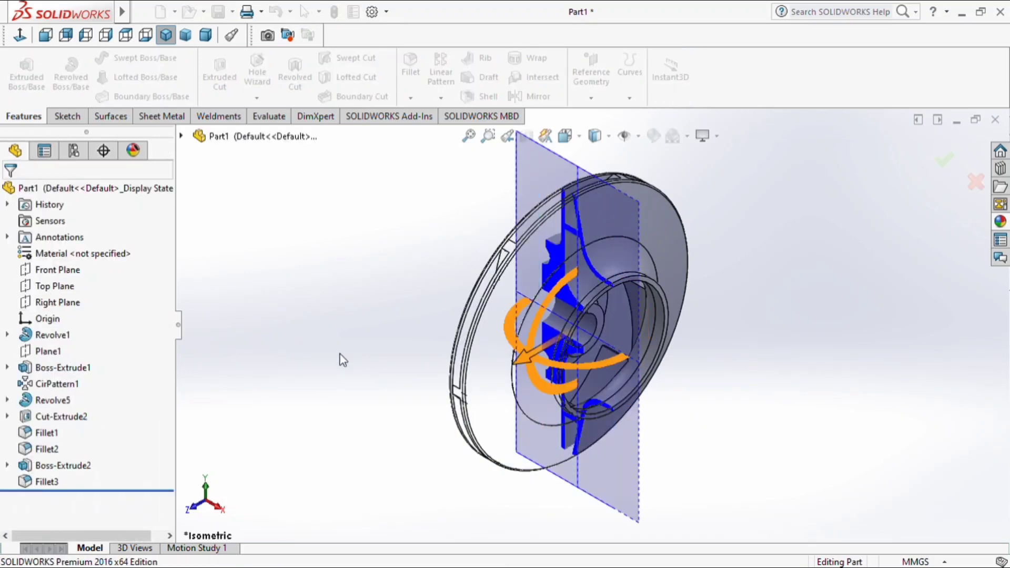
pyautogui.hotkey('ctrl', '1')
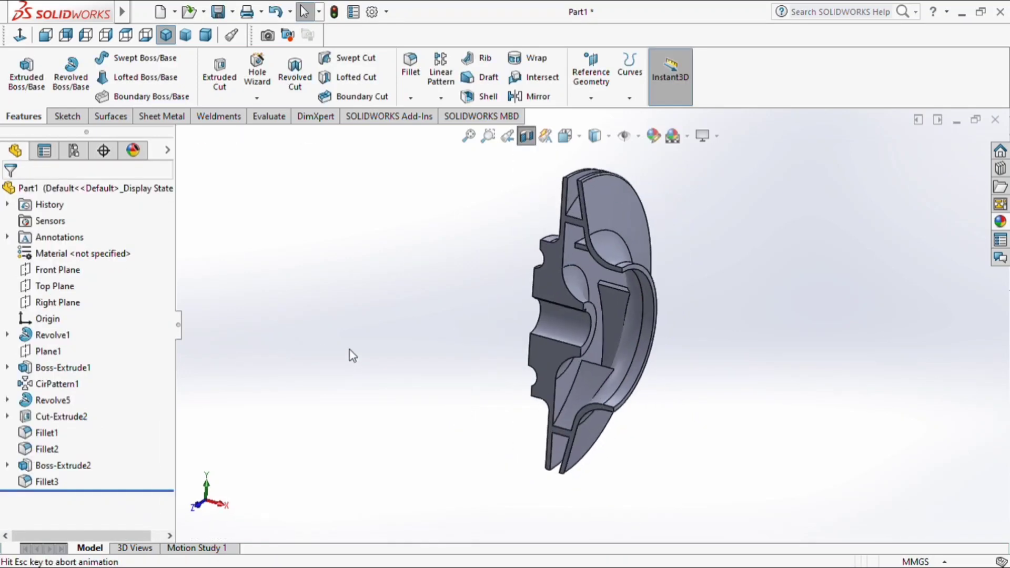
pyautogui.moveTo(682, 416); pyautogui.dragTo(654, 299, button='middle')
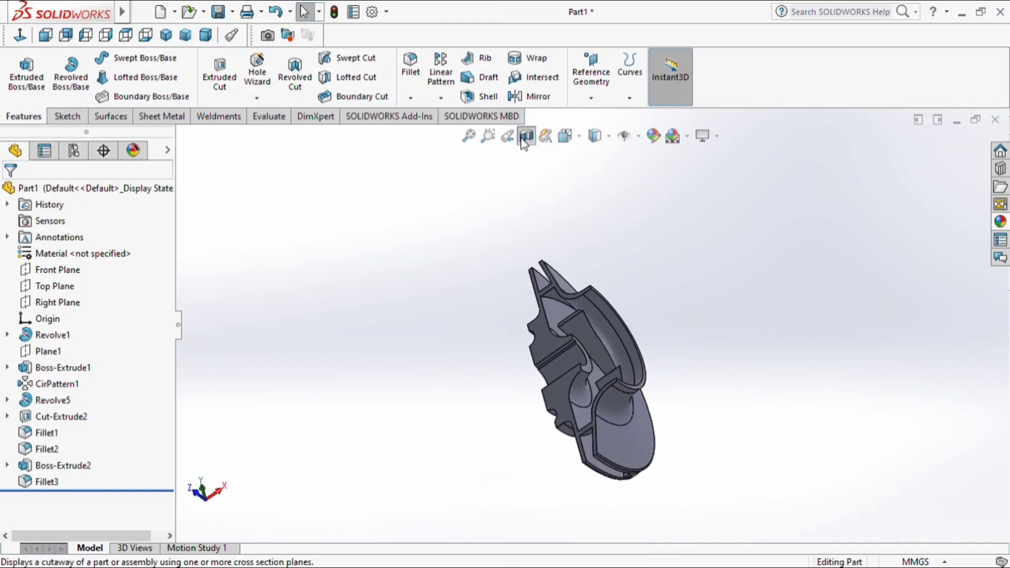
pyautogui.click(526, 136)
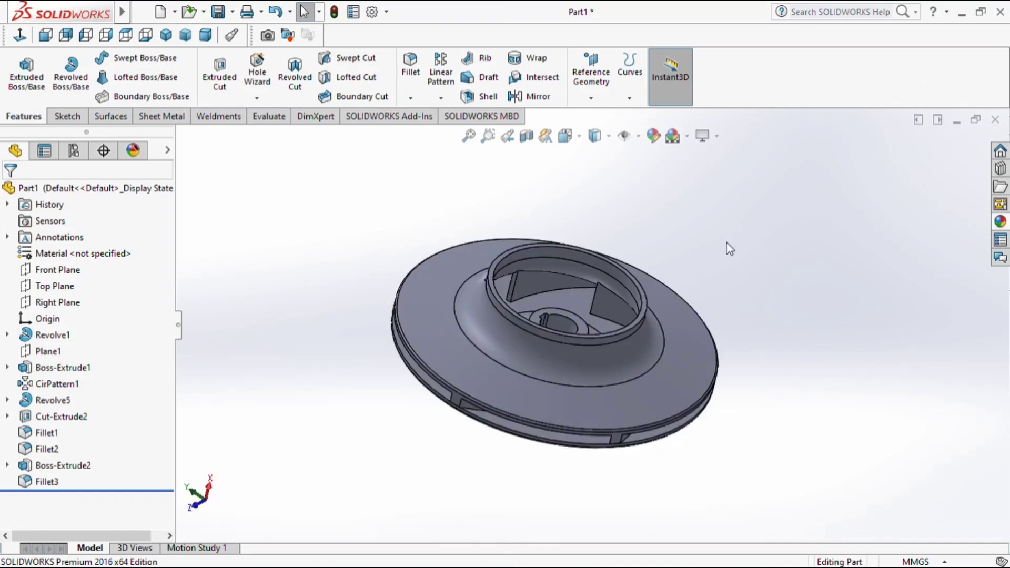
# Inspect the impeller from both sides and apply a planar section view on the Front Plane to examine the hub, bore and blades
pyautogui.moveTo(697, 261); pyautogui.dragTo(433, 248, button='middle')
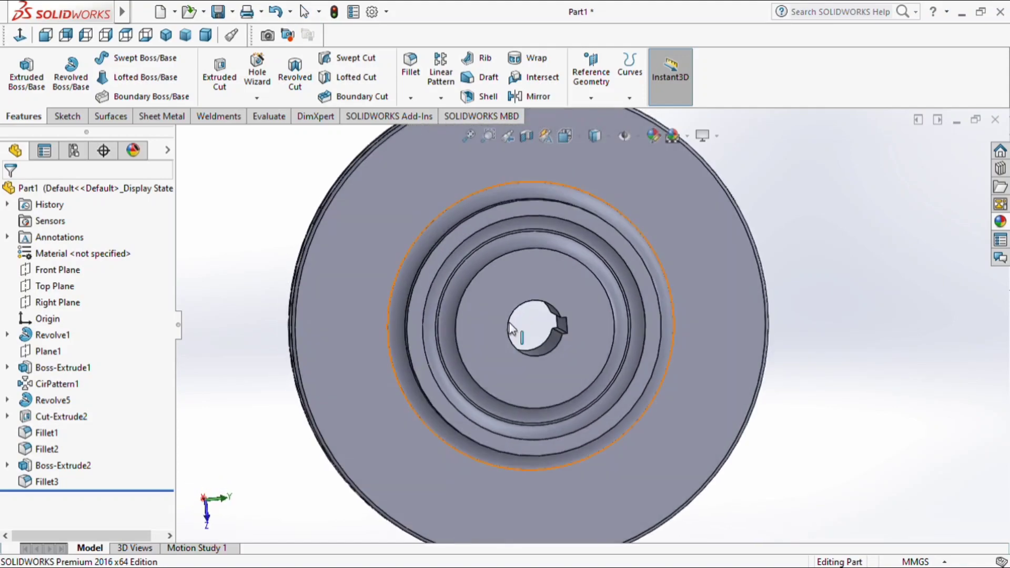
pyautogui.scroll(3, 607, 346)
pyautogui.moveTo(610, 347); pyautogui.dragTo(467, 460, button='middle')
pyautogui.scroll(-2, 617, 298)
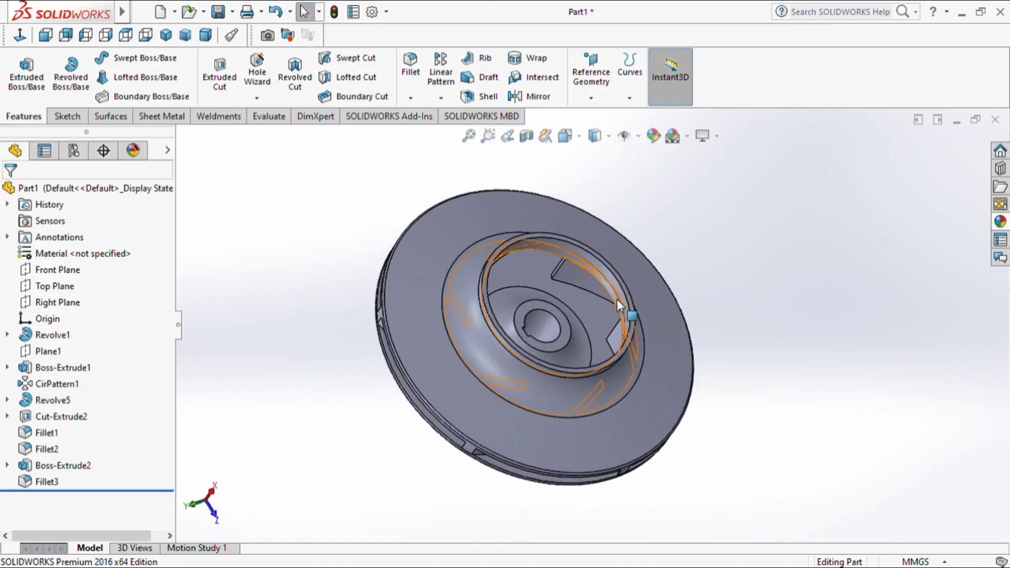
pyautogui.click(526, 136)
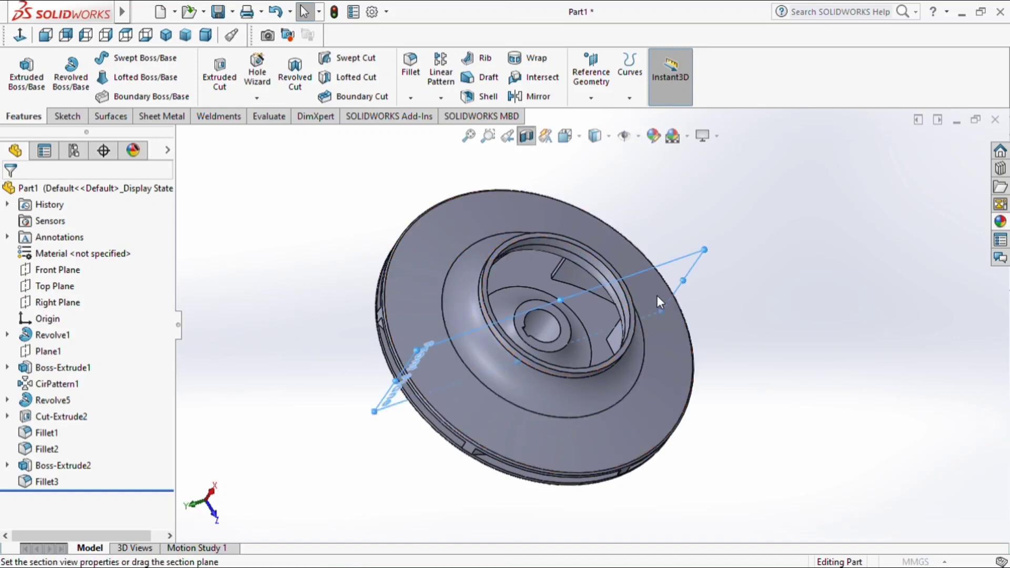
pyautogui.moveTo(730, 300); pyautogui.dragTo(702, 247, button='middle')
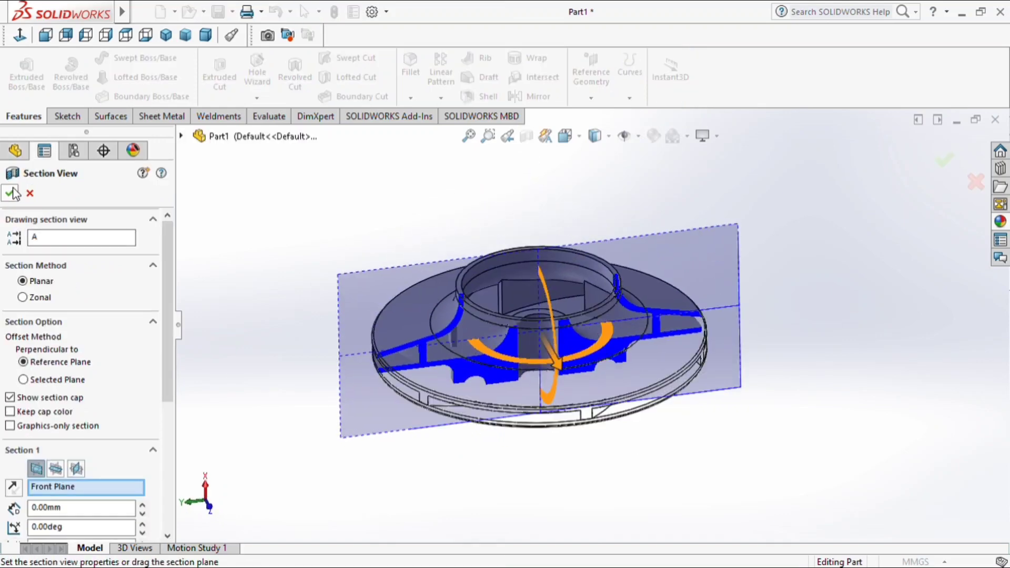
pyautogui.click(12, 193)
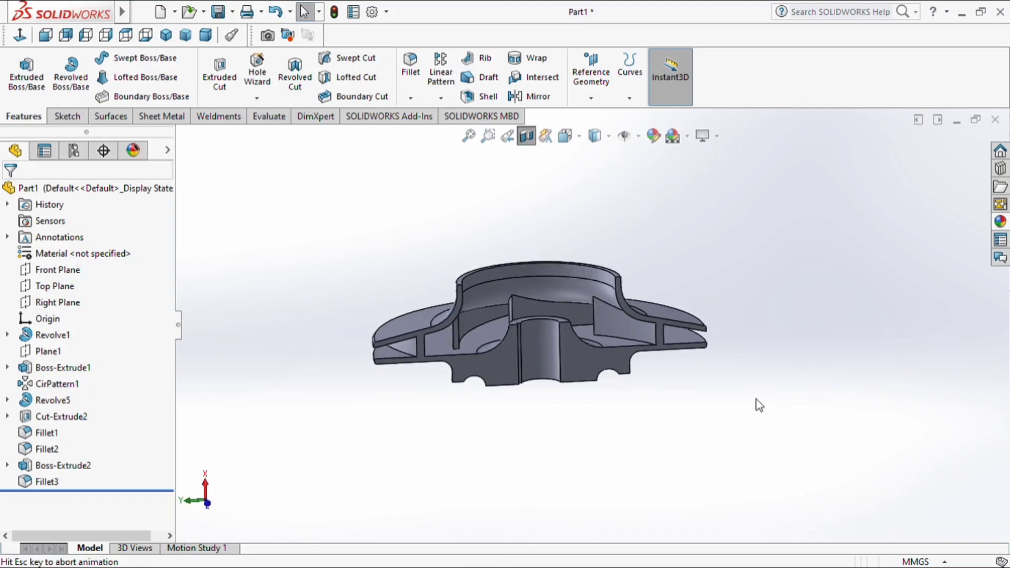
pyautogui.scroll(-4, 583, 338)
pyautogui.scroll(4, 569, 346)
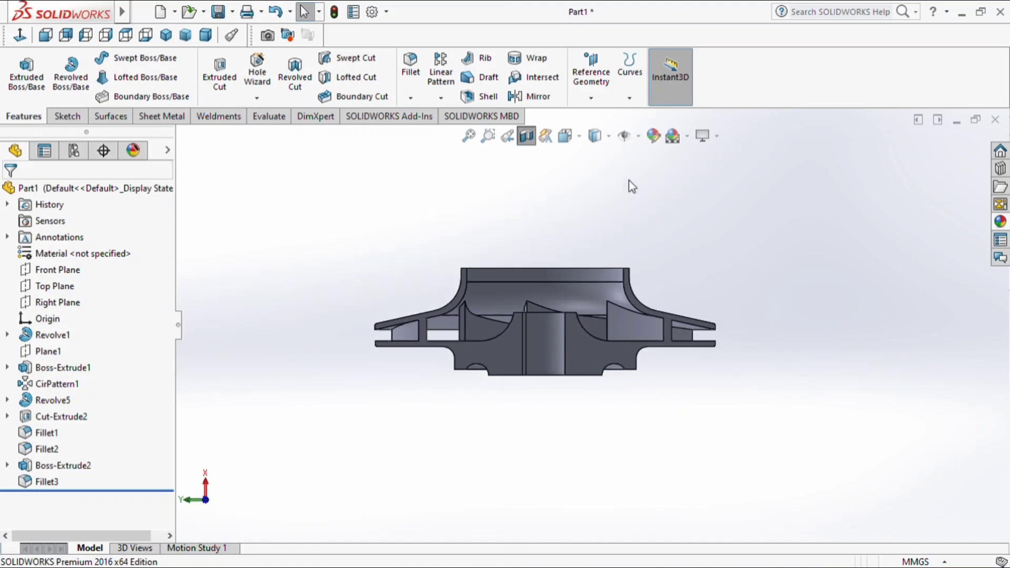